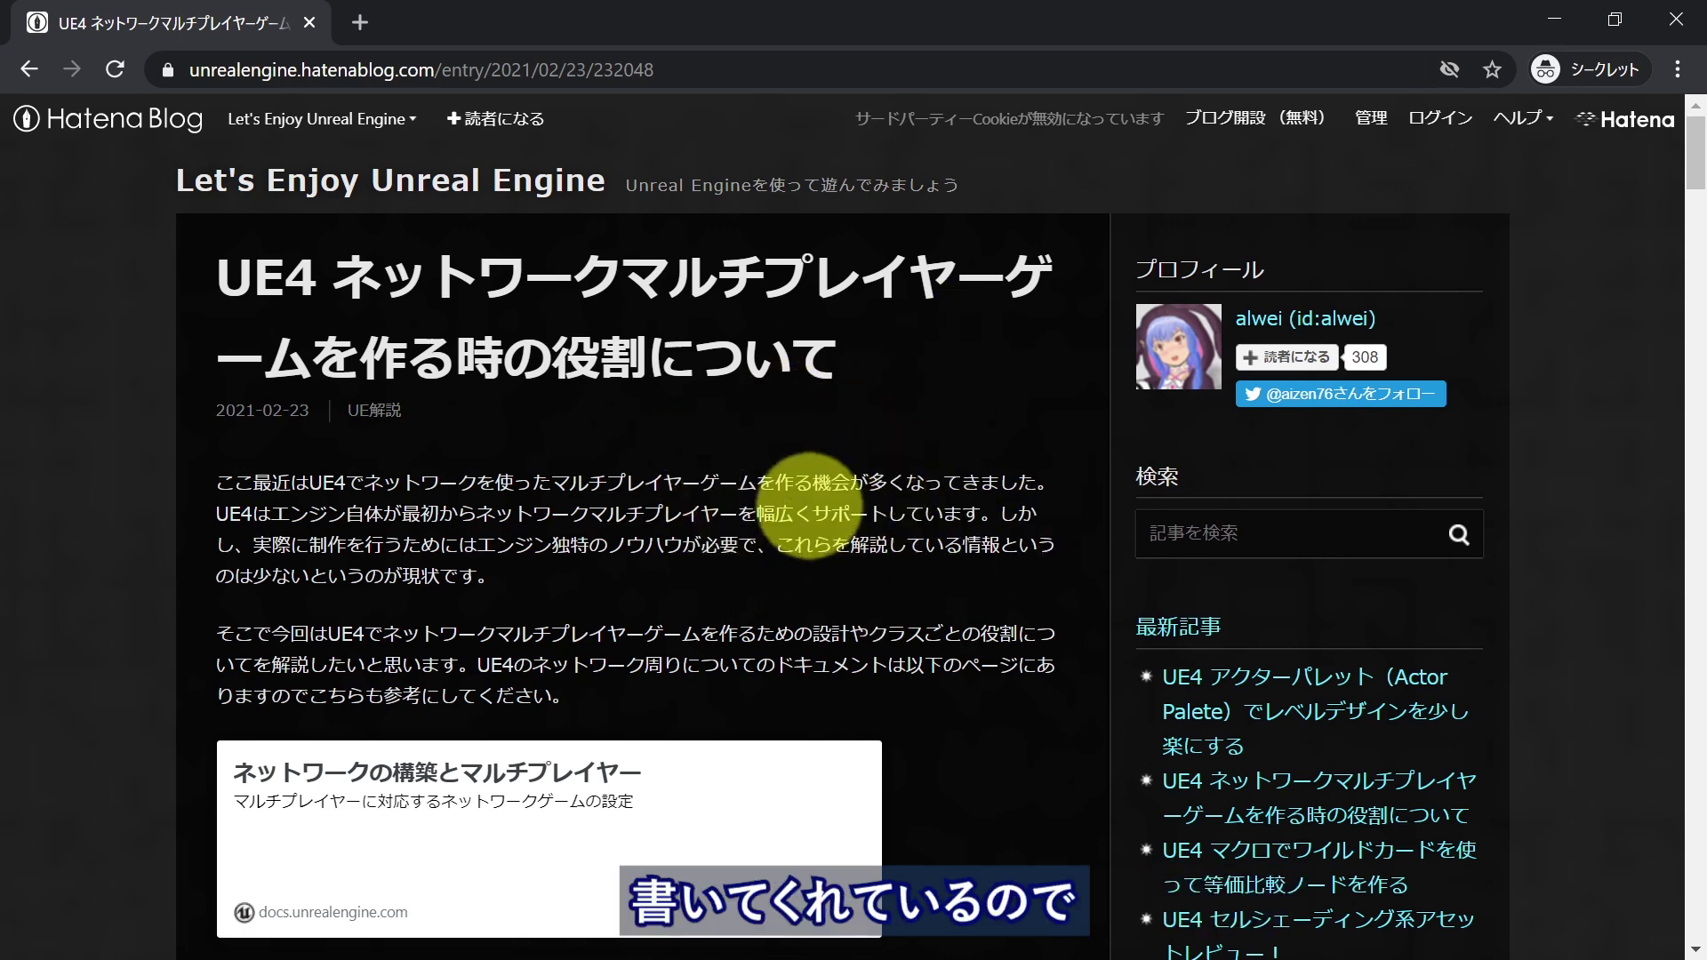
- Collapse the Actor Tick category so the 2DSideScrollerGameMode Classes settings appear at the top
scroll(953, 434, down, 10)
scroll(895, 382, down, 8)
scroll(629, 362, down, 6)
scroll(821, 461, up, 7)
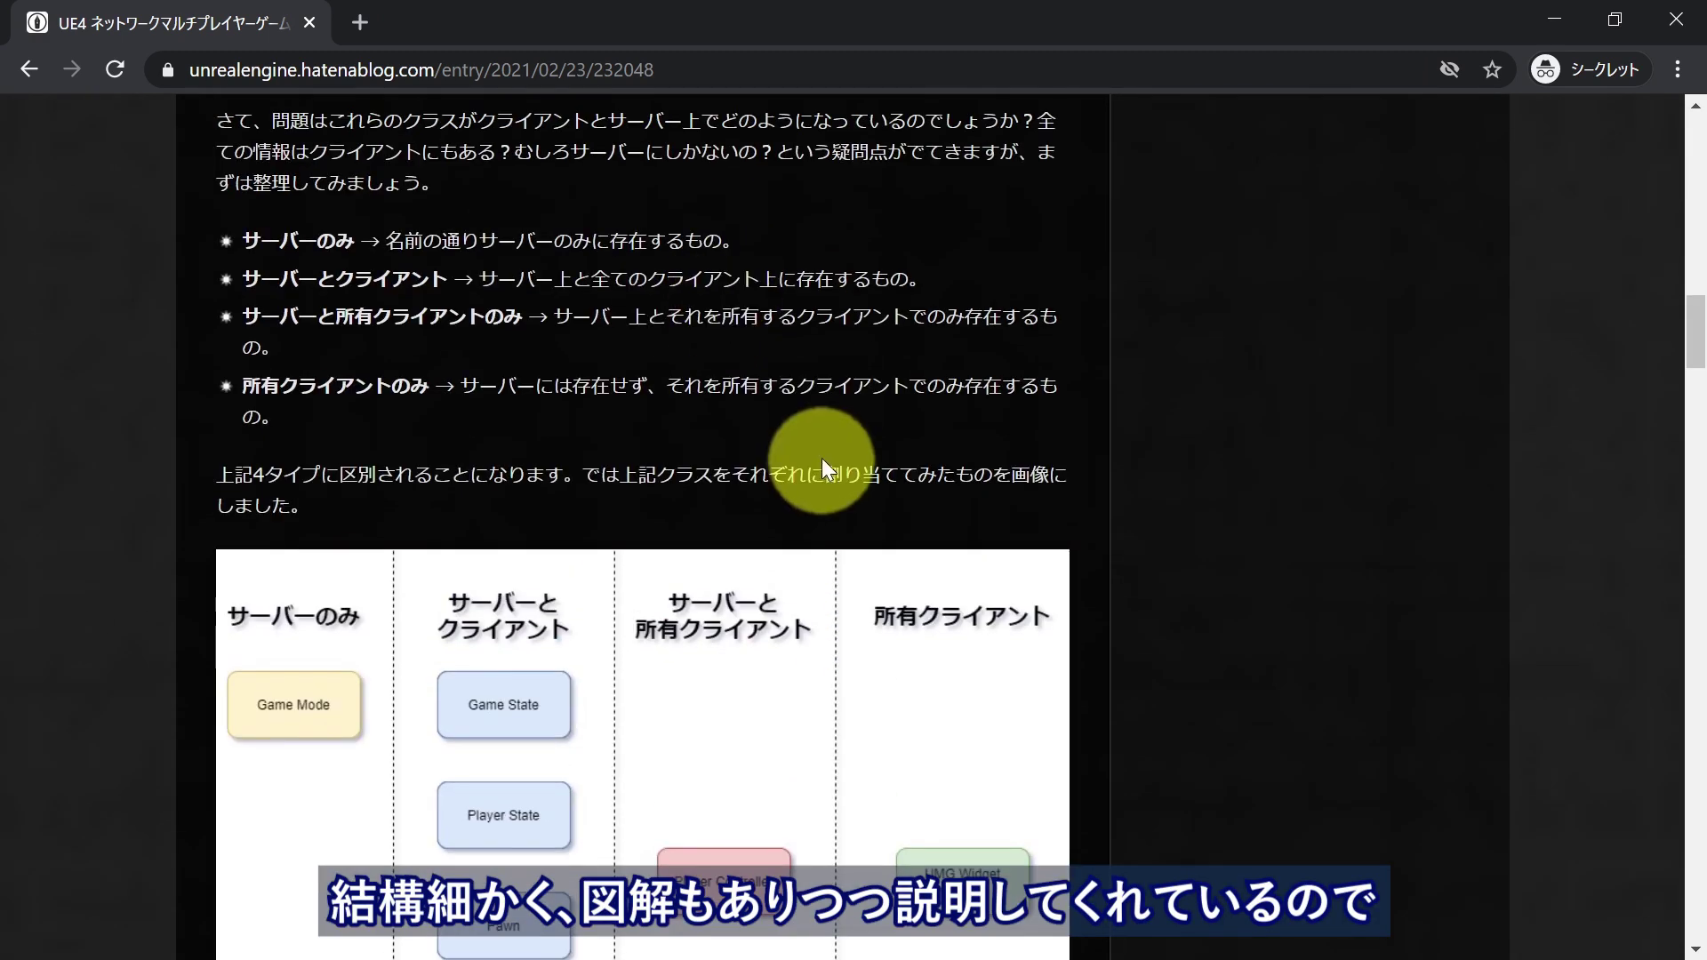
scroll(628, 370, down, 2)
scroll(629, 377, down, 8)
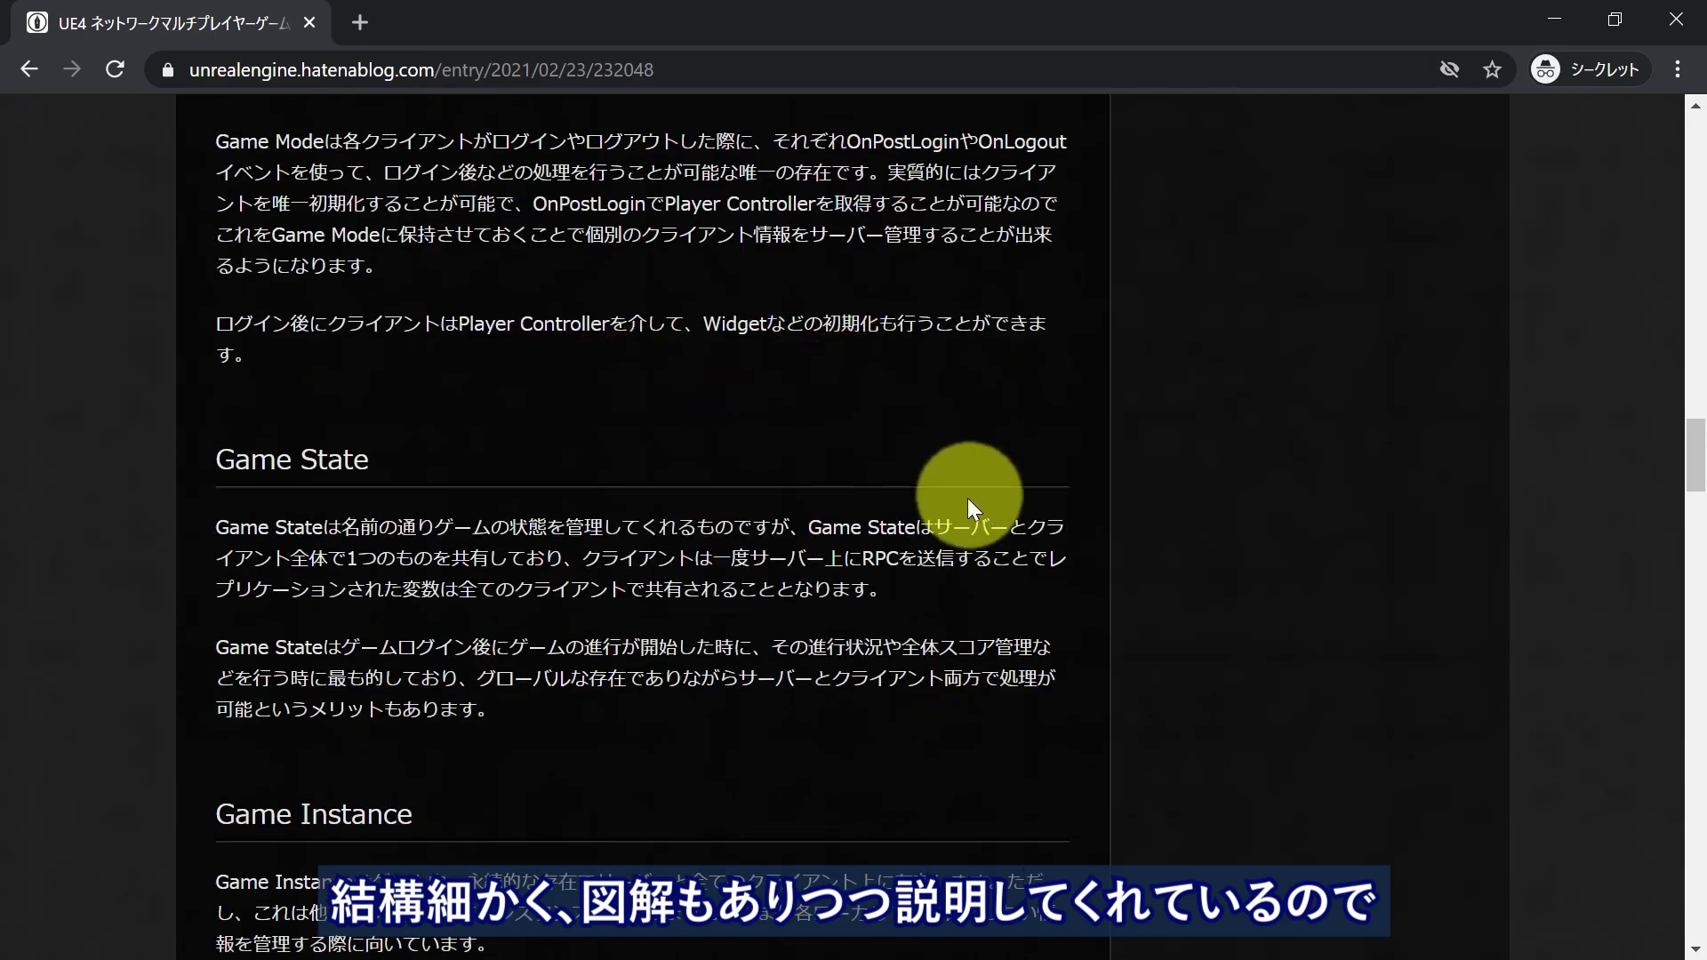
scroll(942, 480, down, 9)
scroll(924, 475, up, 12)
scroll(880, 266, up, 12)
scroll(817, 338, up, 2)
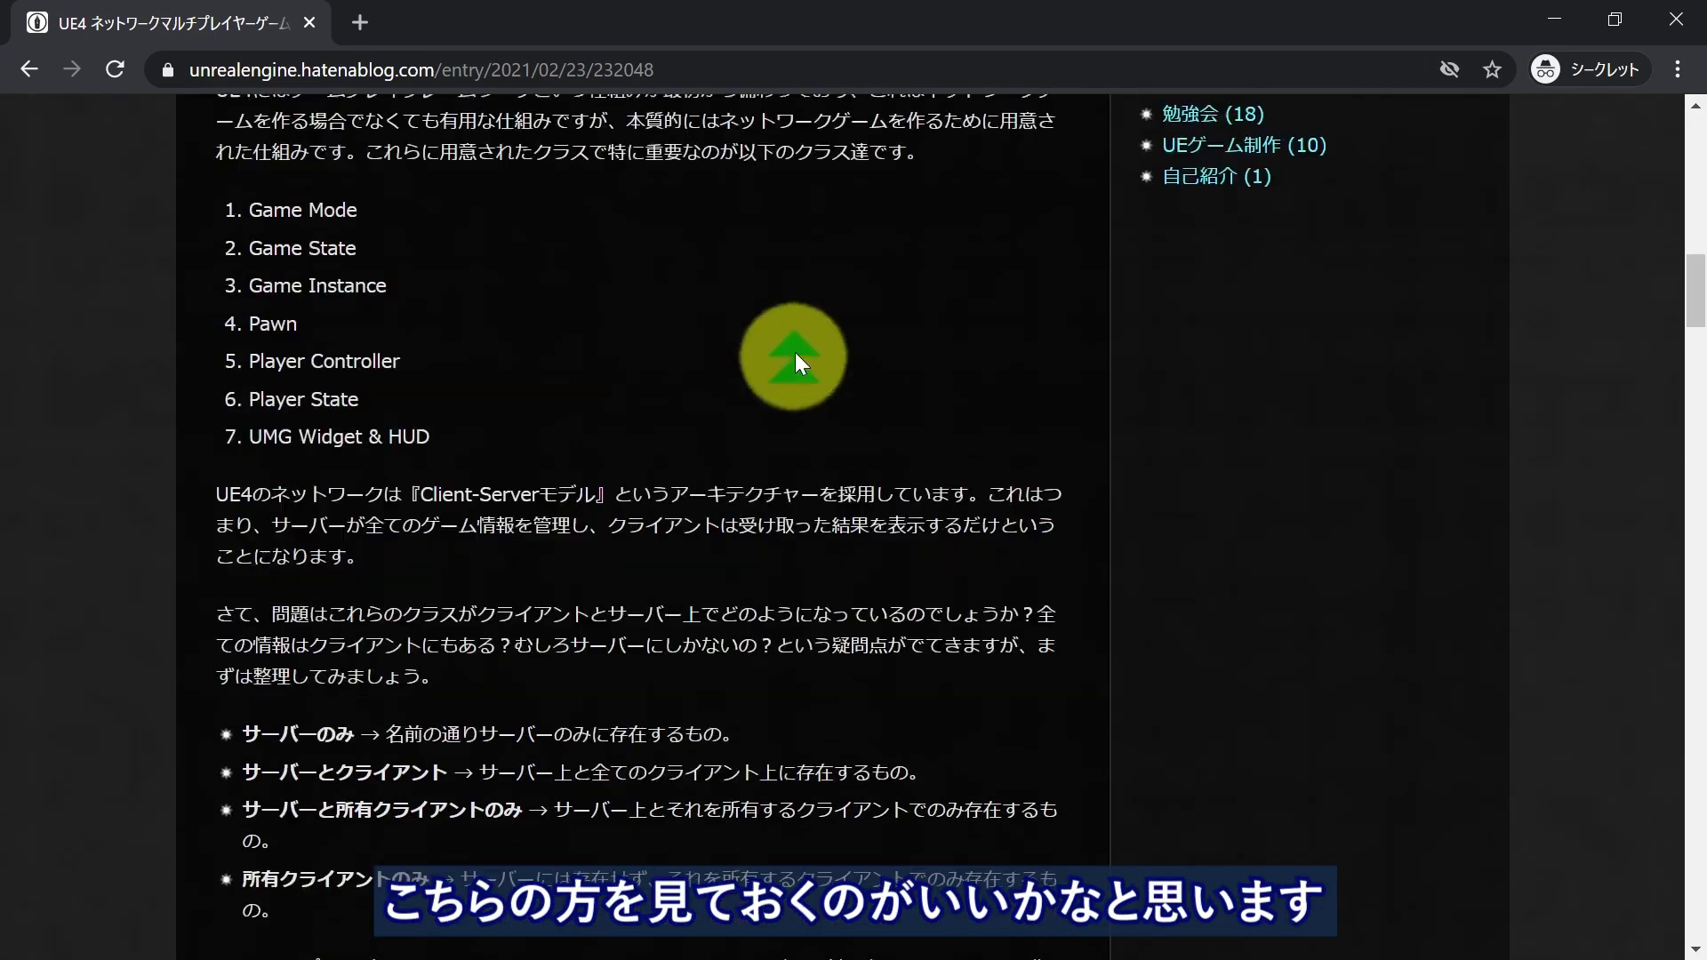
scroll(795, 358, up, 8)
scroll(800, 338, up, 5)
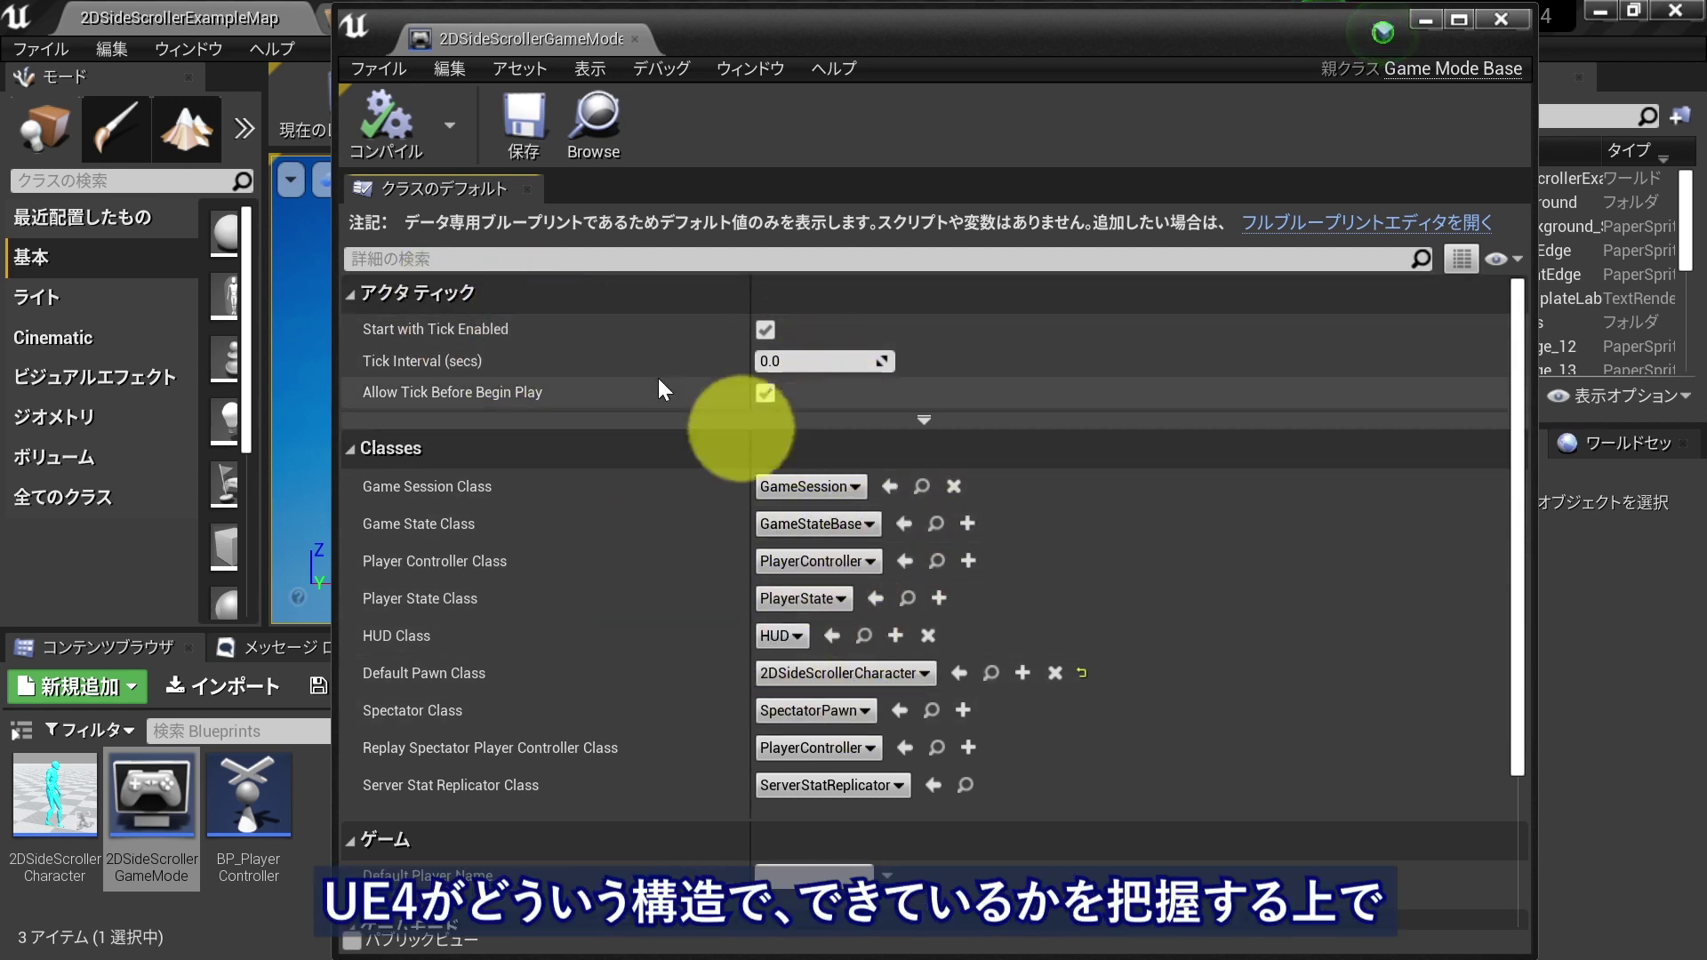
click(590, 290)
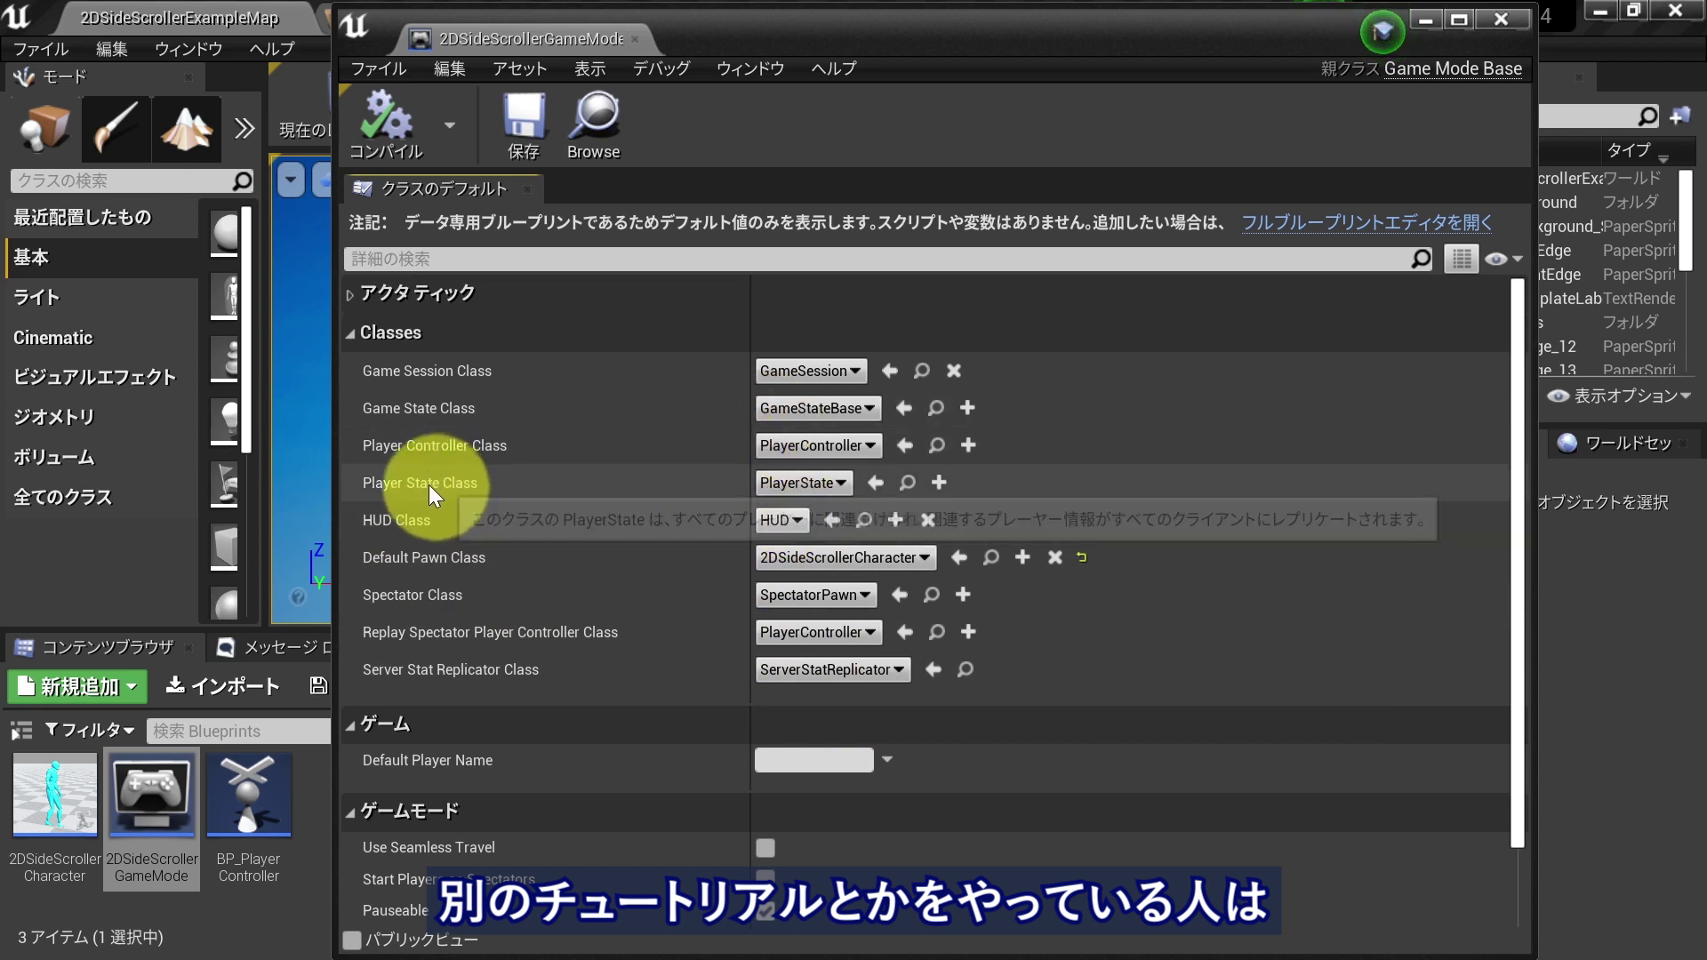
mouse_move(503, 453)
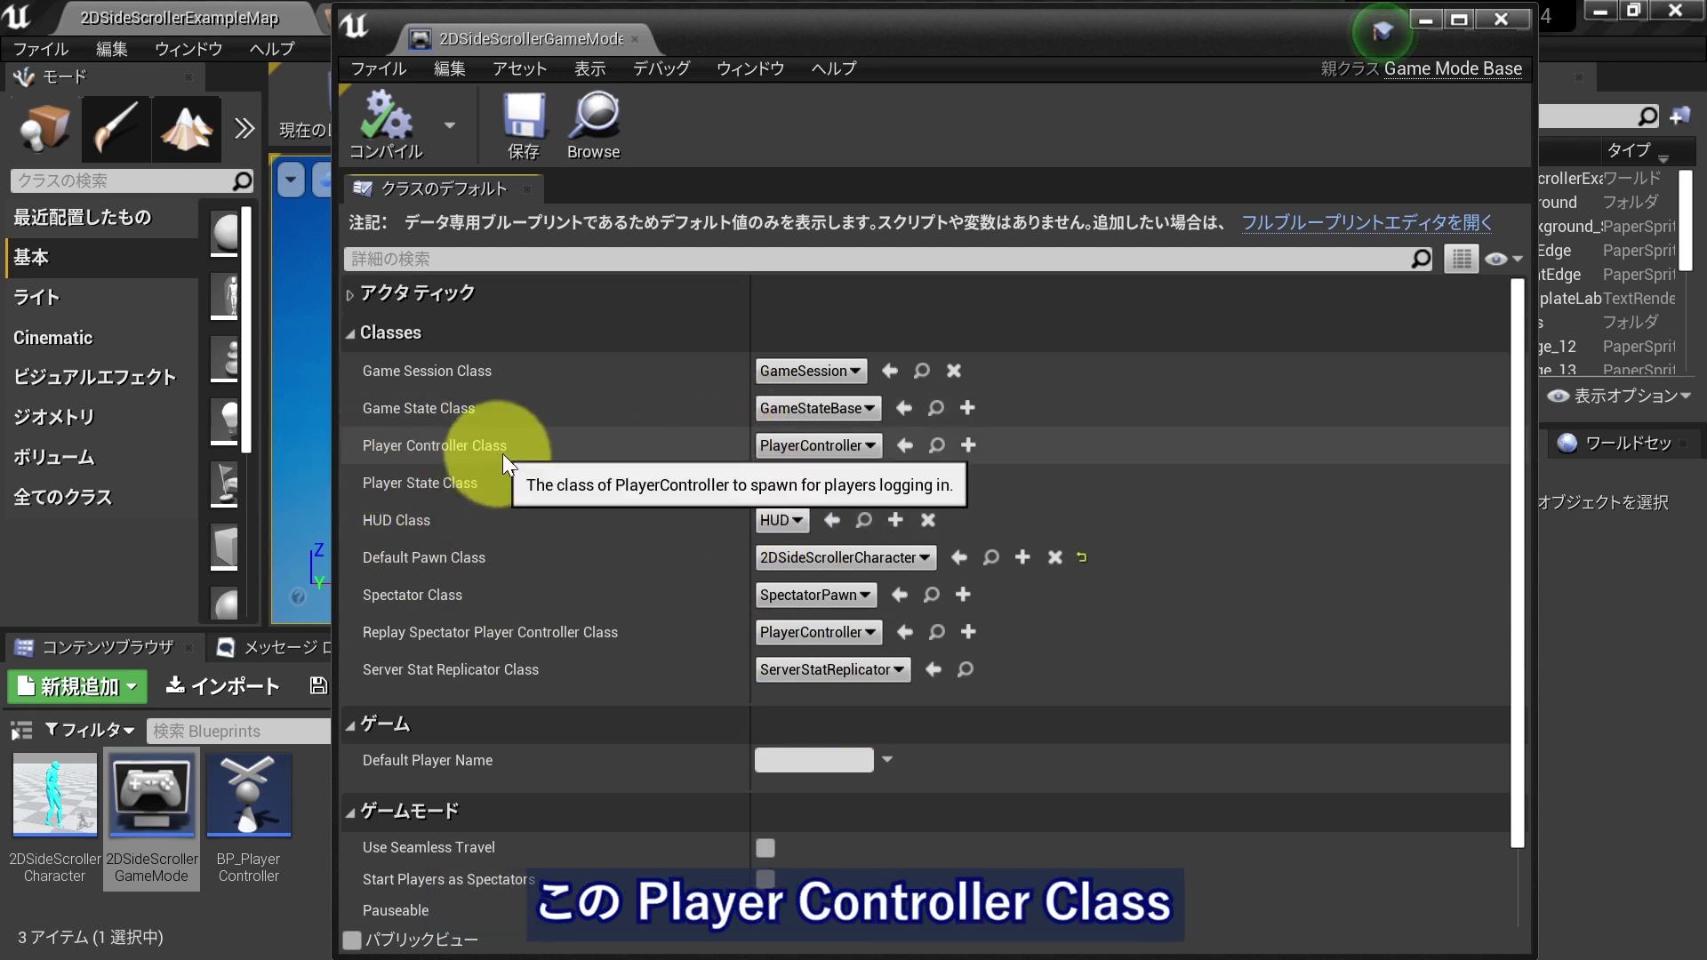
click(765, 448)
click(622, 514)
click(760, 520)
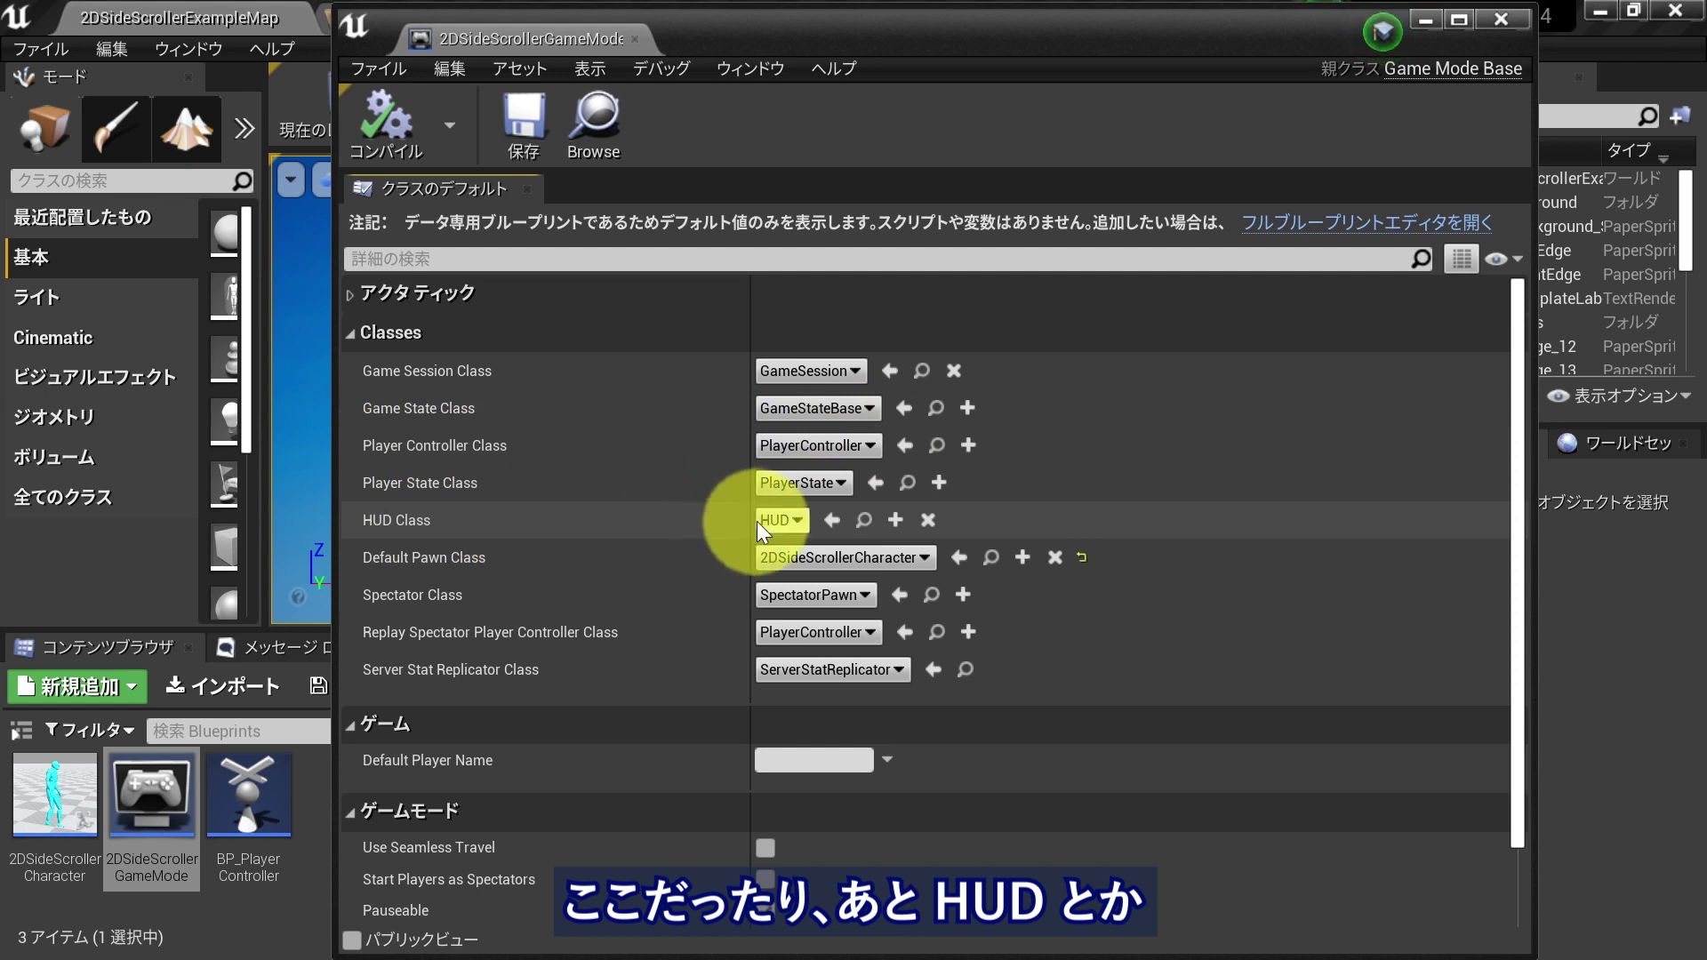
click(783, 516)
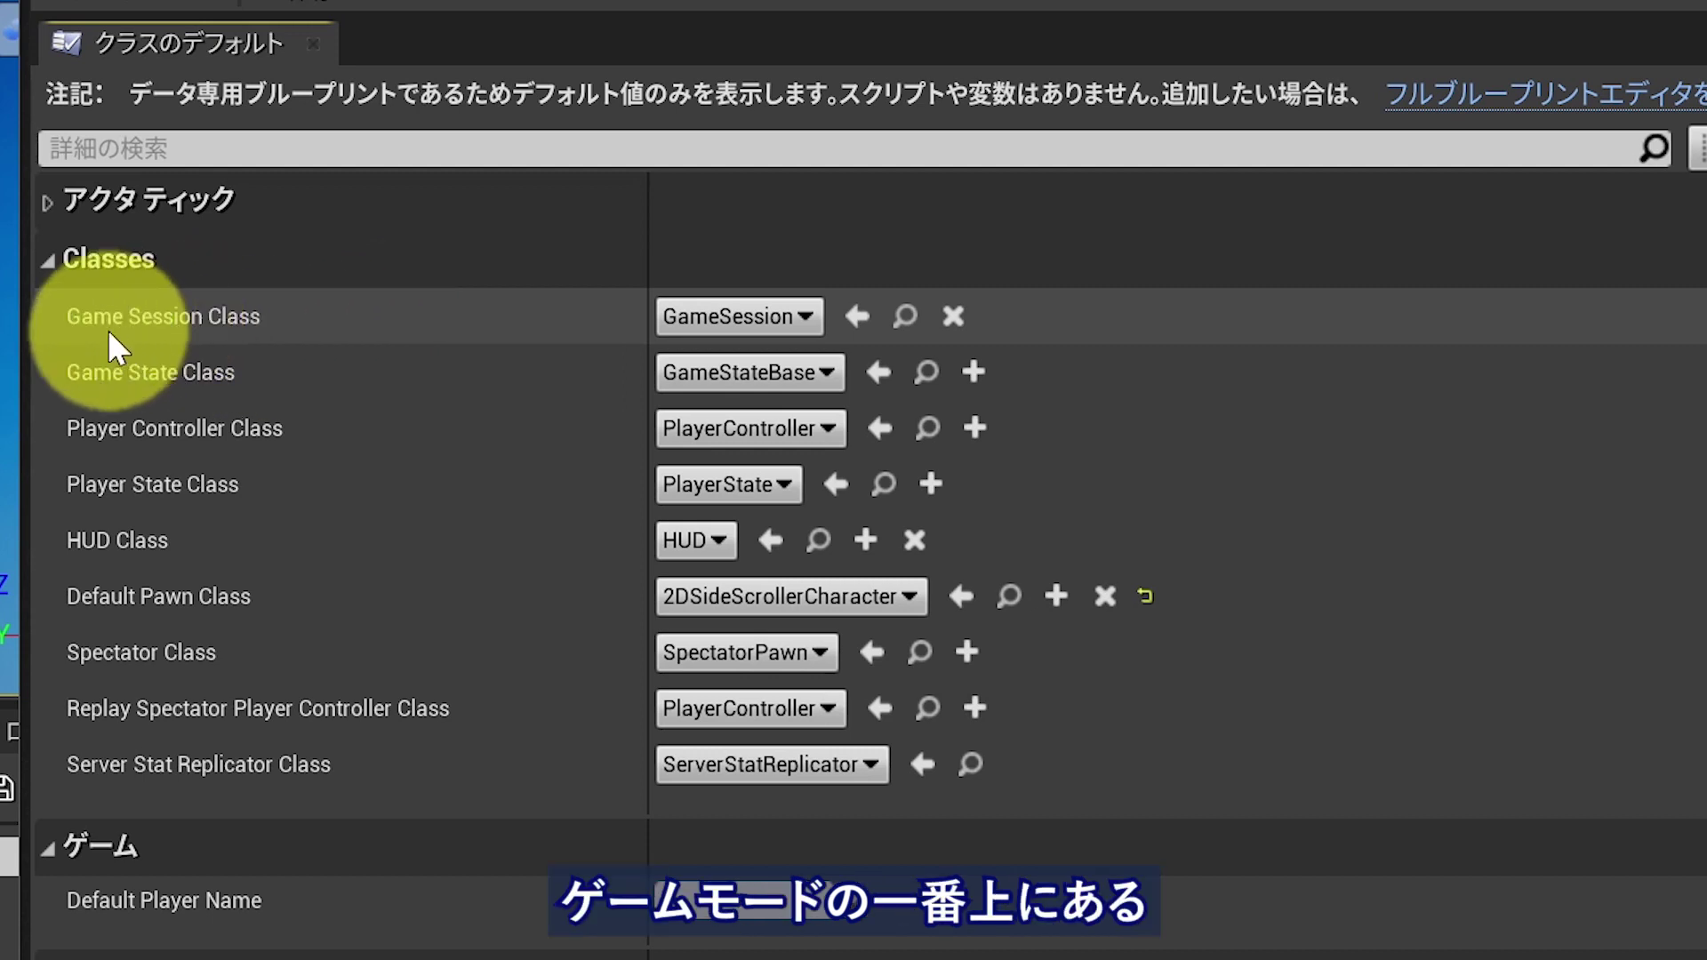
mouse_move(377, 318)
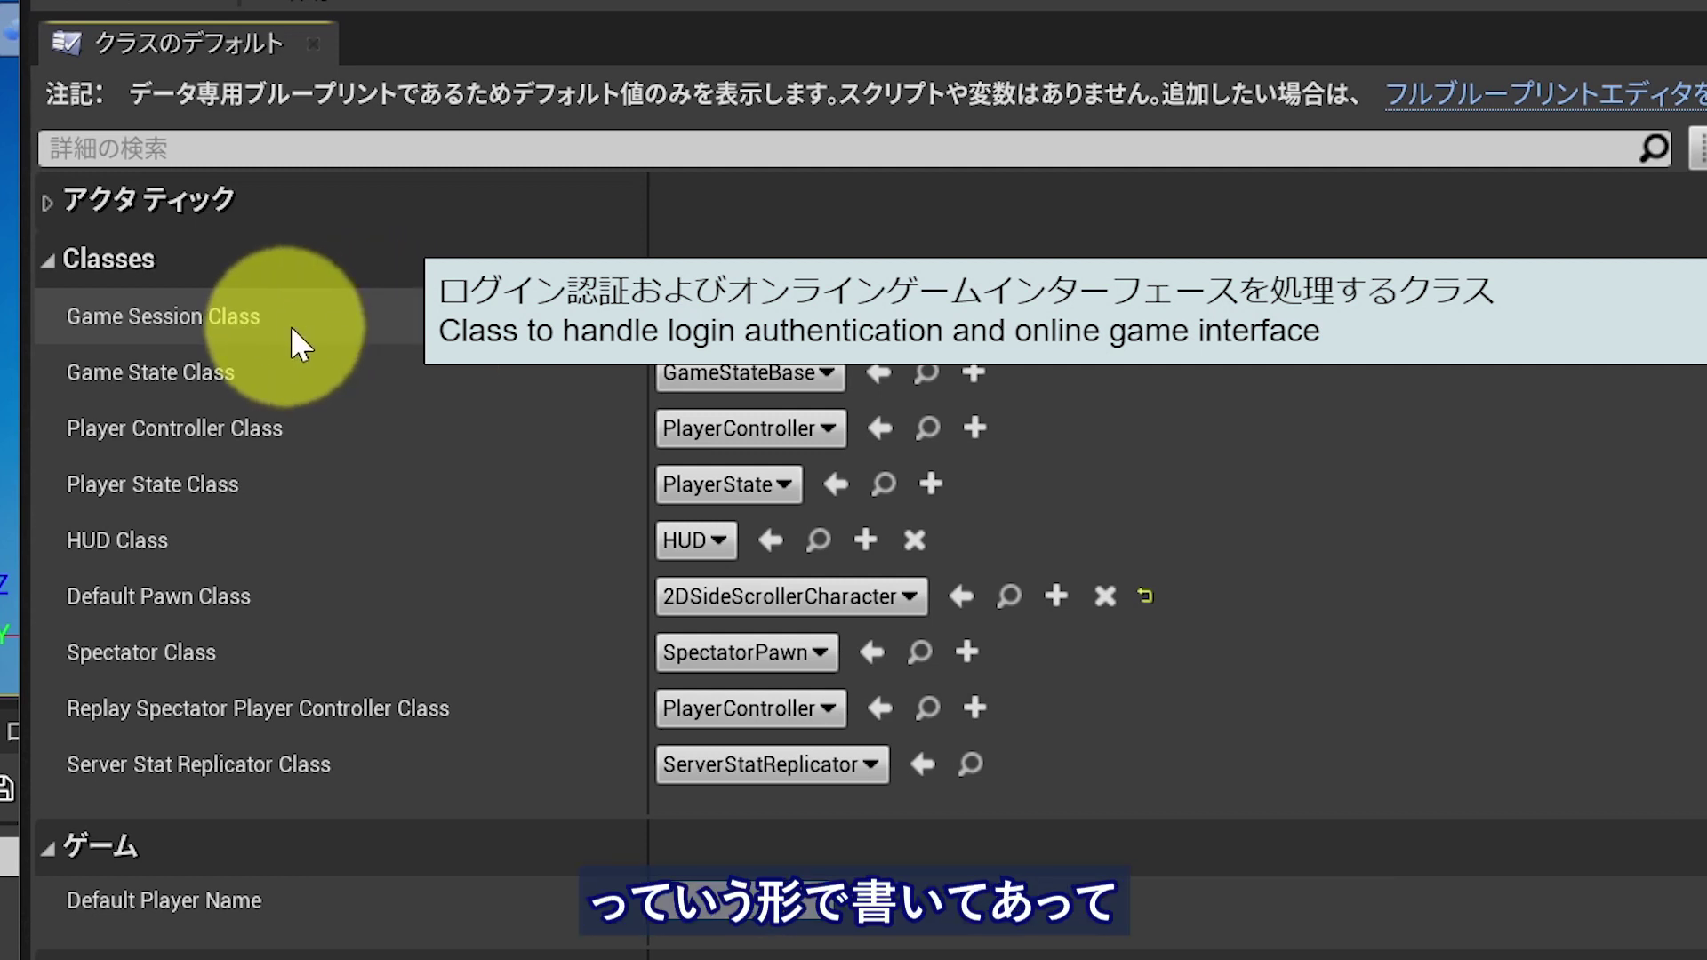
mouse_move(197, 325)
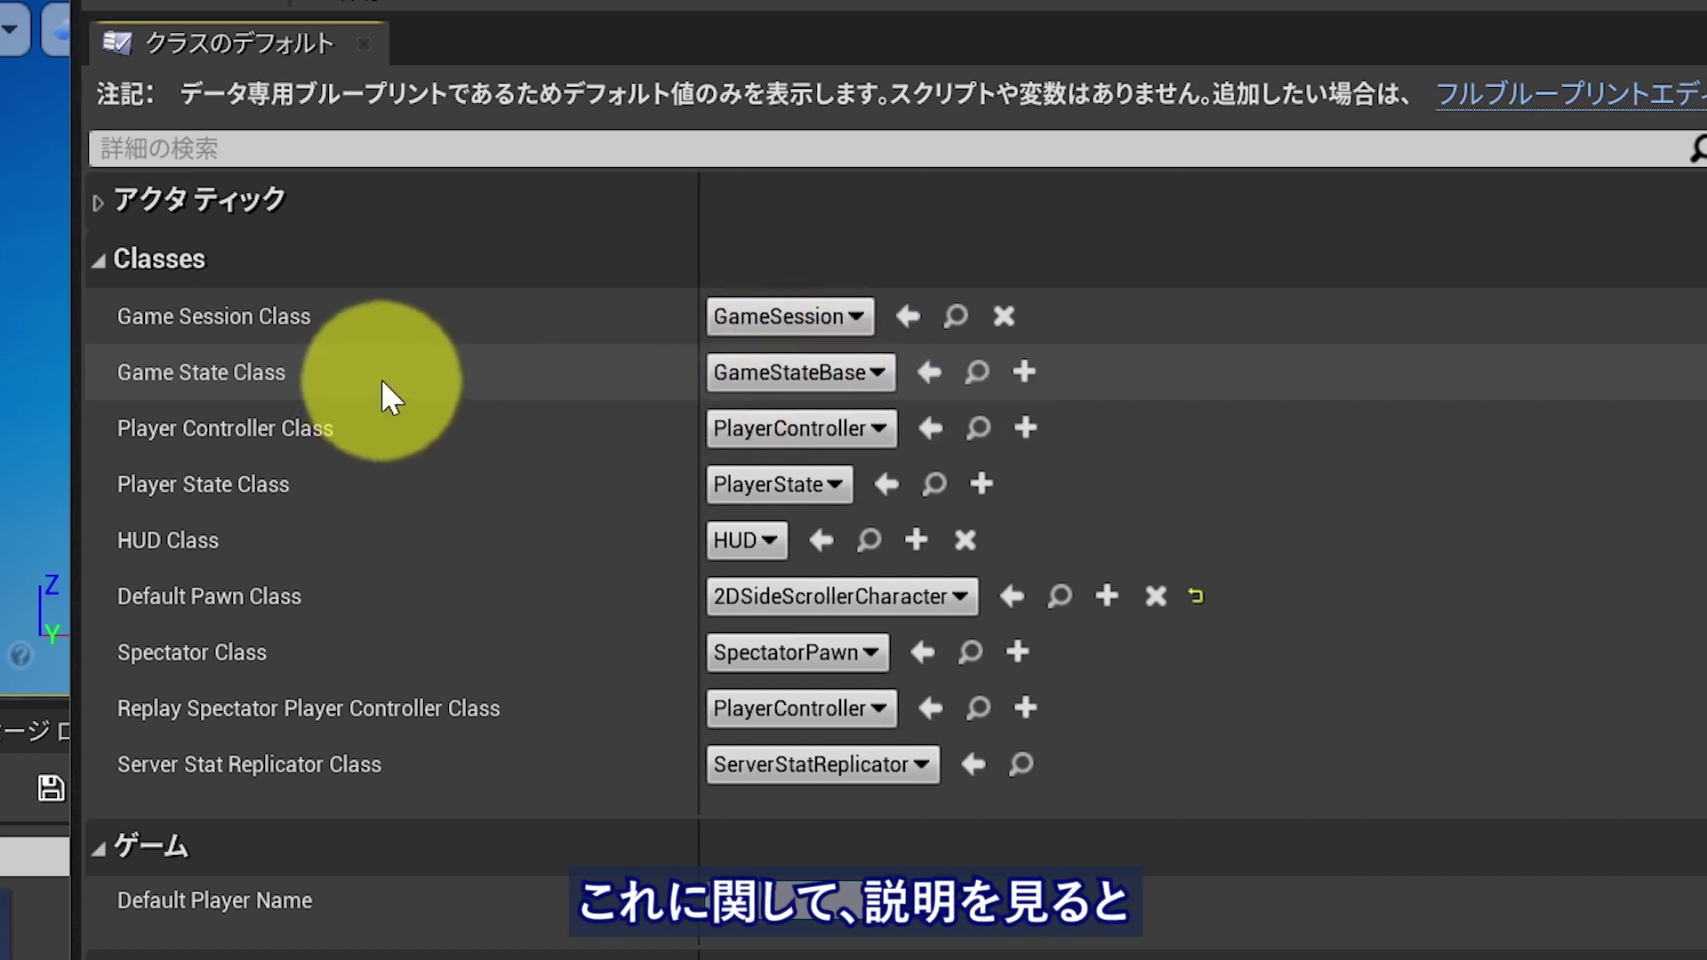
- Show the Game State Class tooltip, currently set to GameStateBase, explaining its role for this GameMode
mouse_move(280, 375)
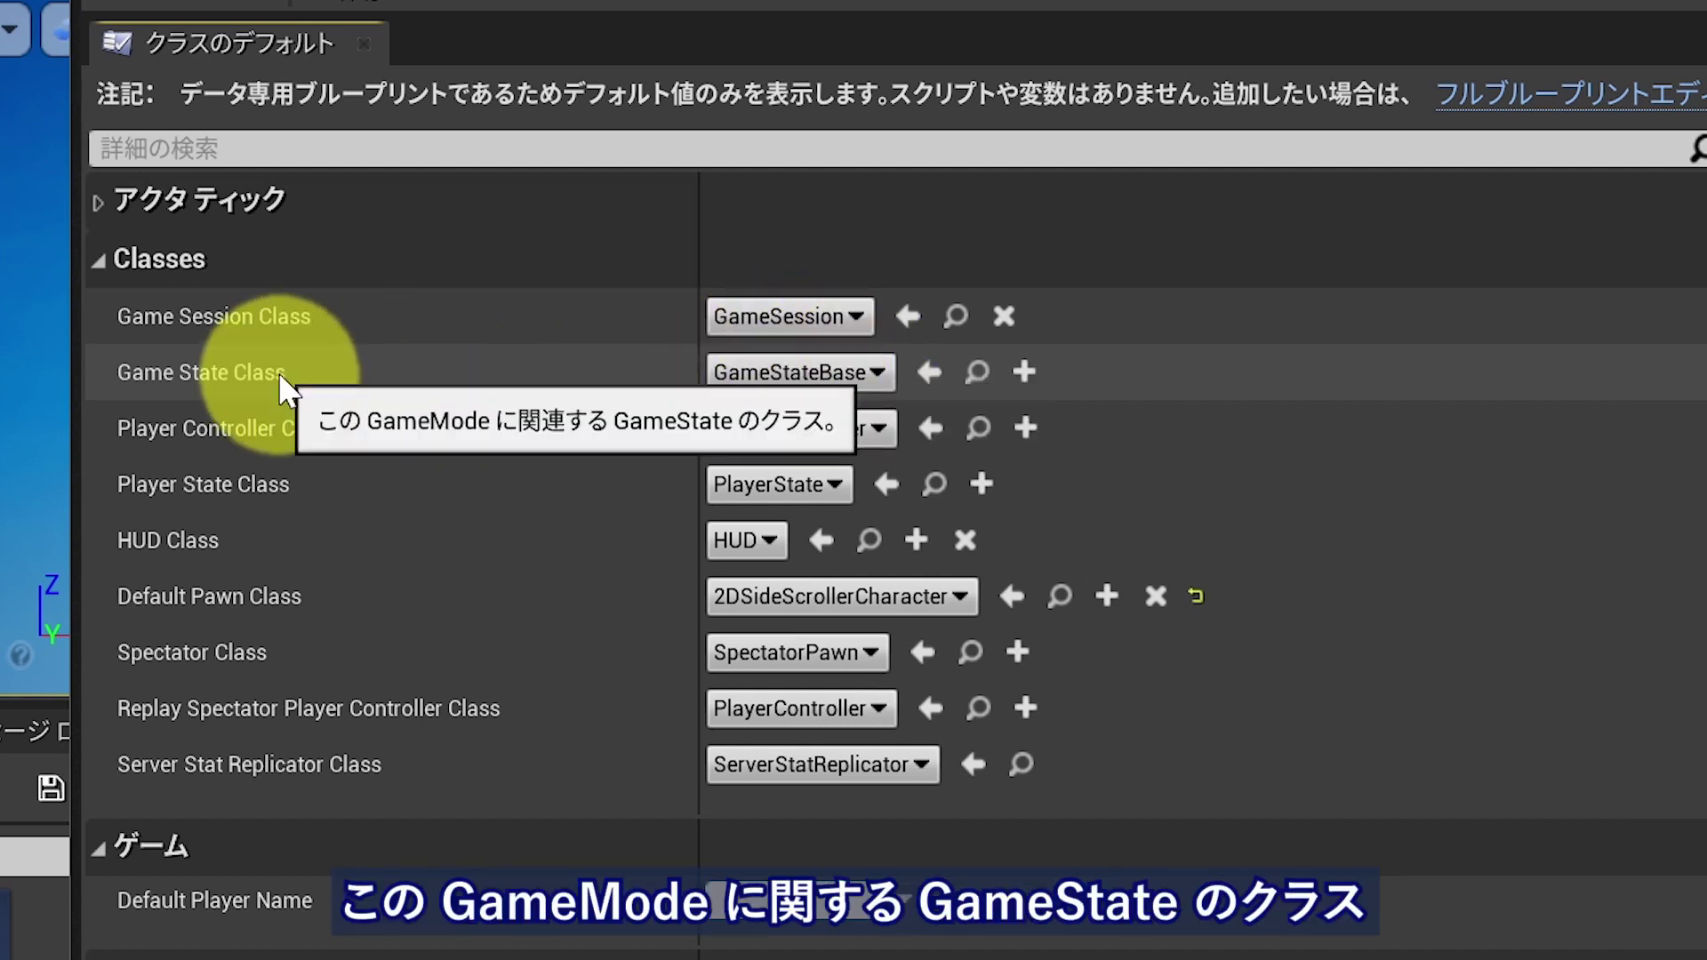
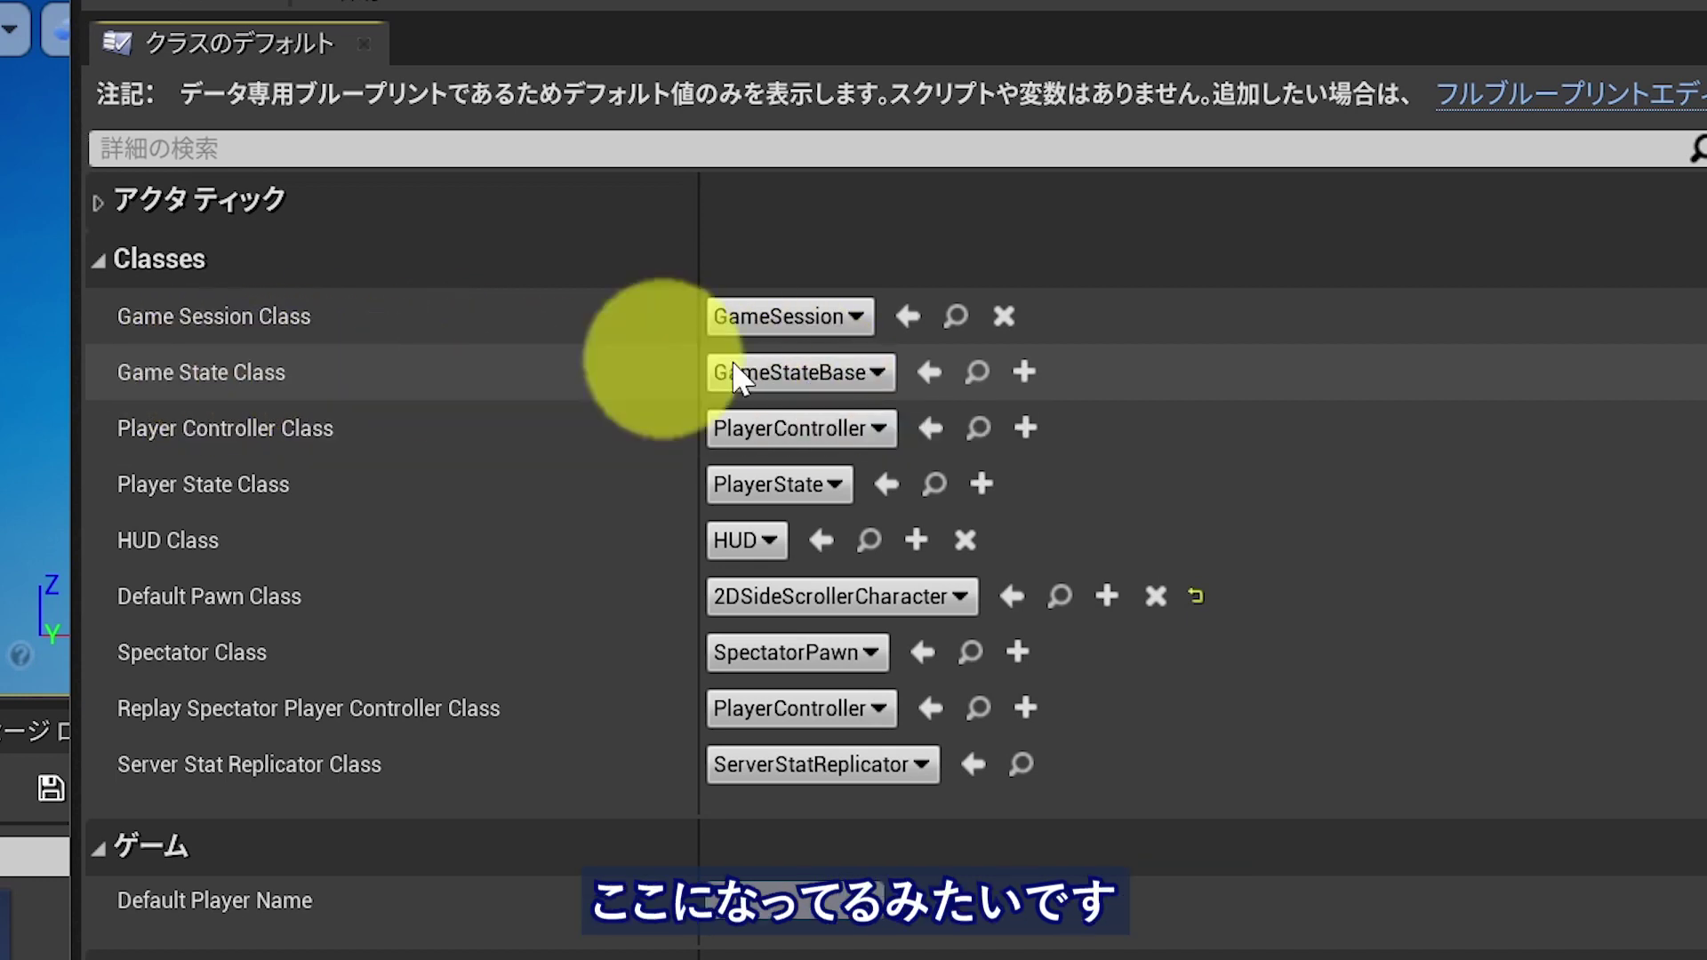
- Narrow the game mode class defaults' property name column twice and read the HUD Class tooltip
mouse_move(349, 400)
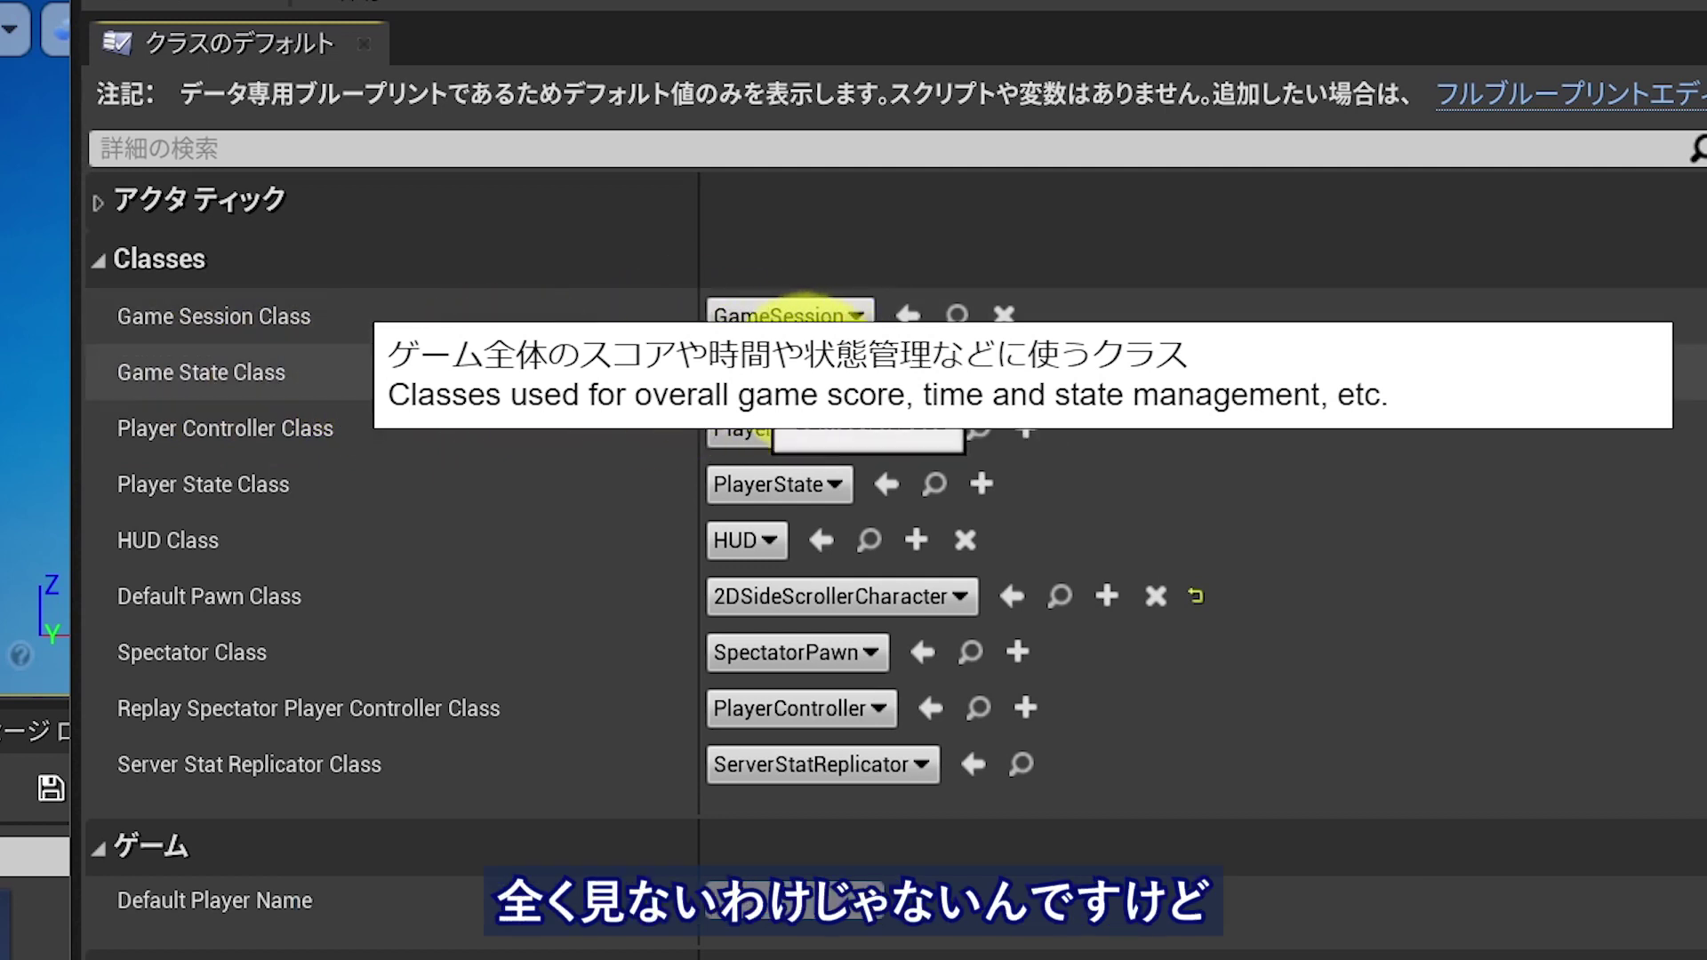
mouse_move(286, 371)
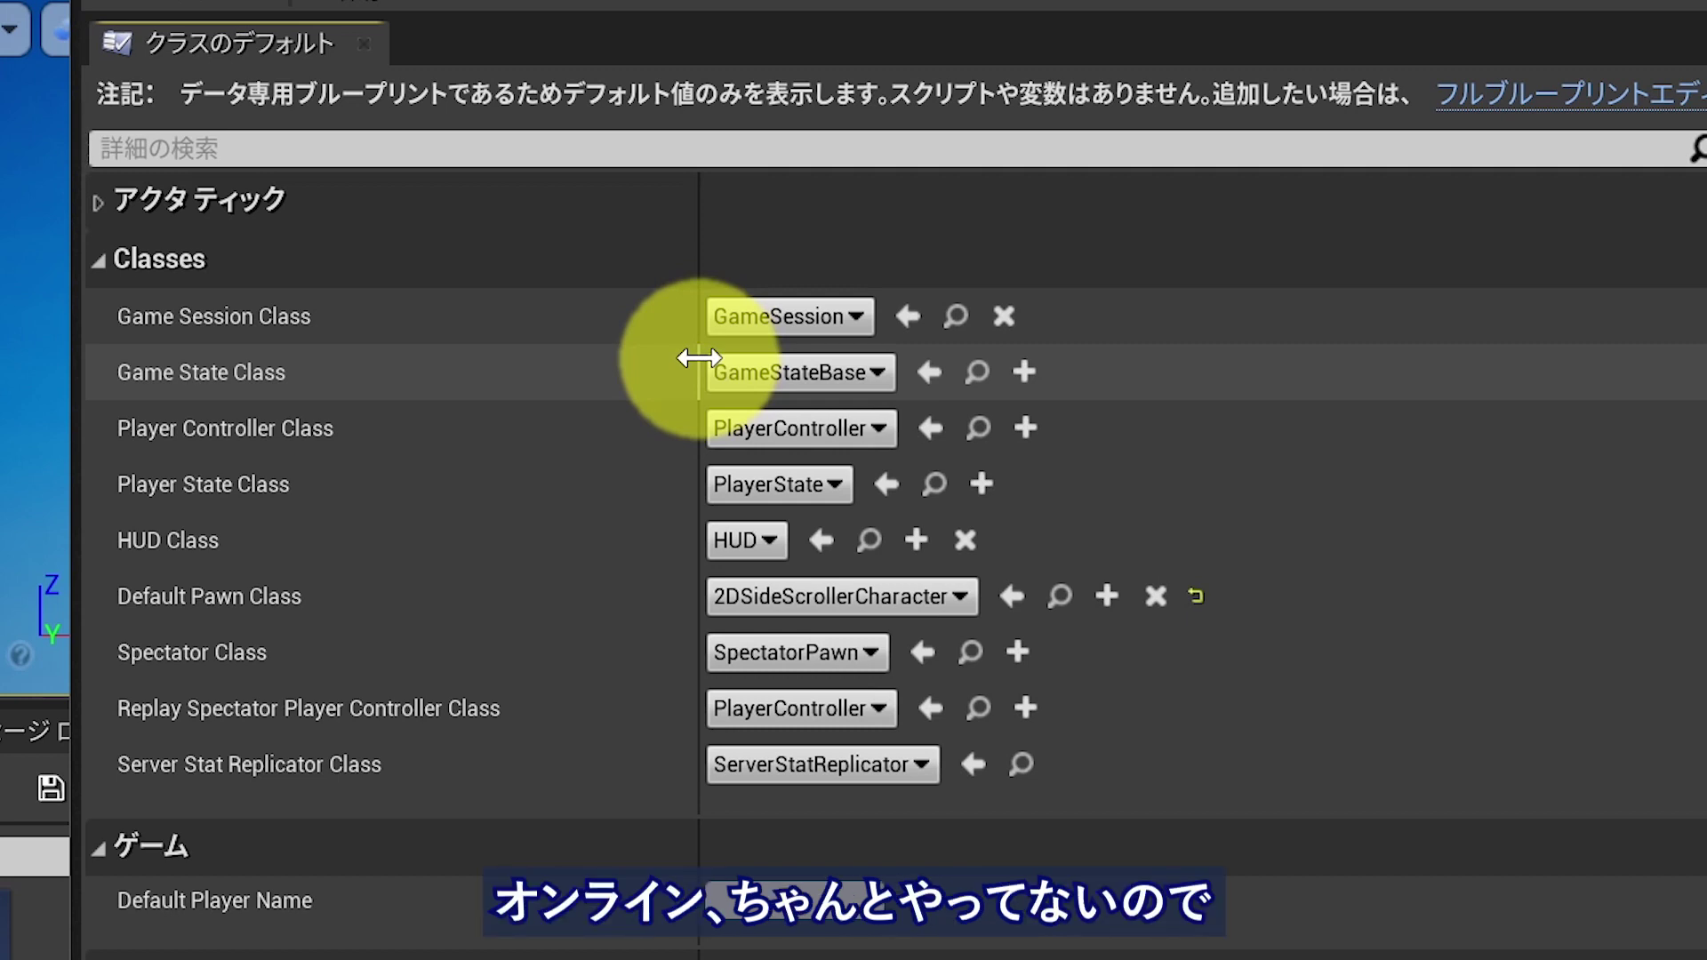
drag(698, 357, 640, 360)
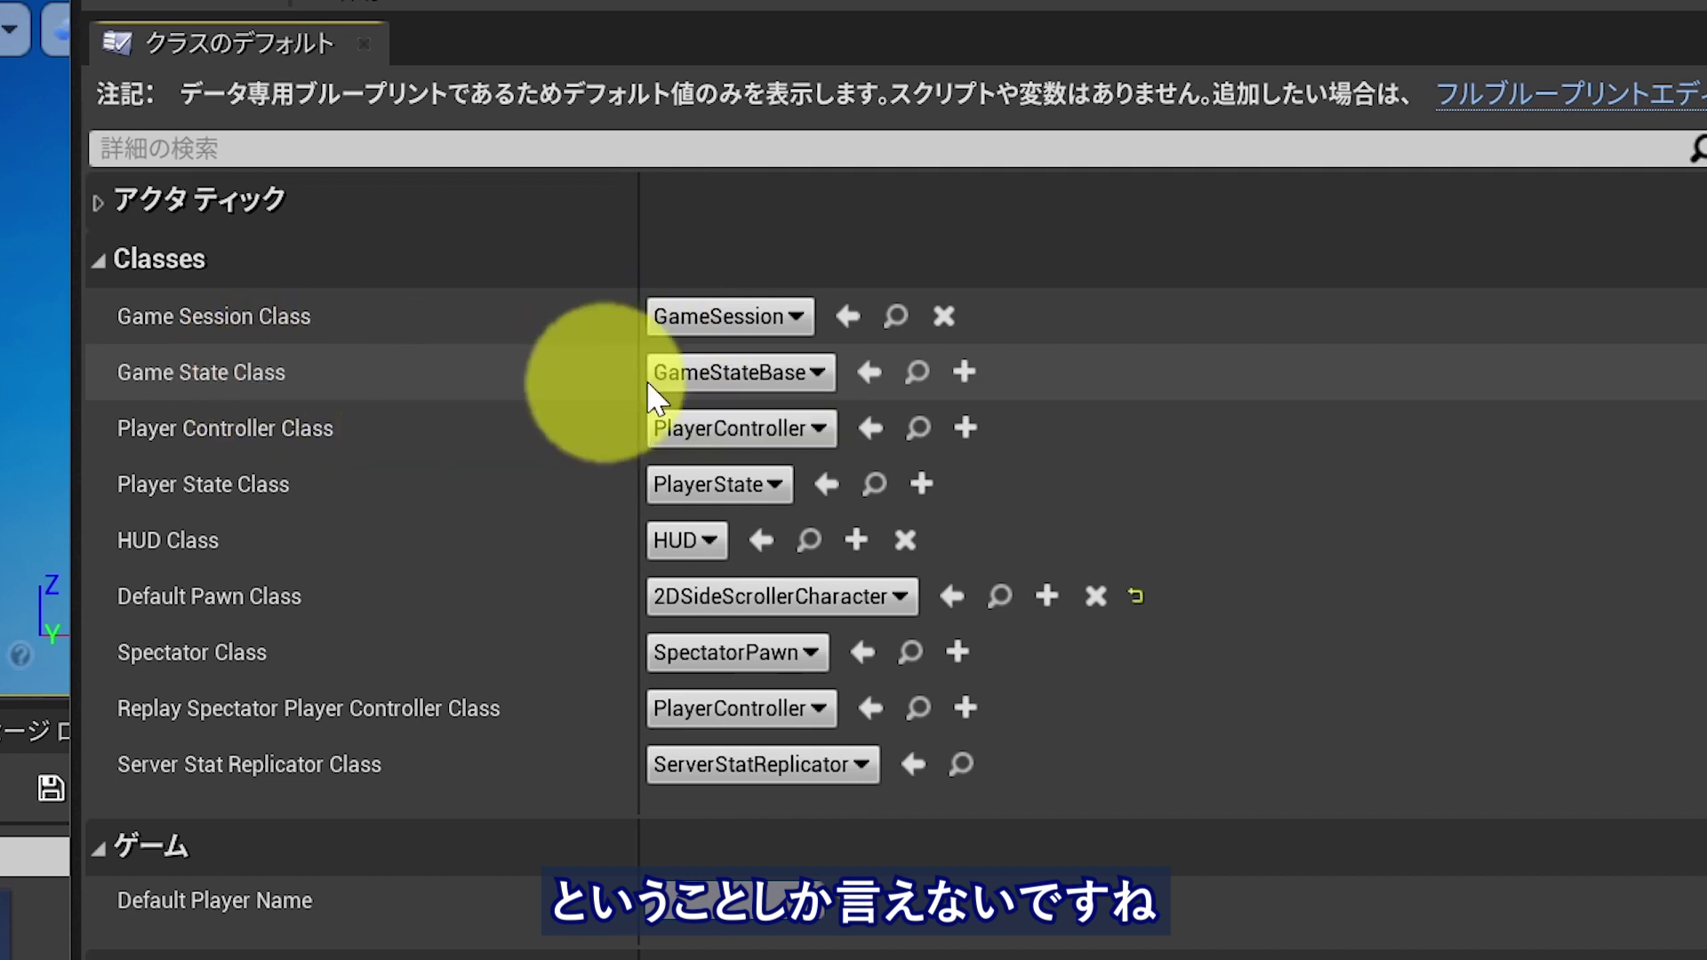
mouse_move(227, 377)
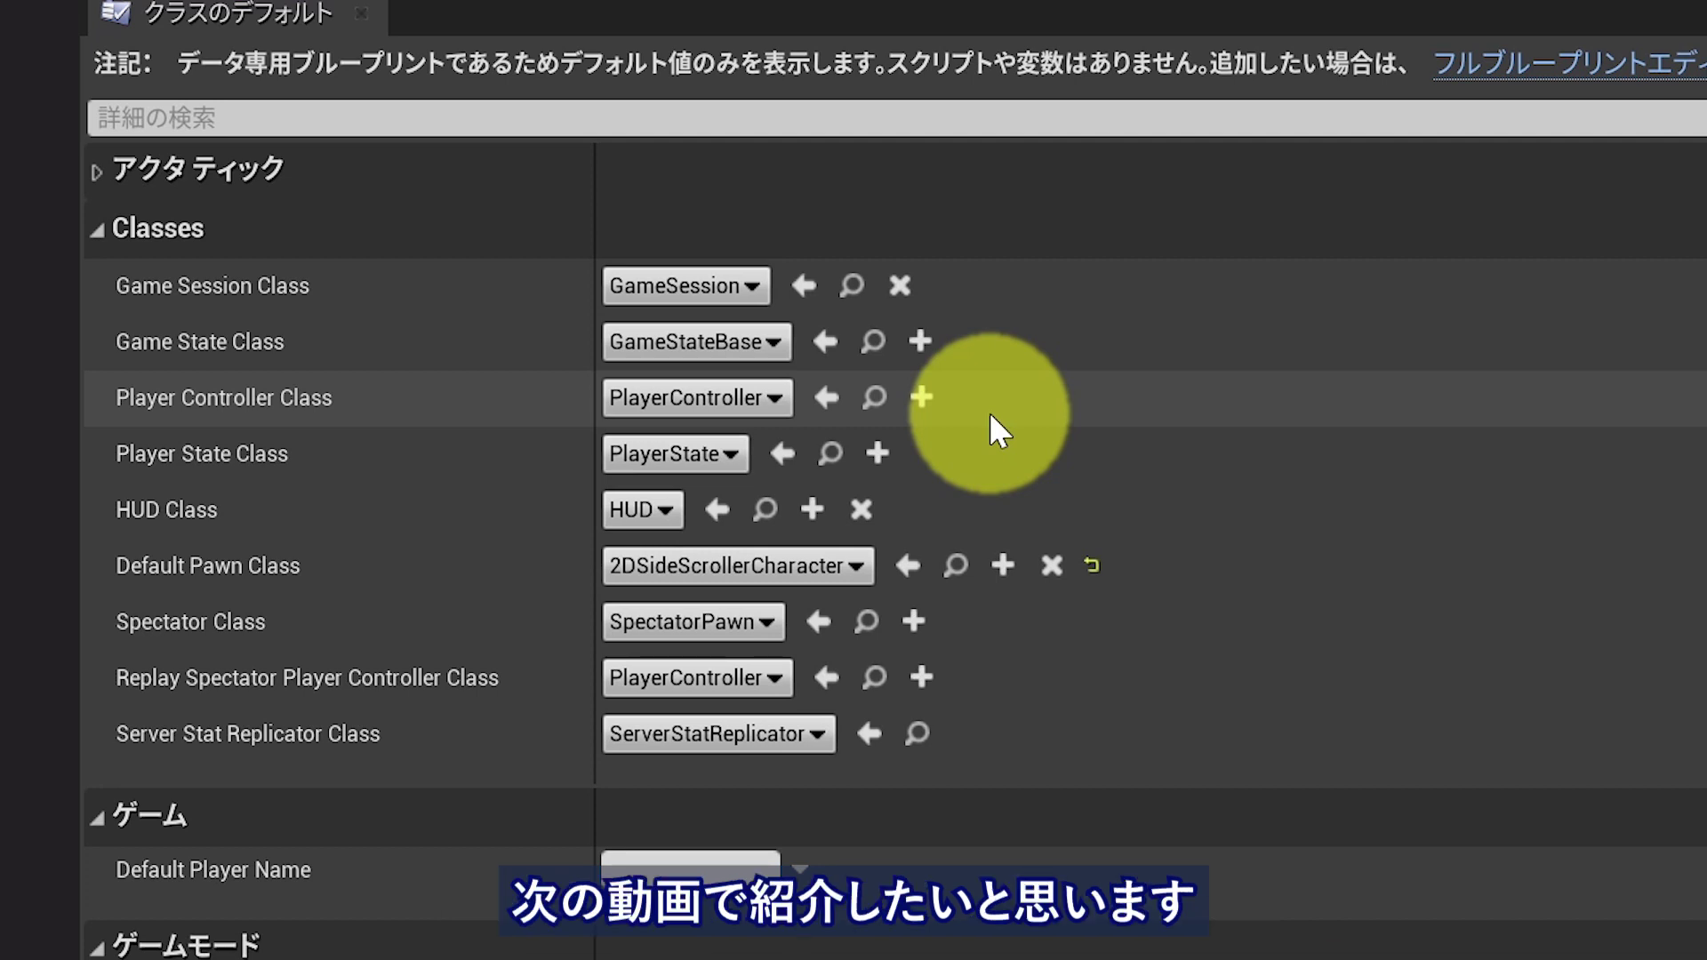
mouse_move(233, 501)
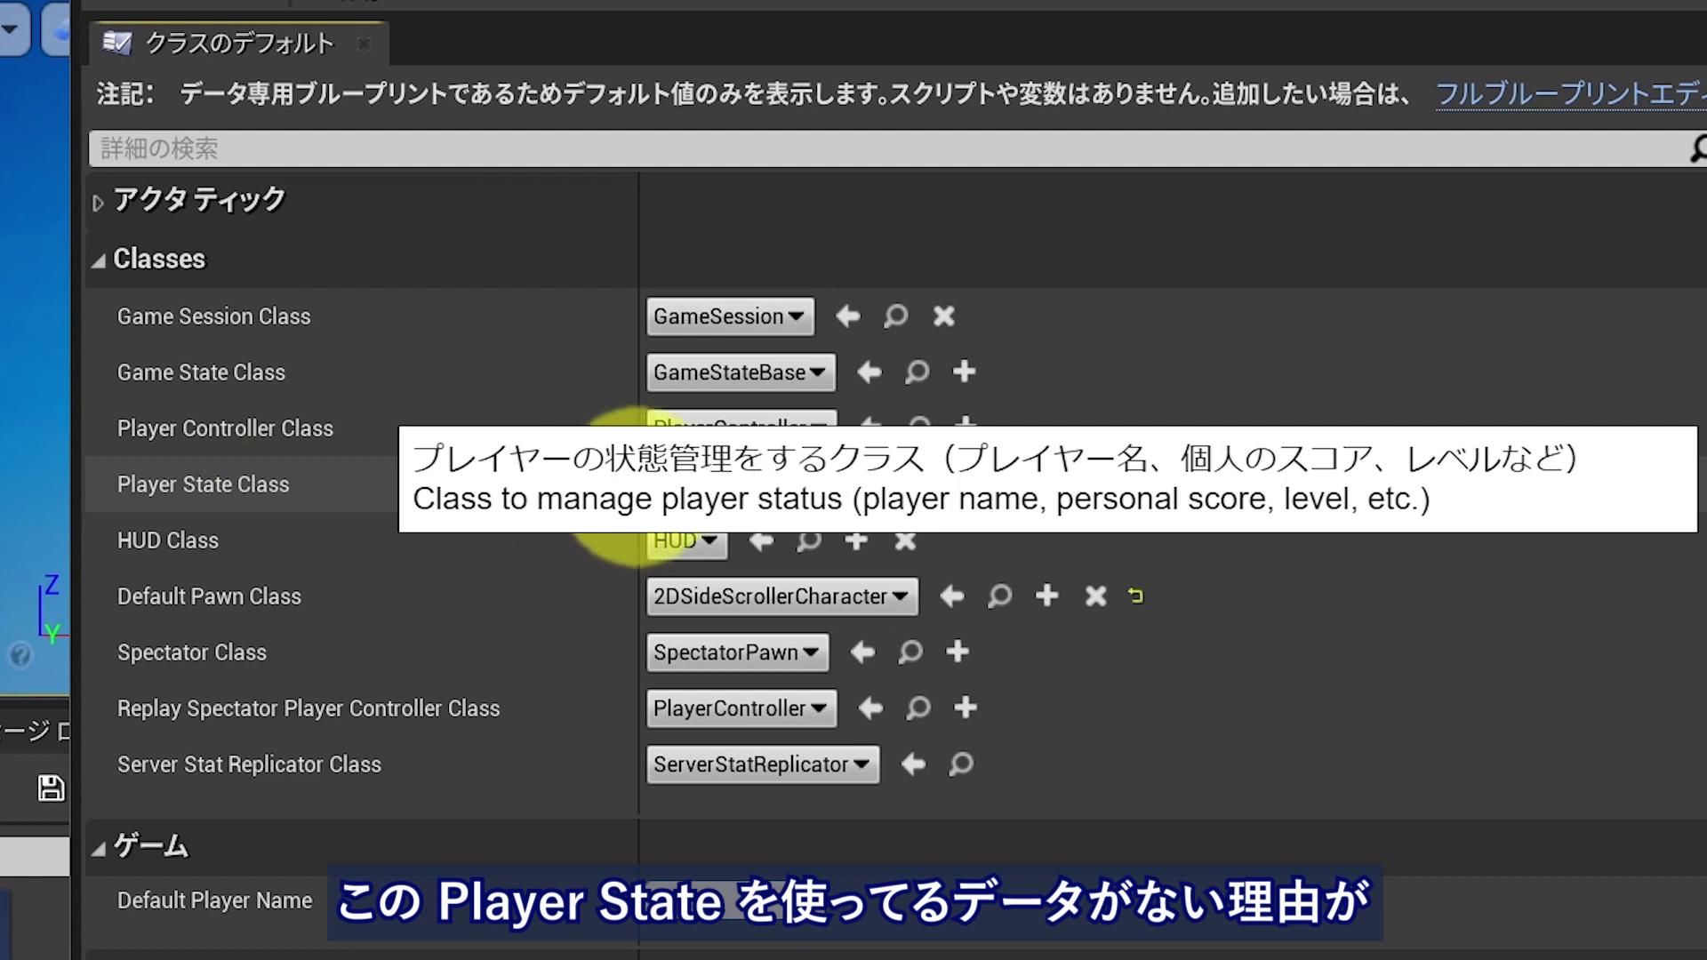
mouse_move(637, 487)
mouse_down()
mouse_move(573, 493)
mouse_move(614, 480)
mouse_up()
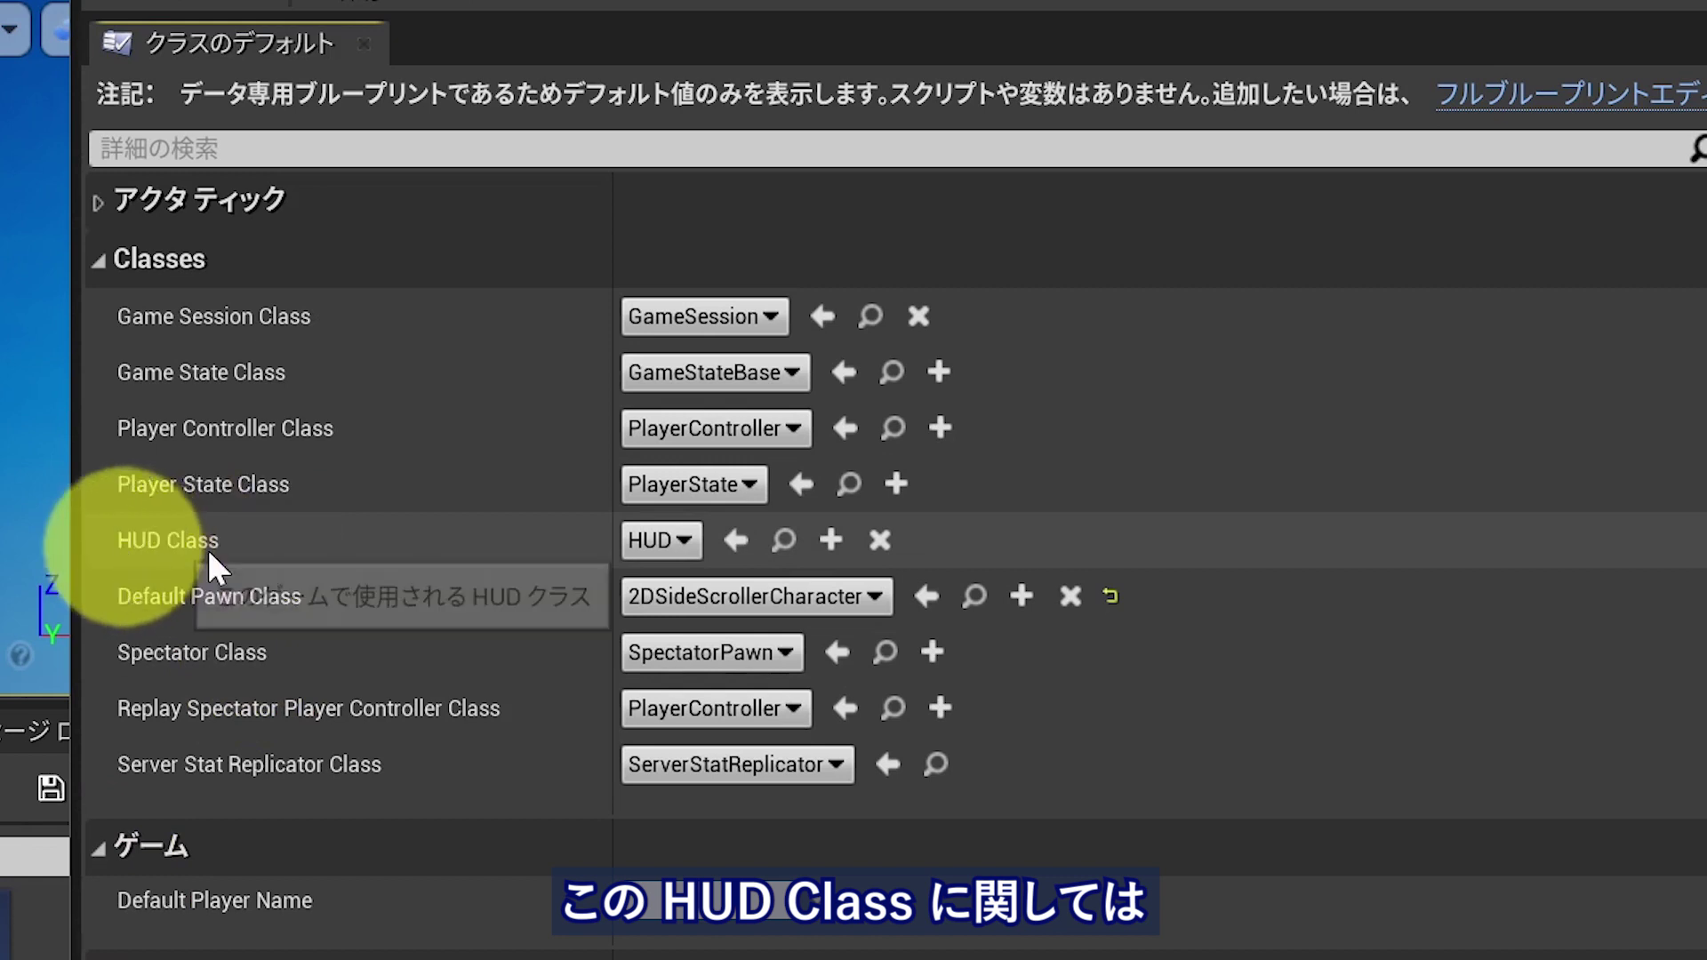
mouse_move(167, 540)
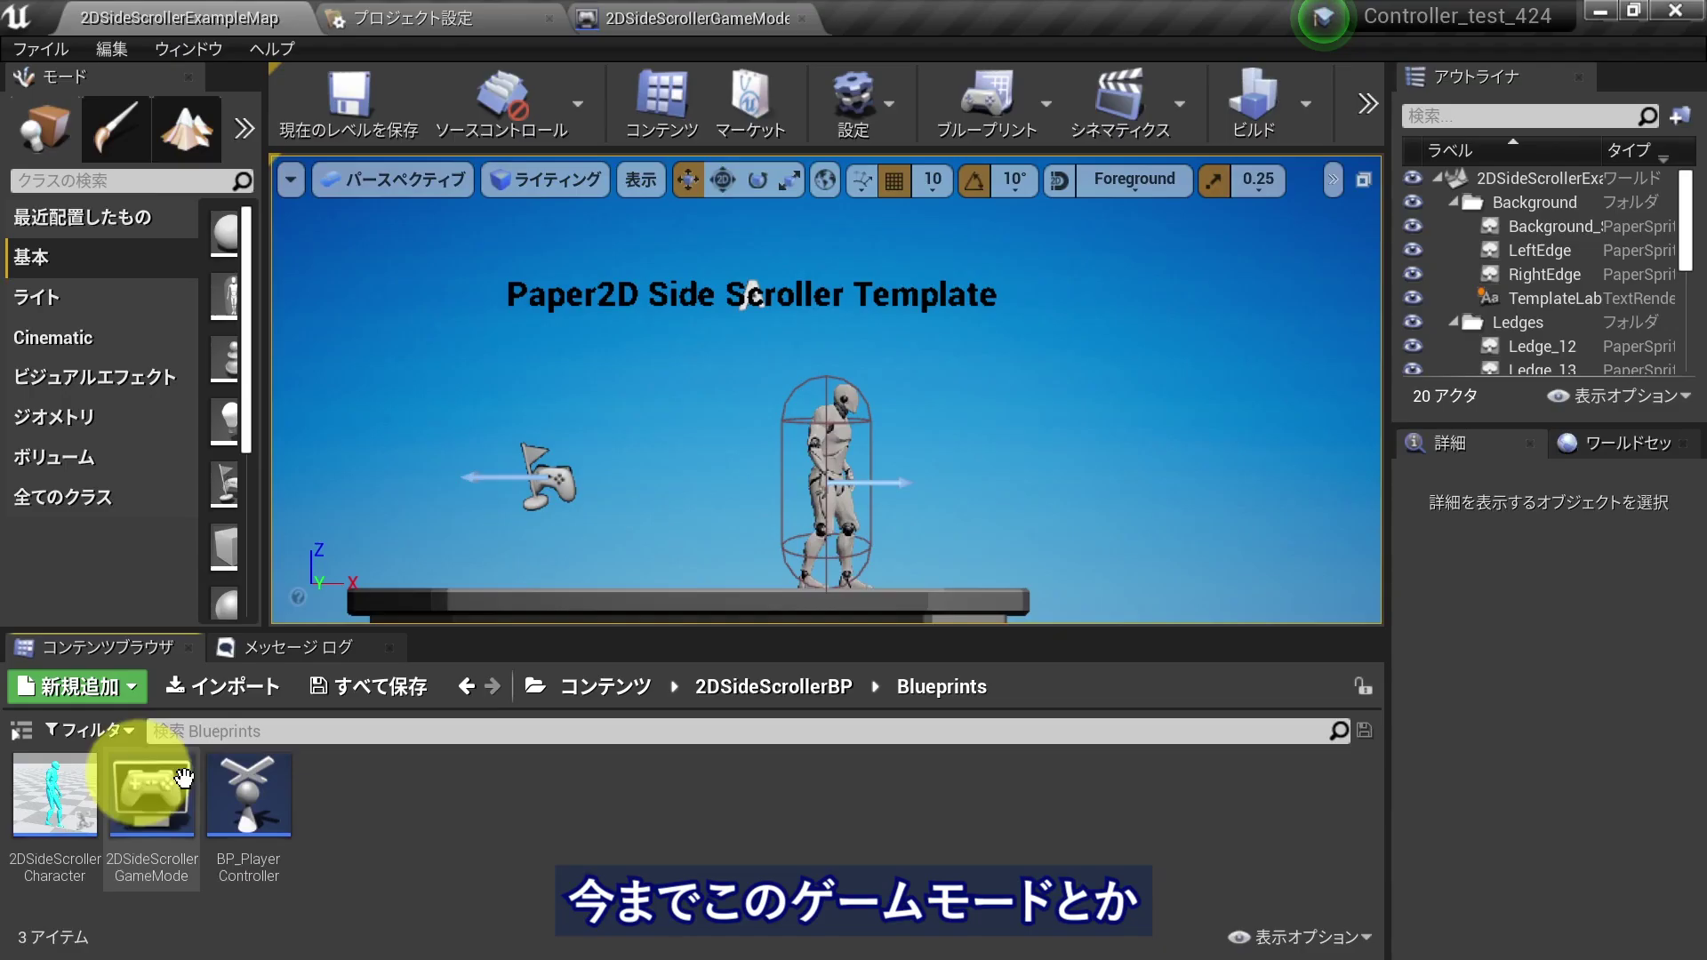
- Create a Blueprint class with HUD as parent in the Blueprints folder and name it BP_Player_HUD
click(38, 787)
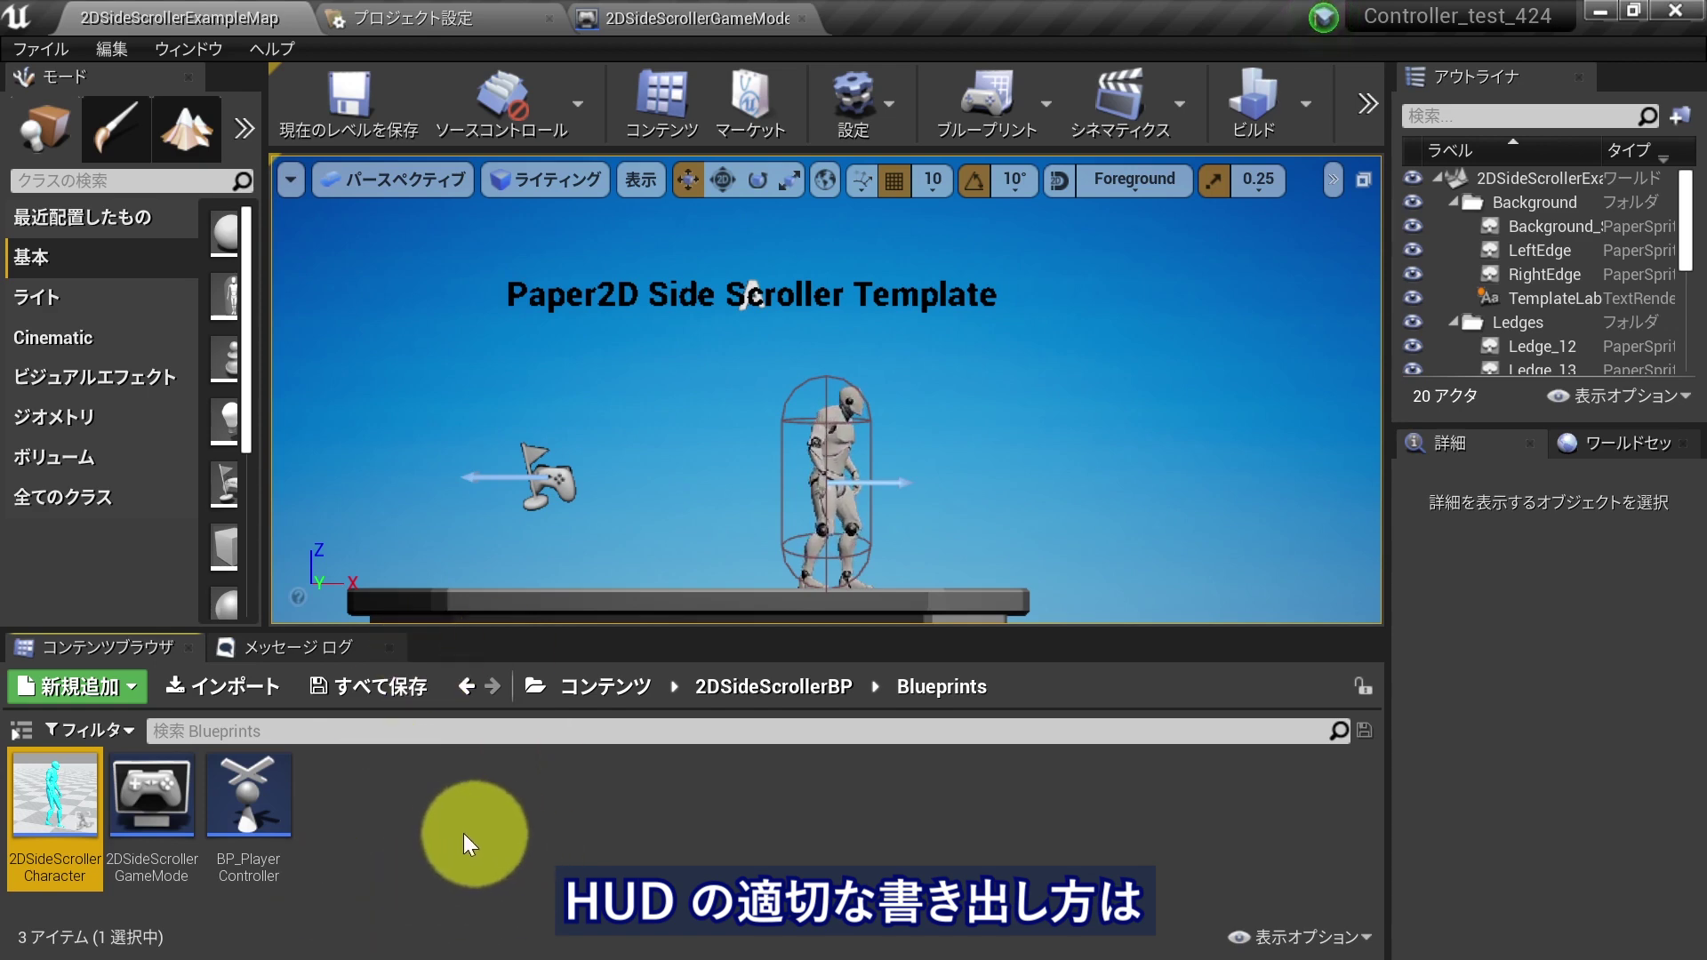
right_click(425, 803)
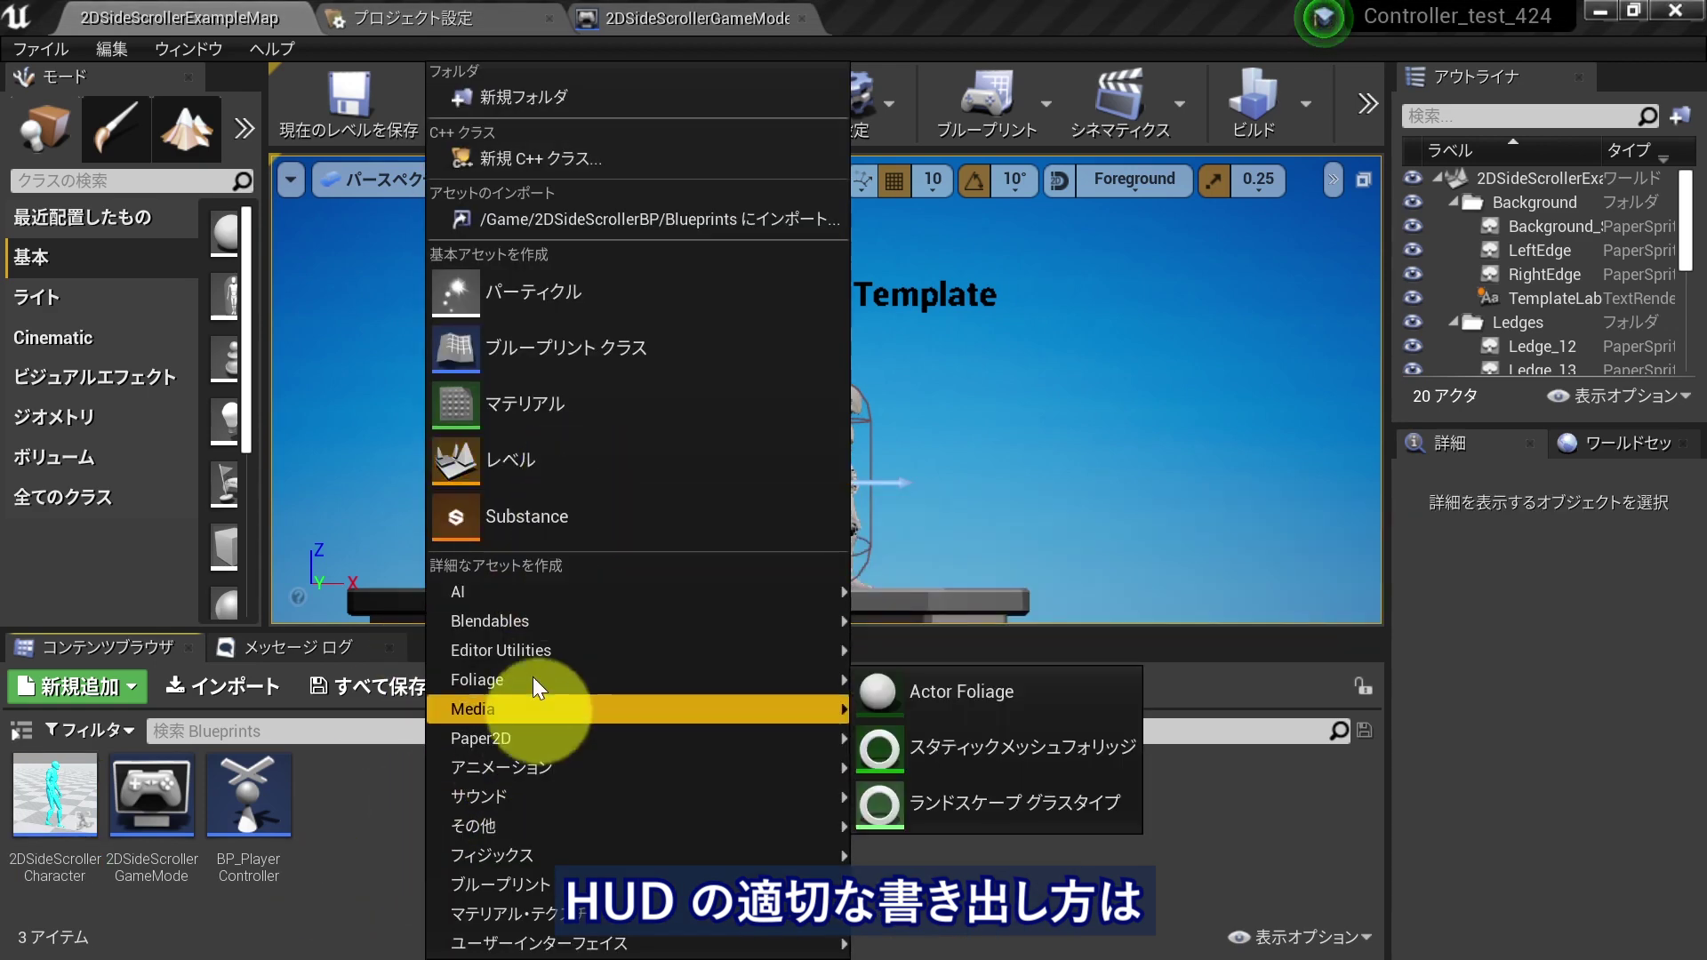
click(572, 359)
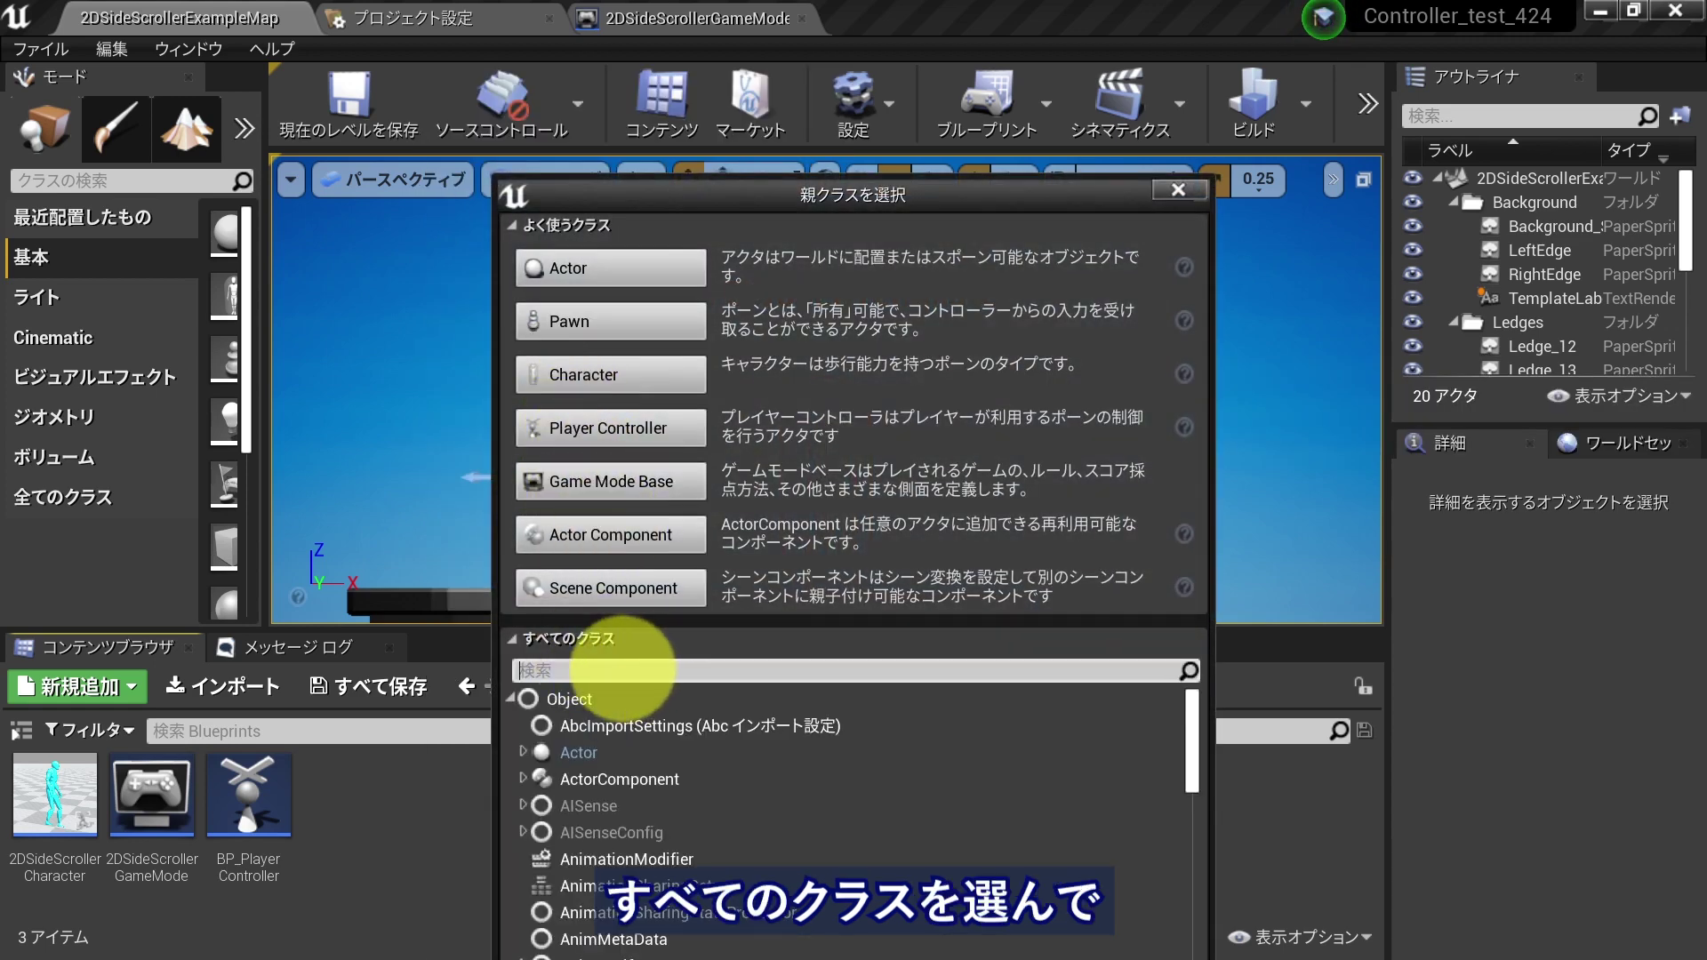
text(hud)
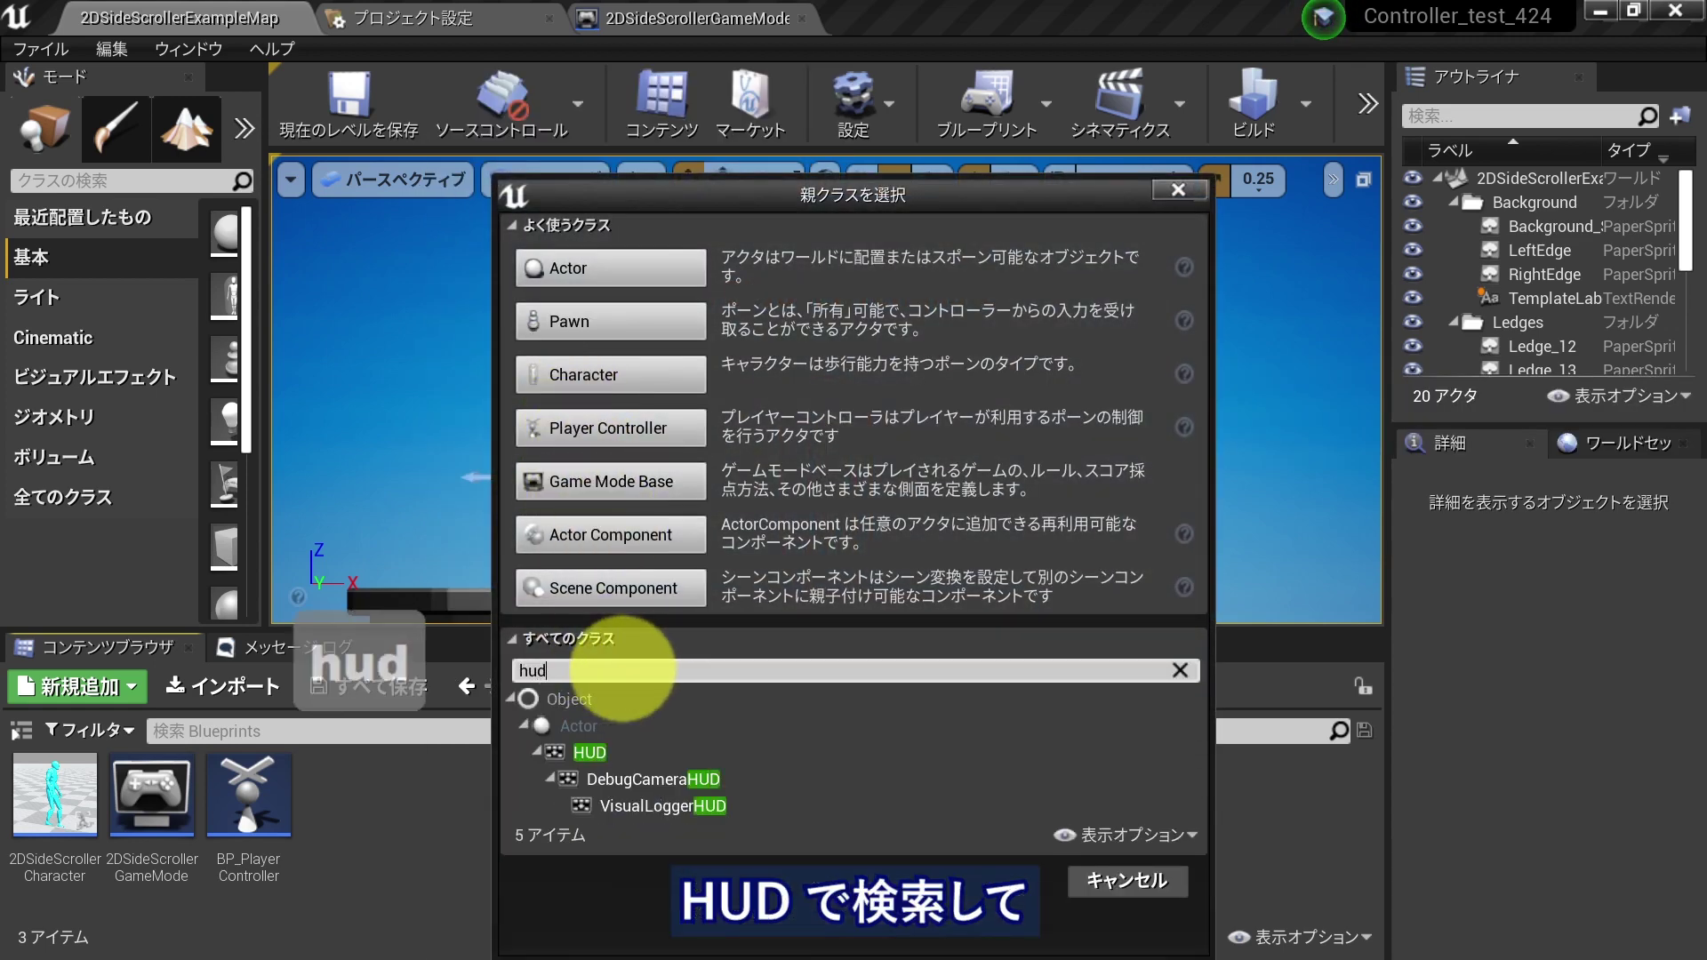
click(595, 757)
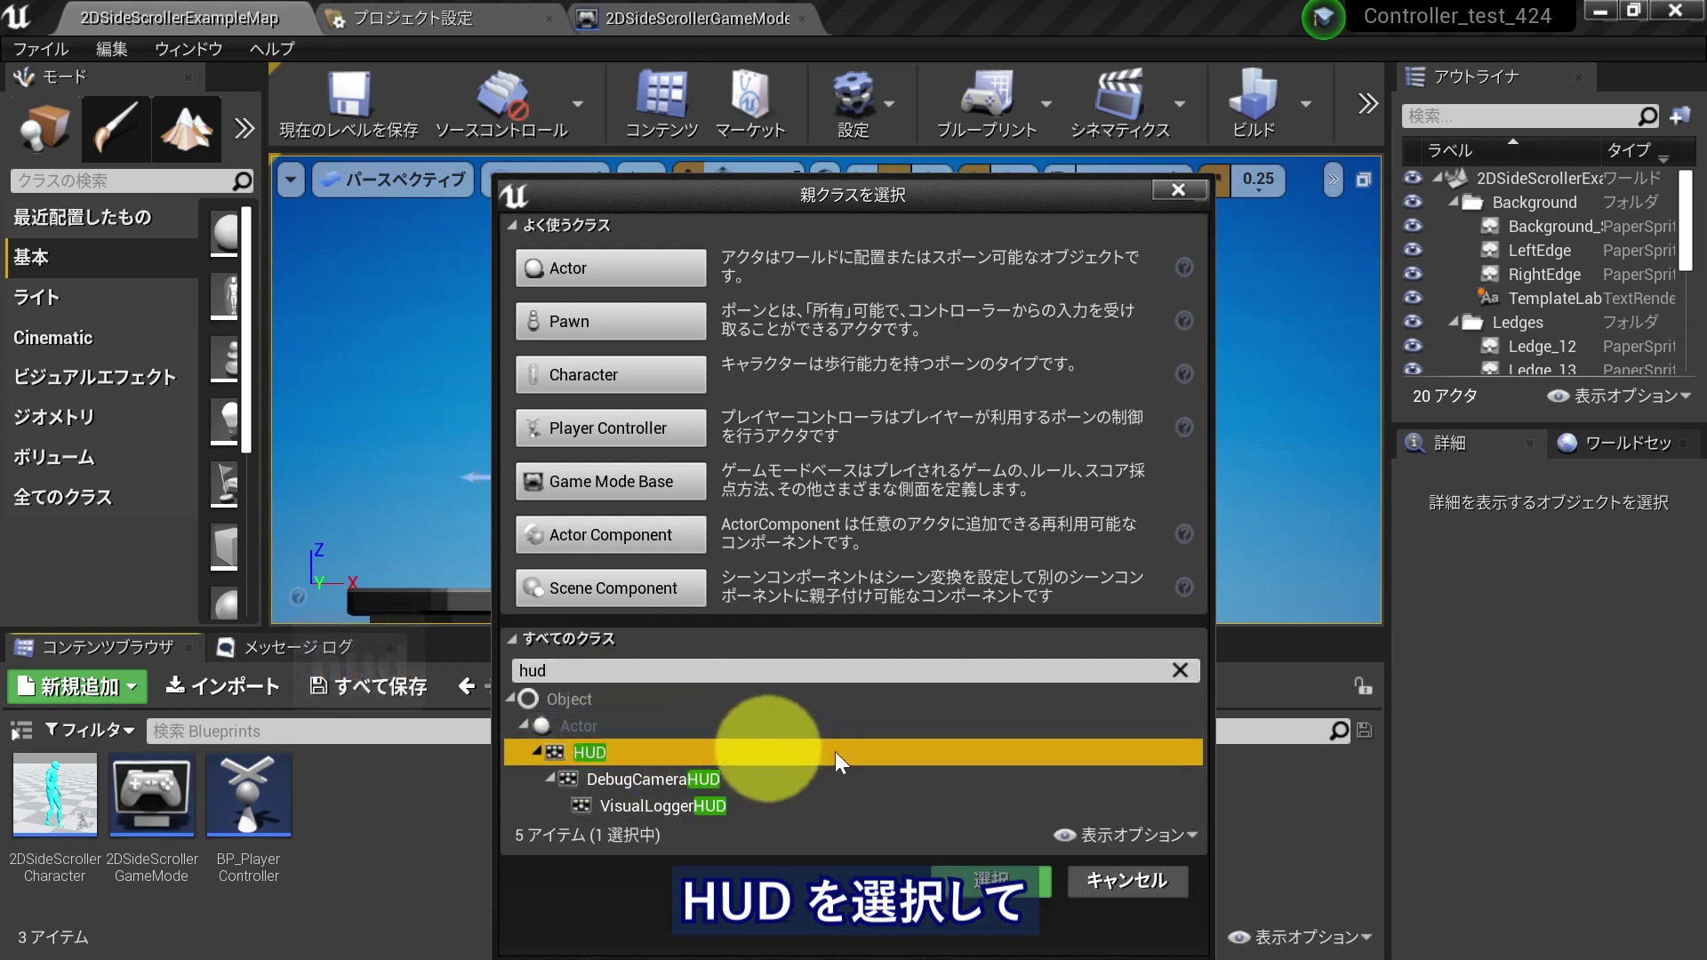
click(978, 875)
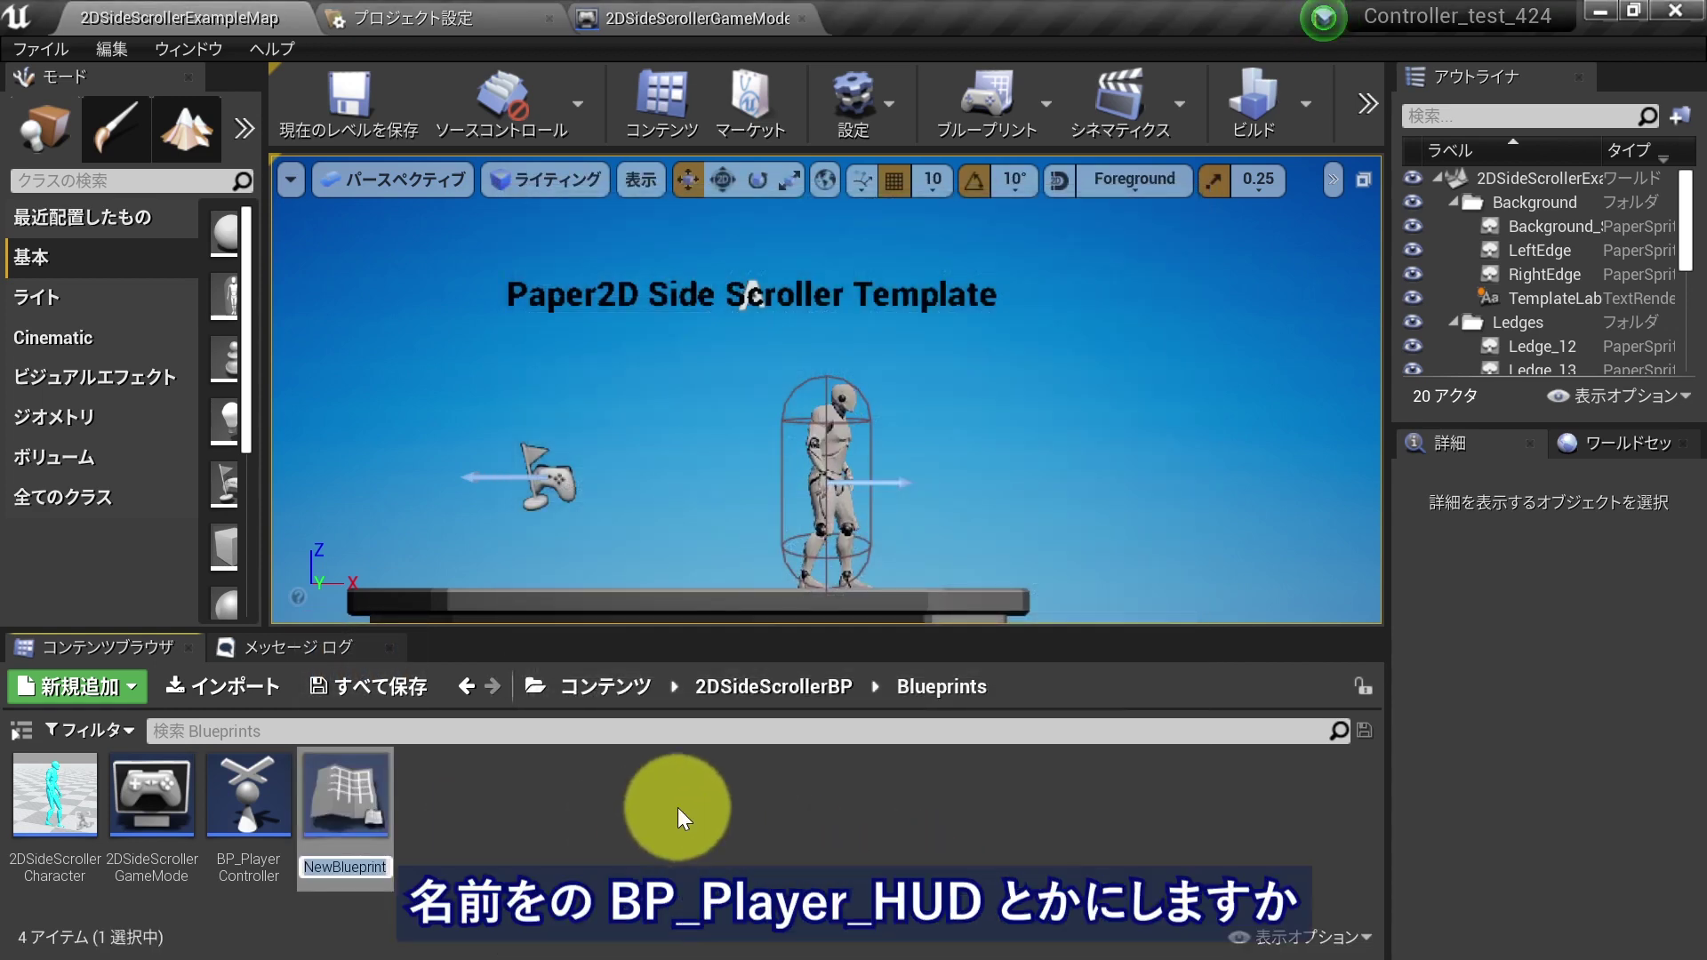
text(BP_)
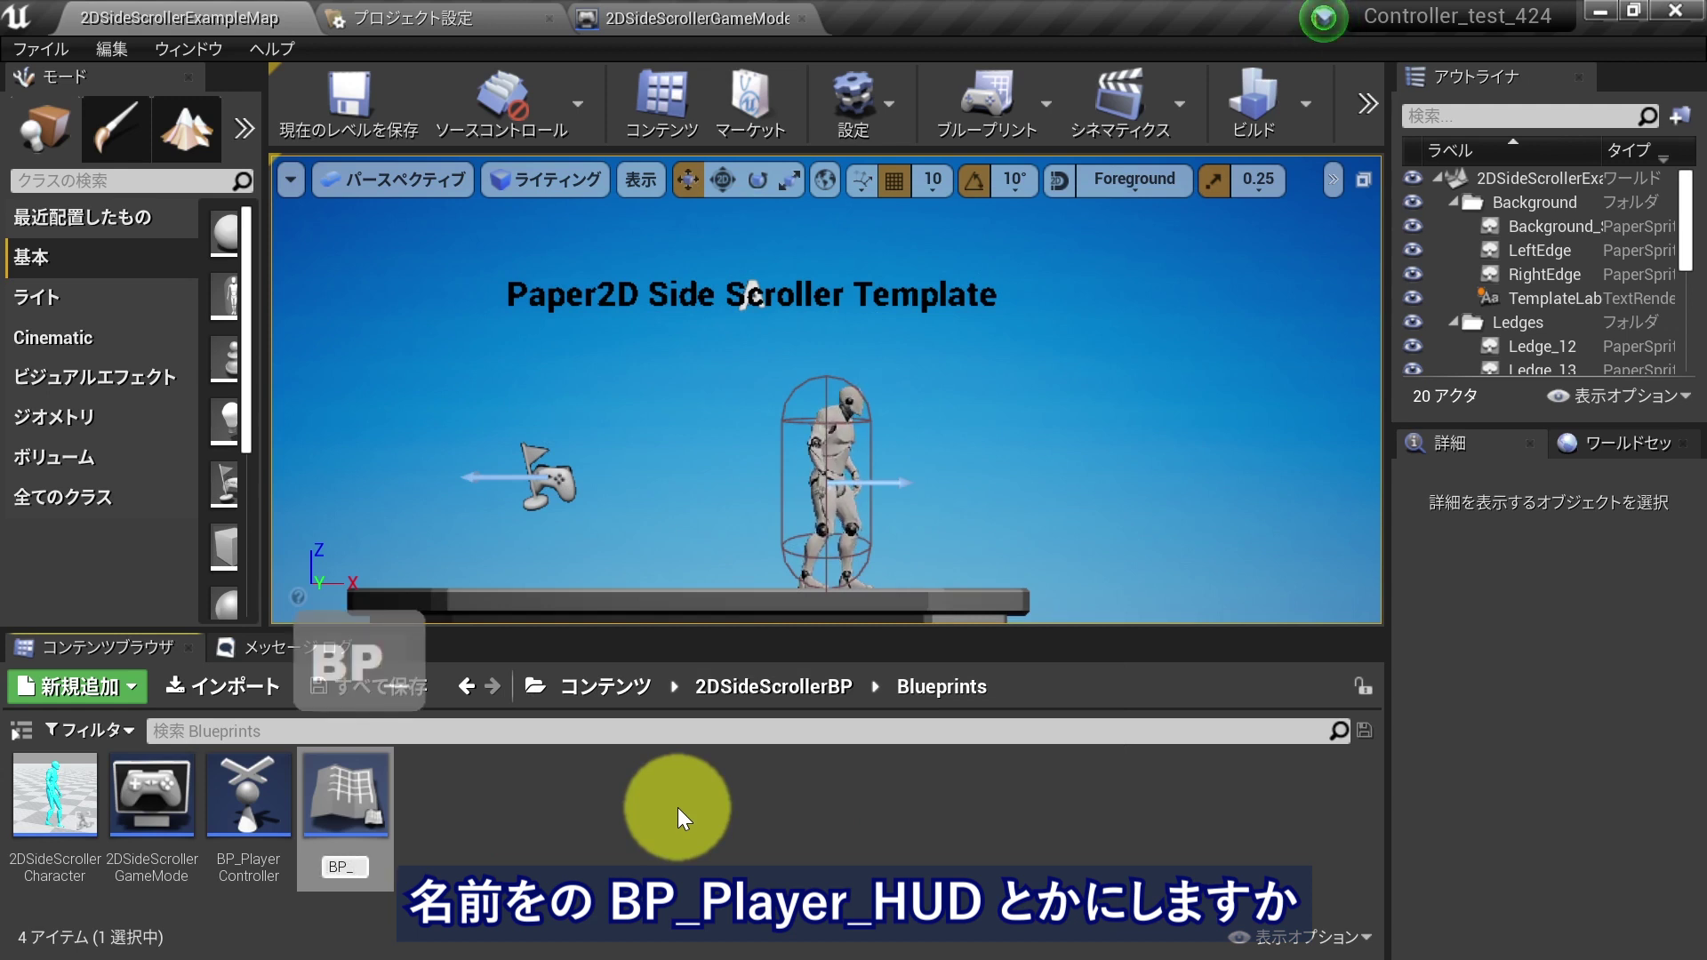
text(Pl)
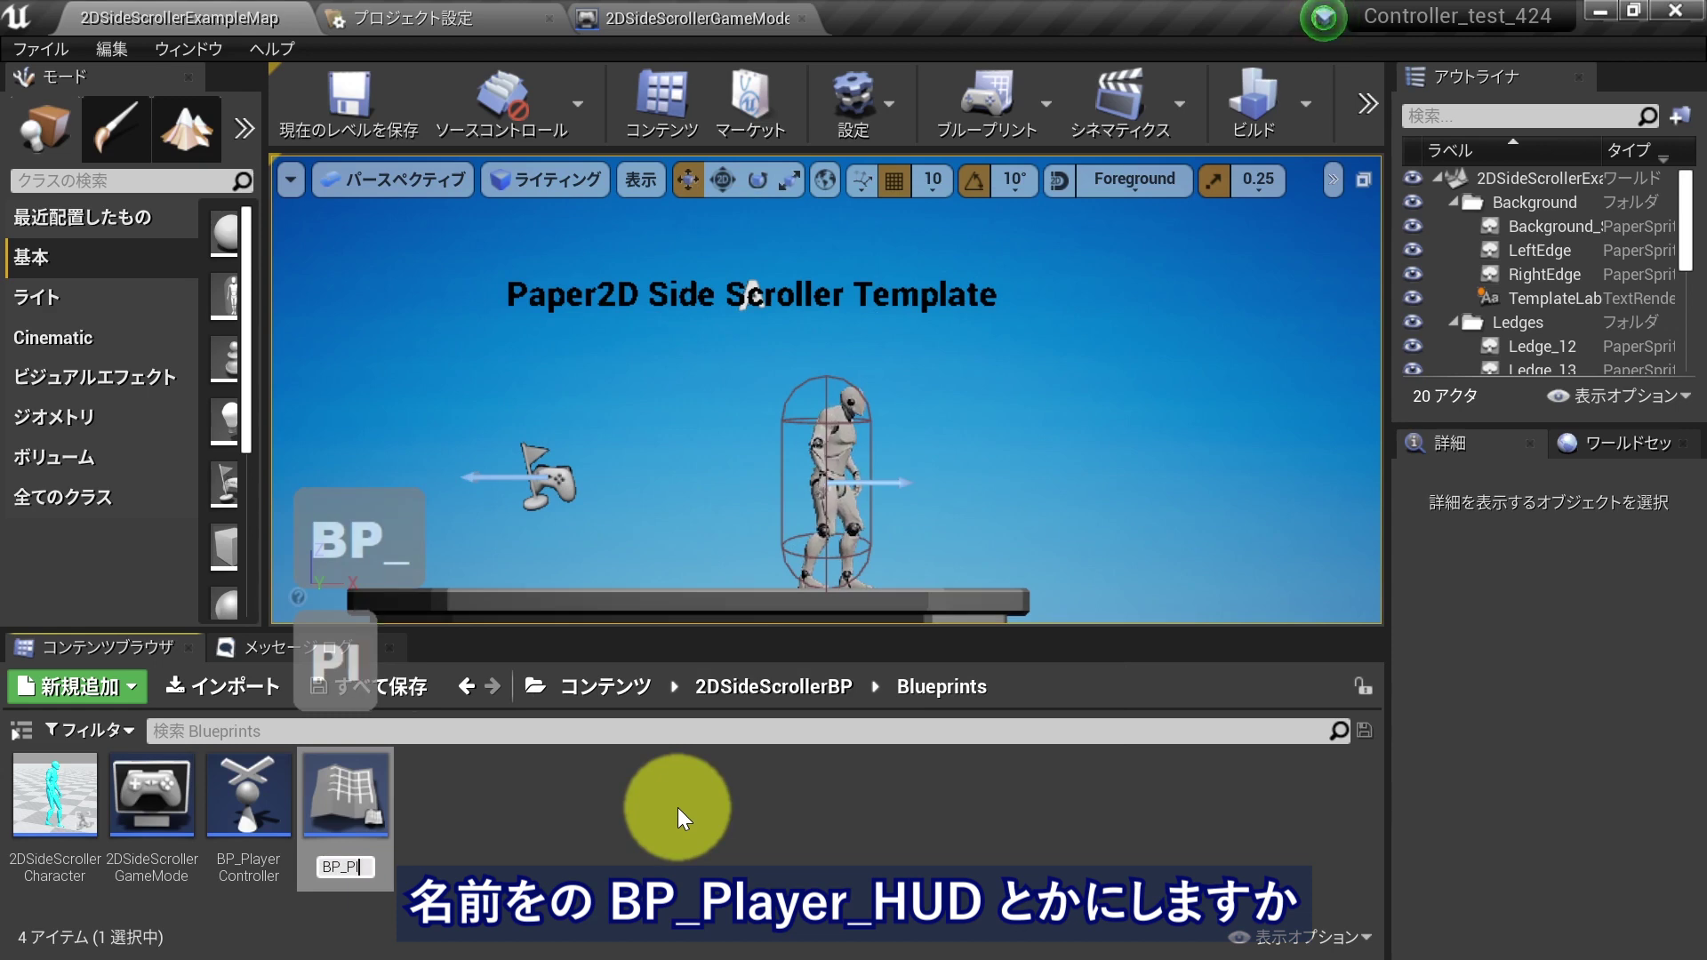
text(ayer_HUD)
key(Return)
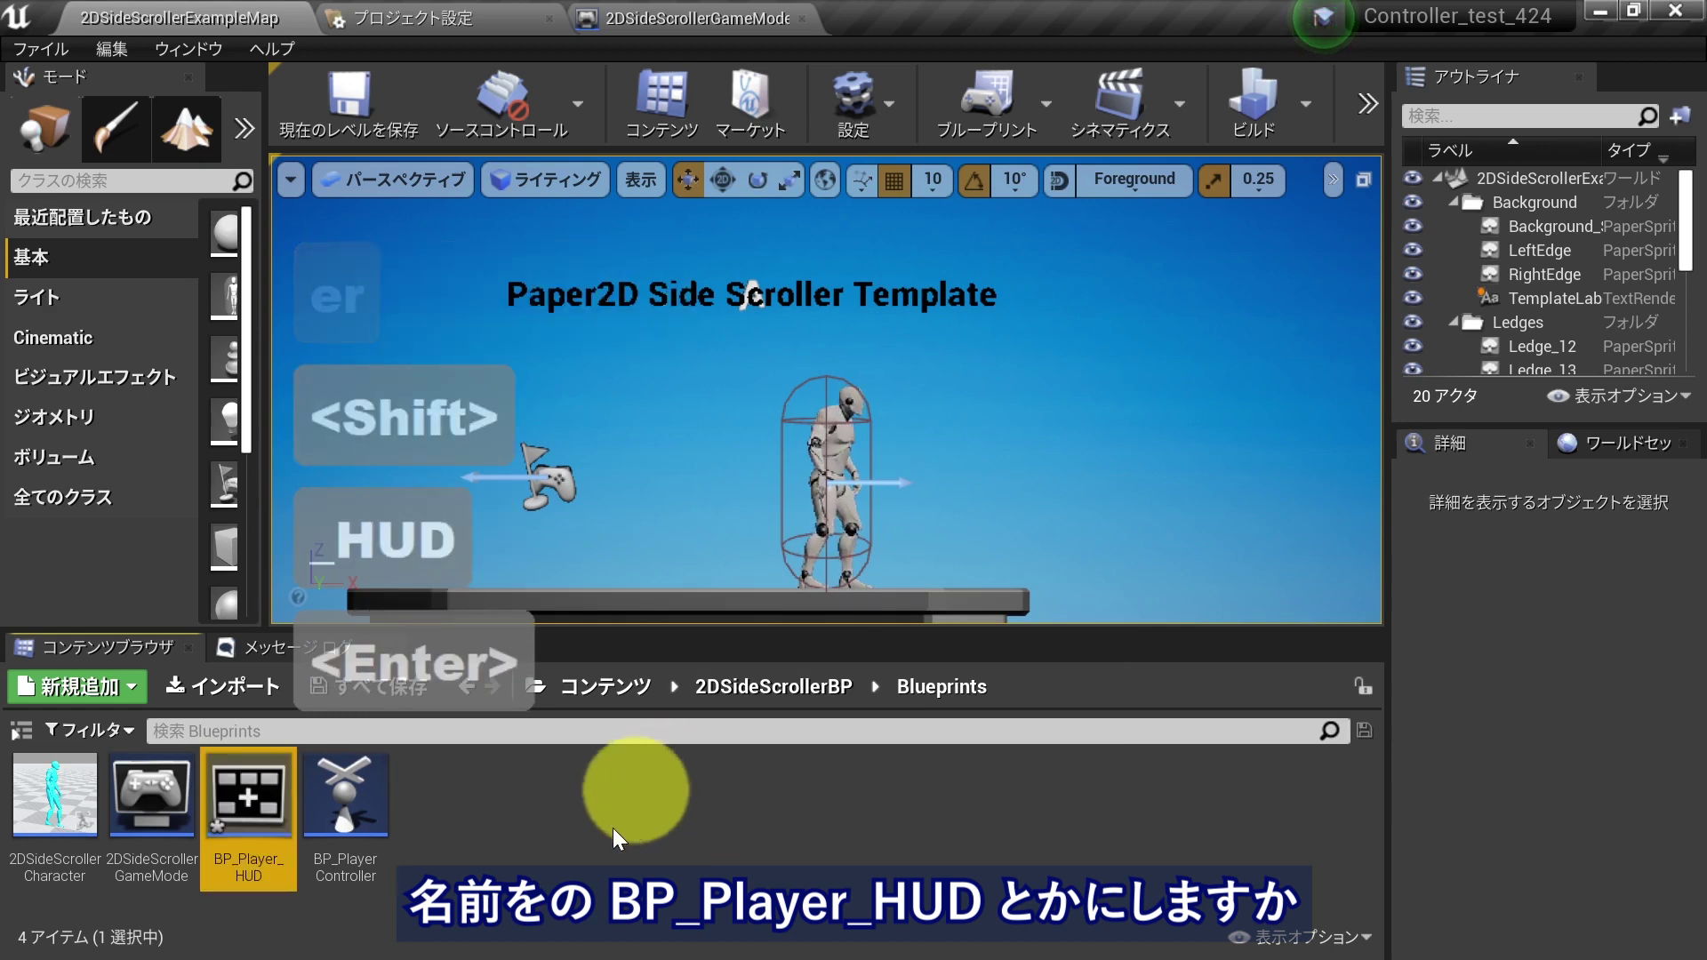
click(612, 828)
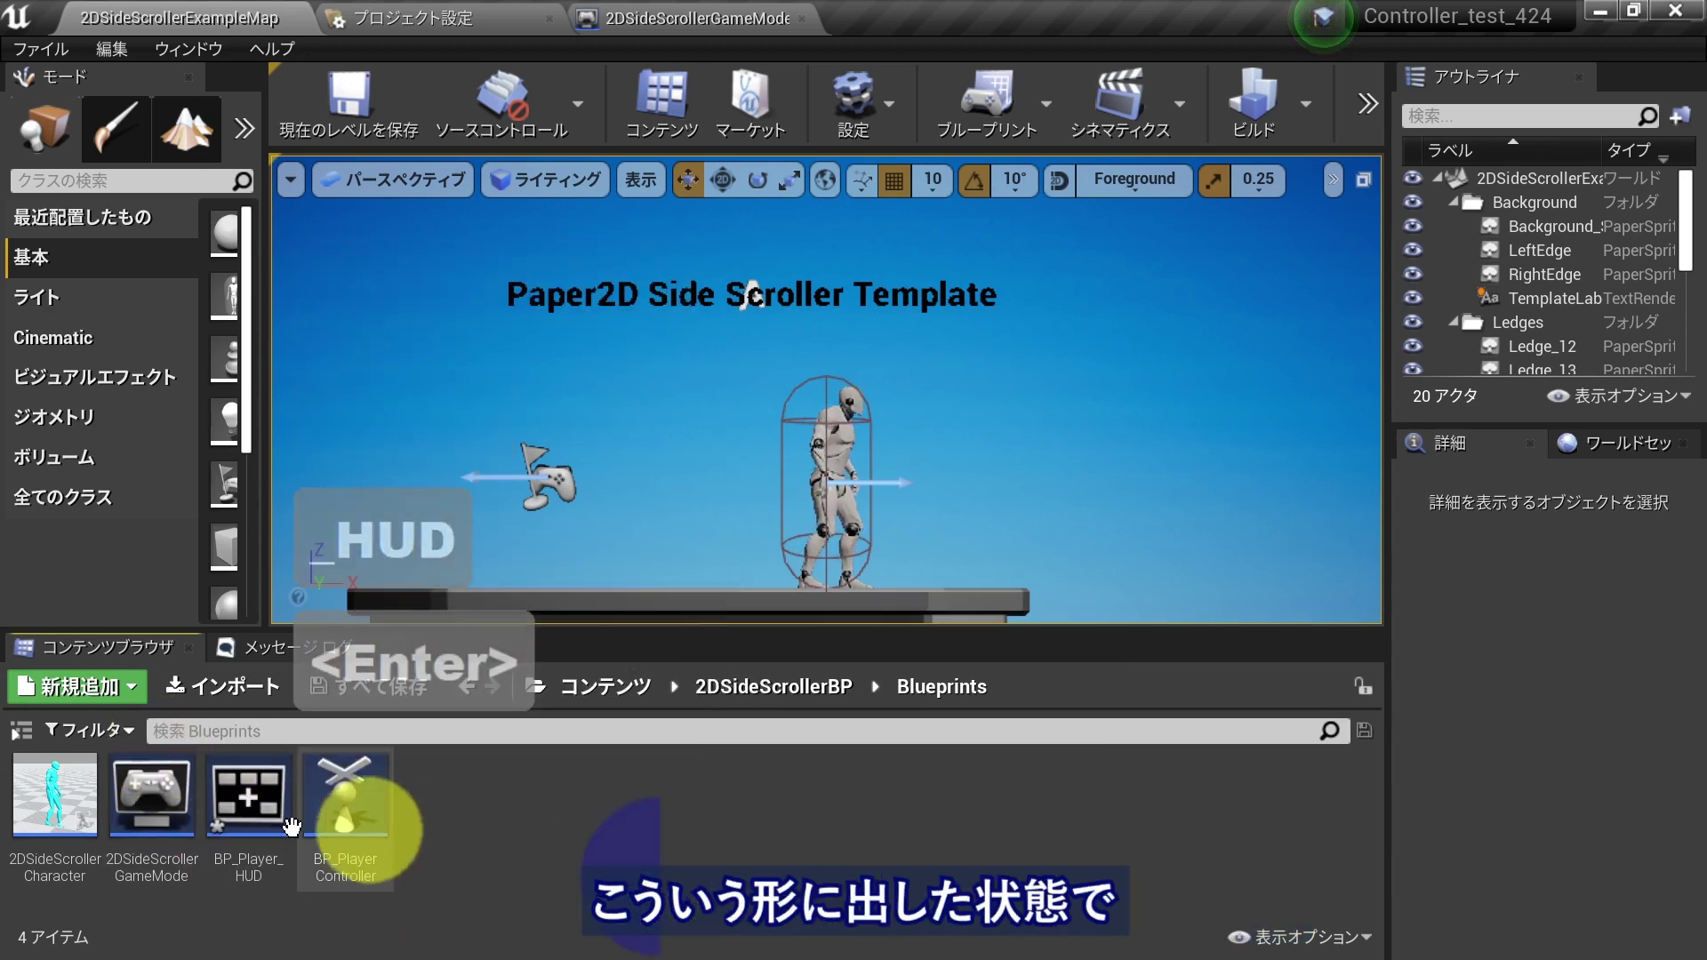
click(494, 827)
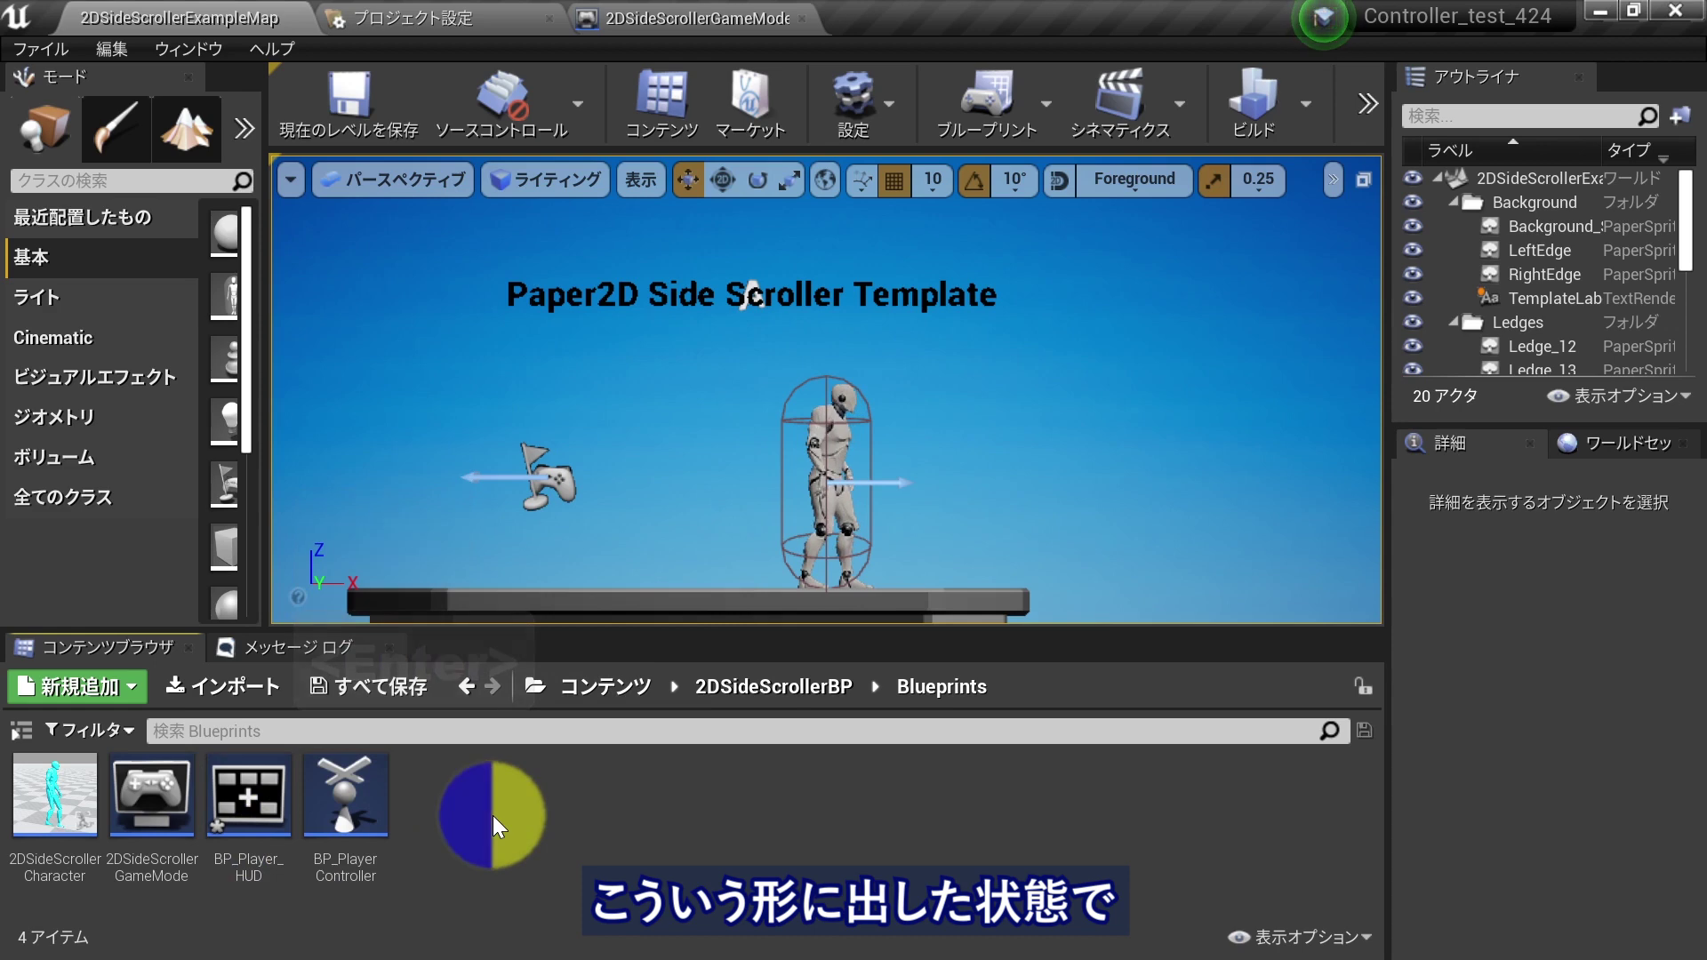
- Set the 2DSideScrollerGameMode's HUD Class to BP_Player_HUD
double_click(176, 798)
click(541, 500)
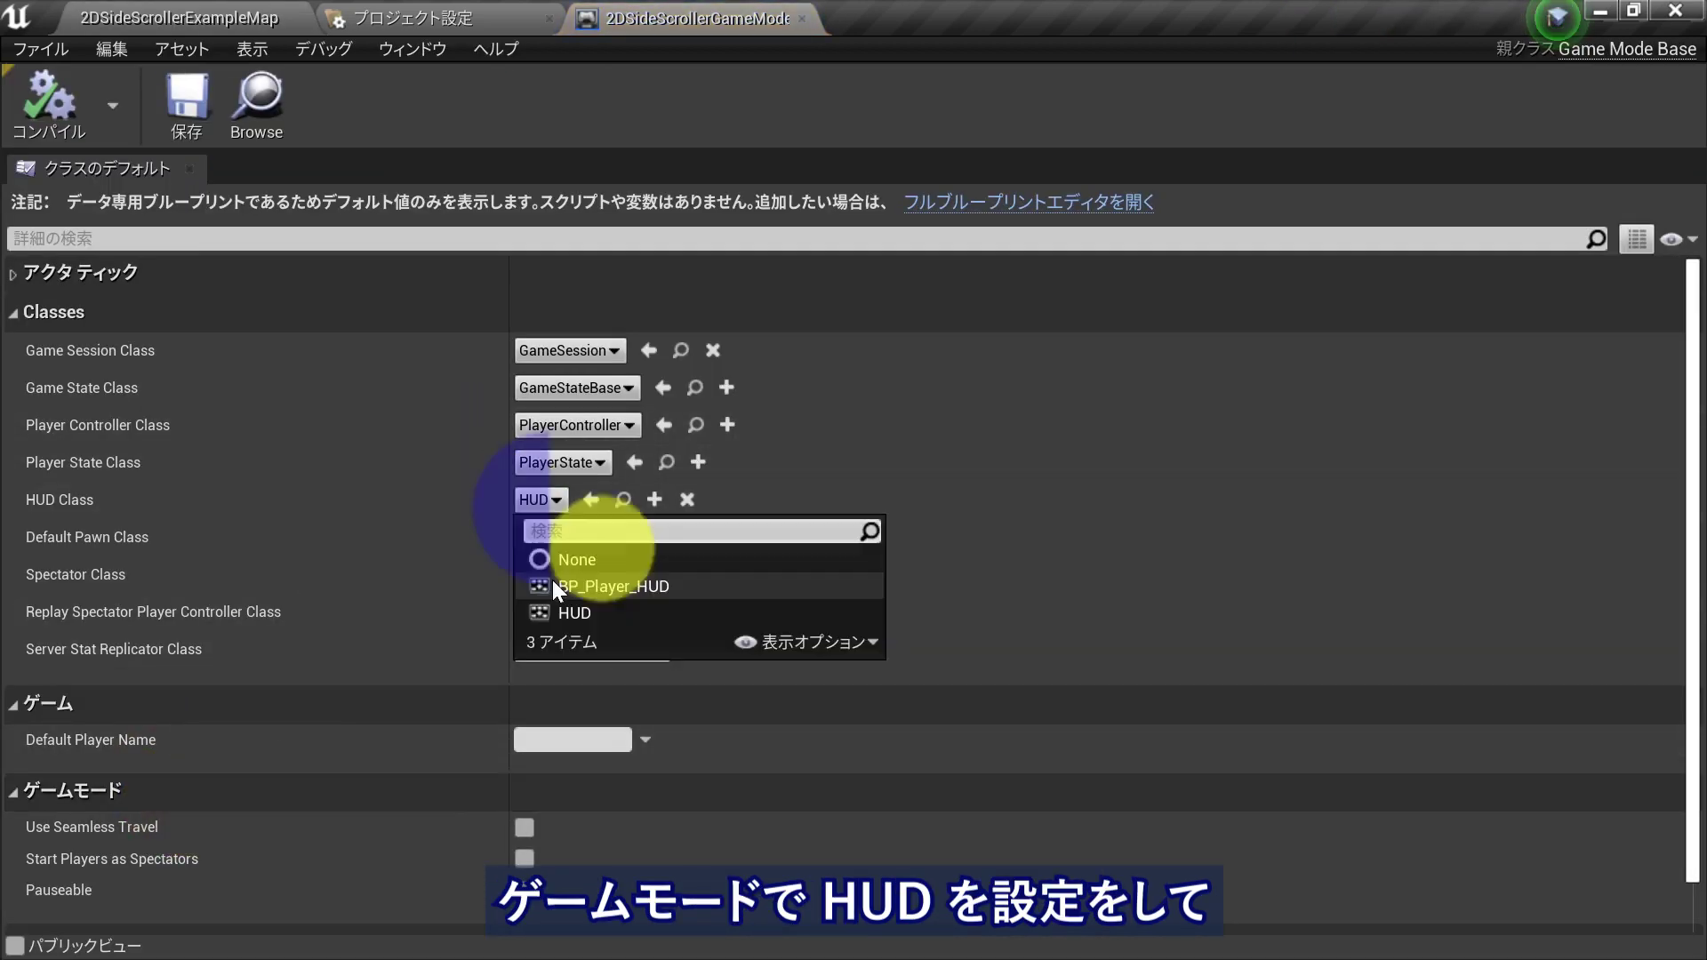
click(583, 592)
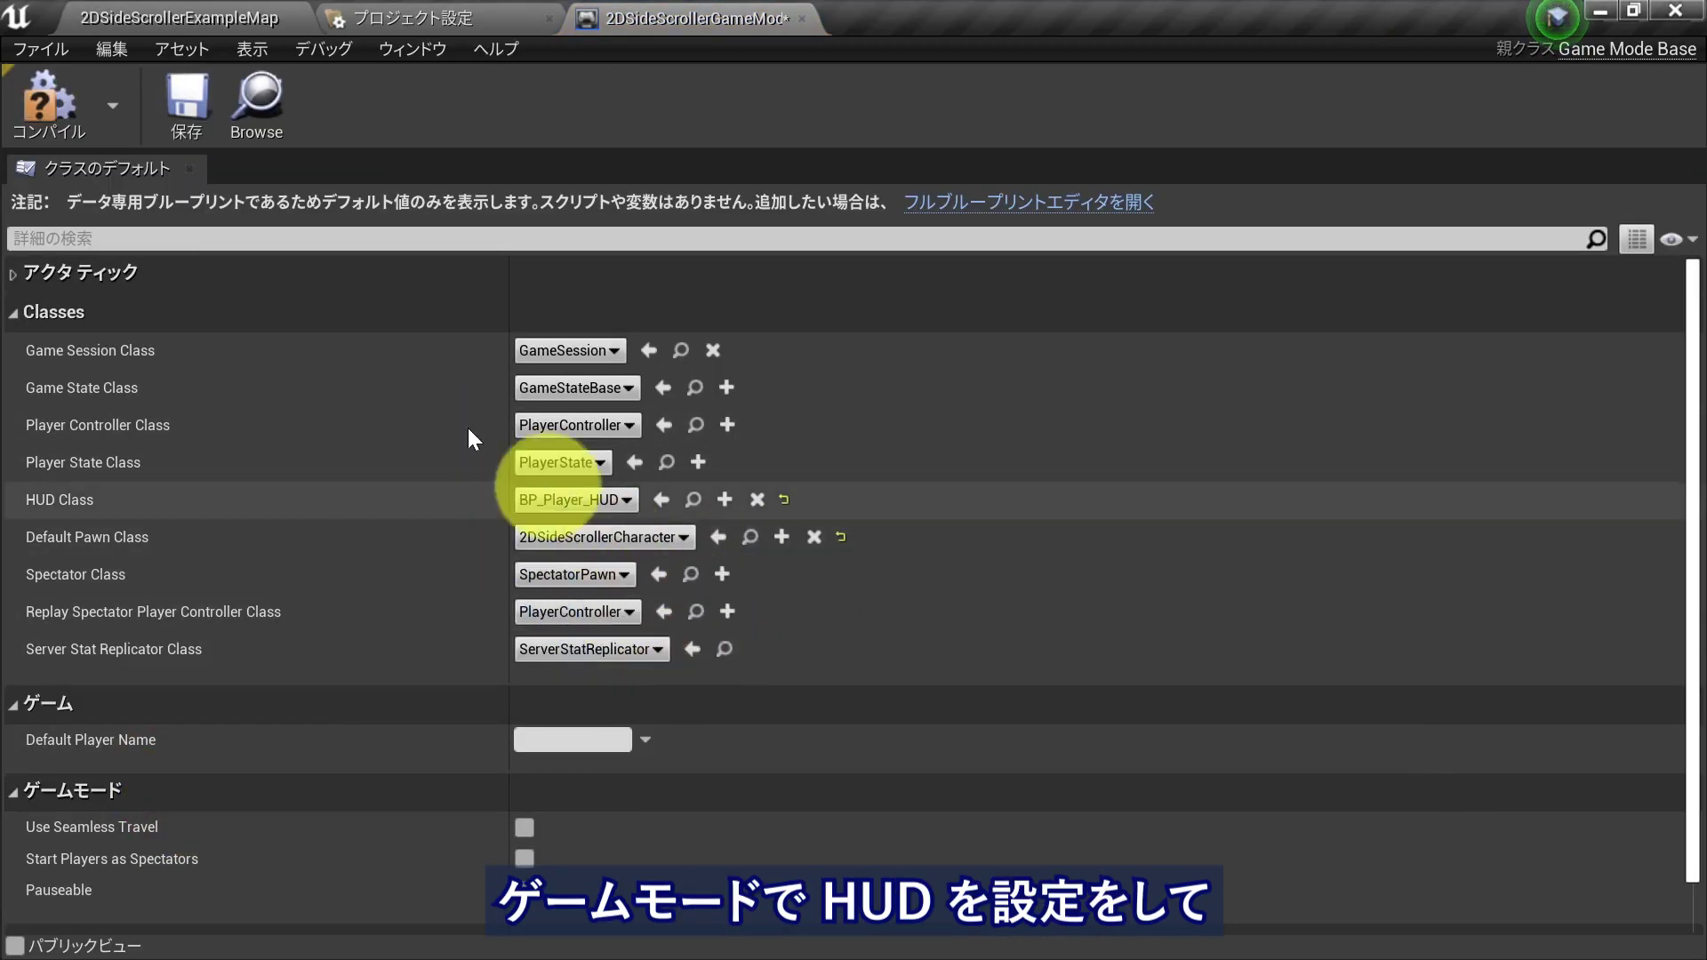
- Open the BP_Player_HUD blueprint's Event Graph from the level editor
click(178, 17)
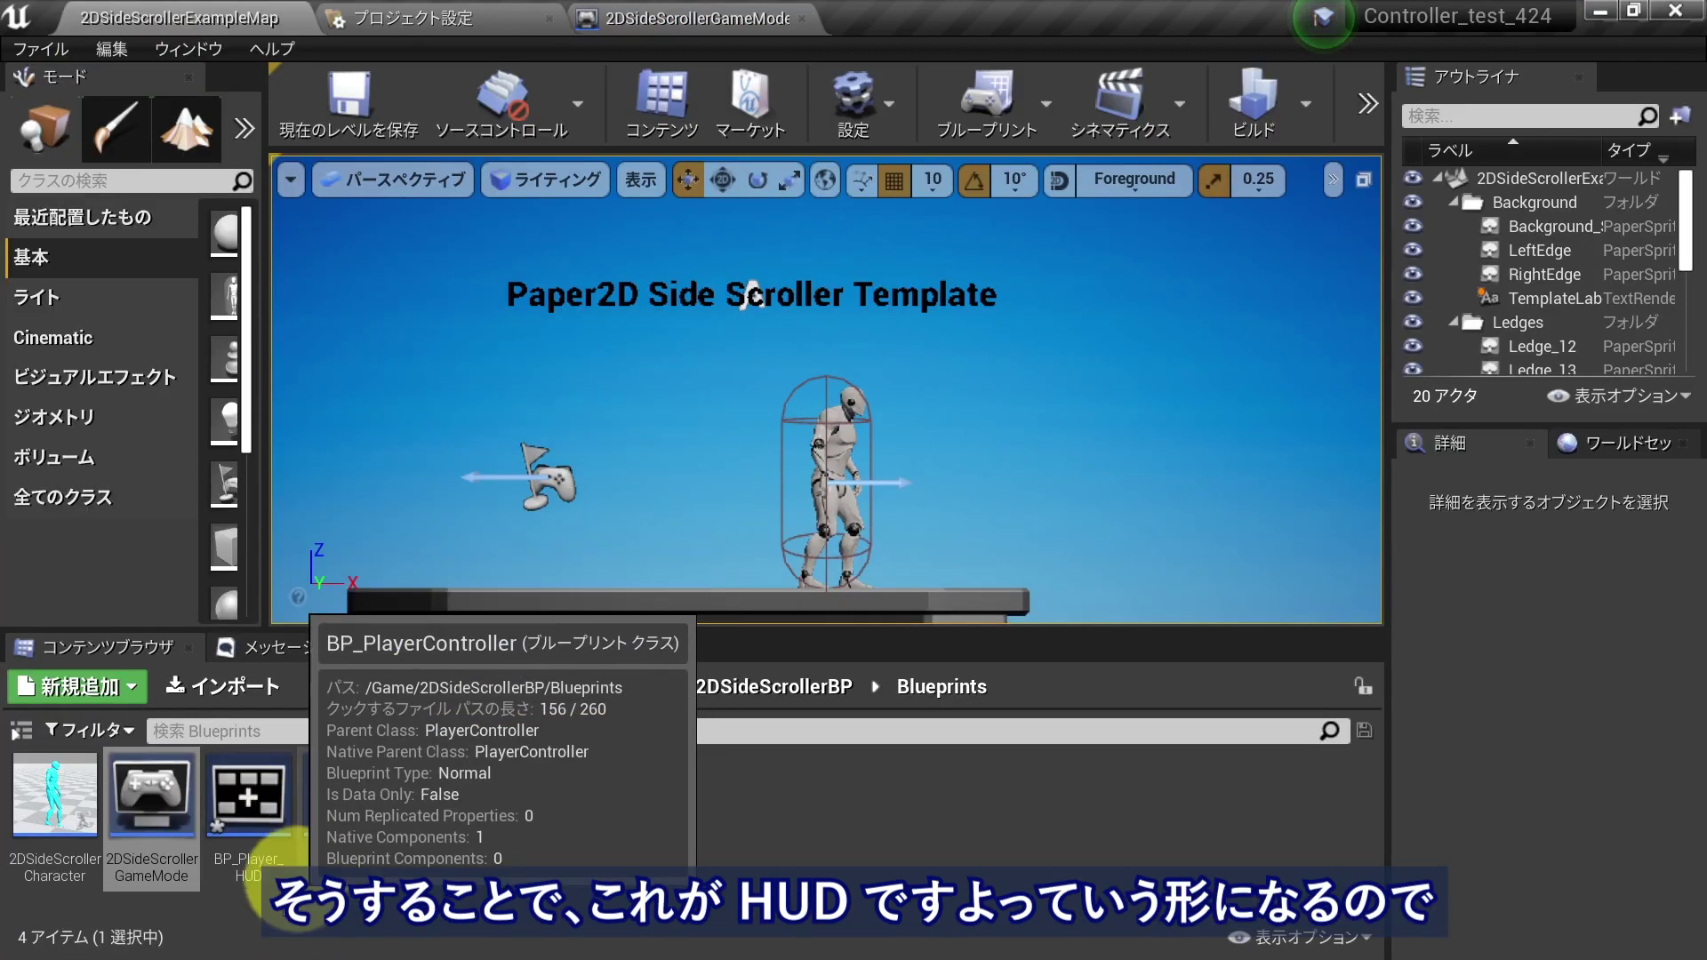
double_click(242, 800)
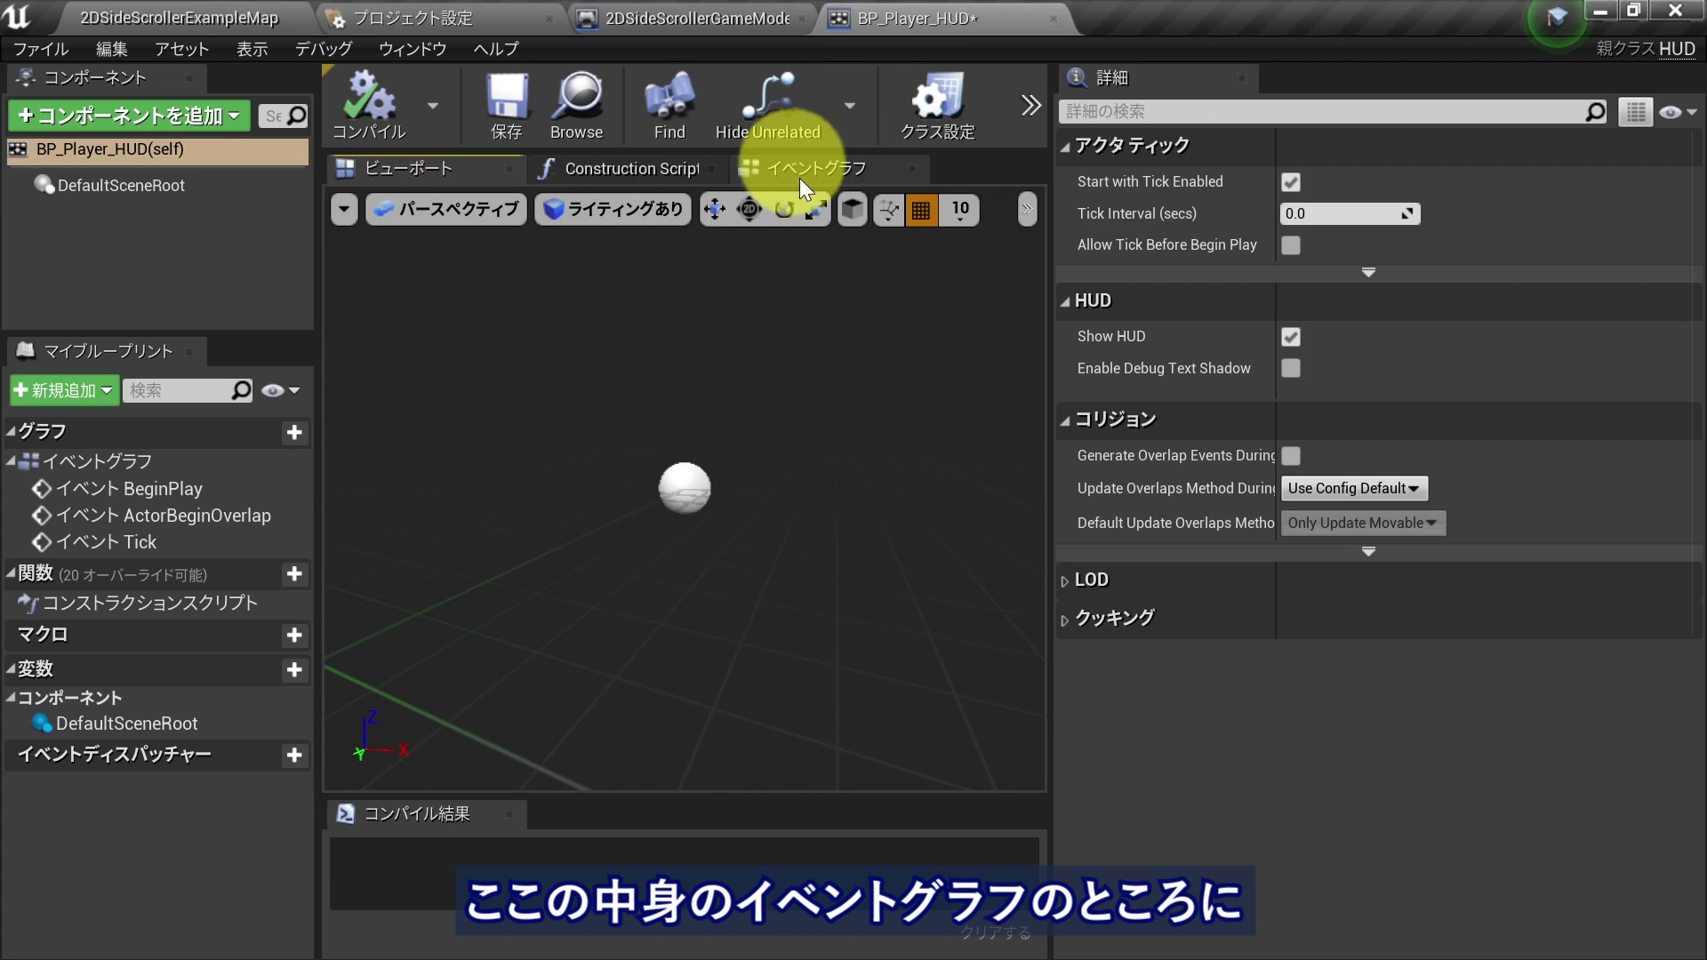
click(798, 175)
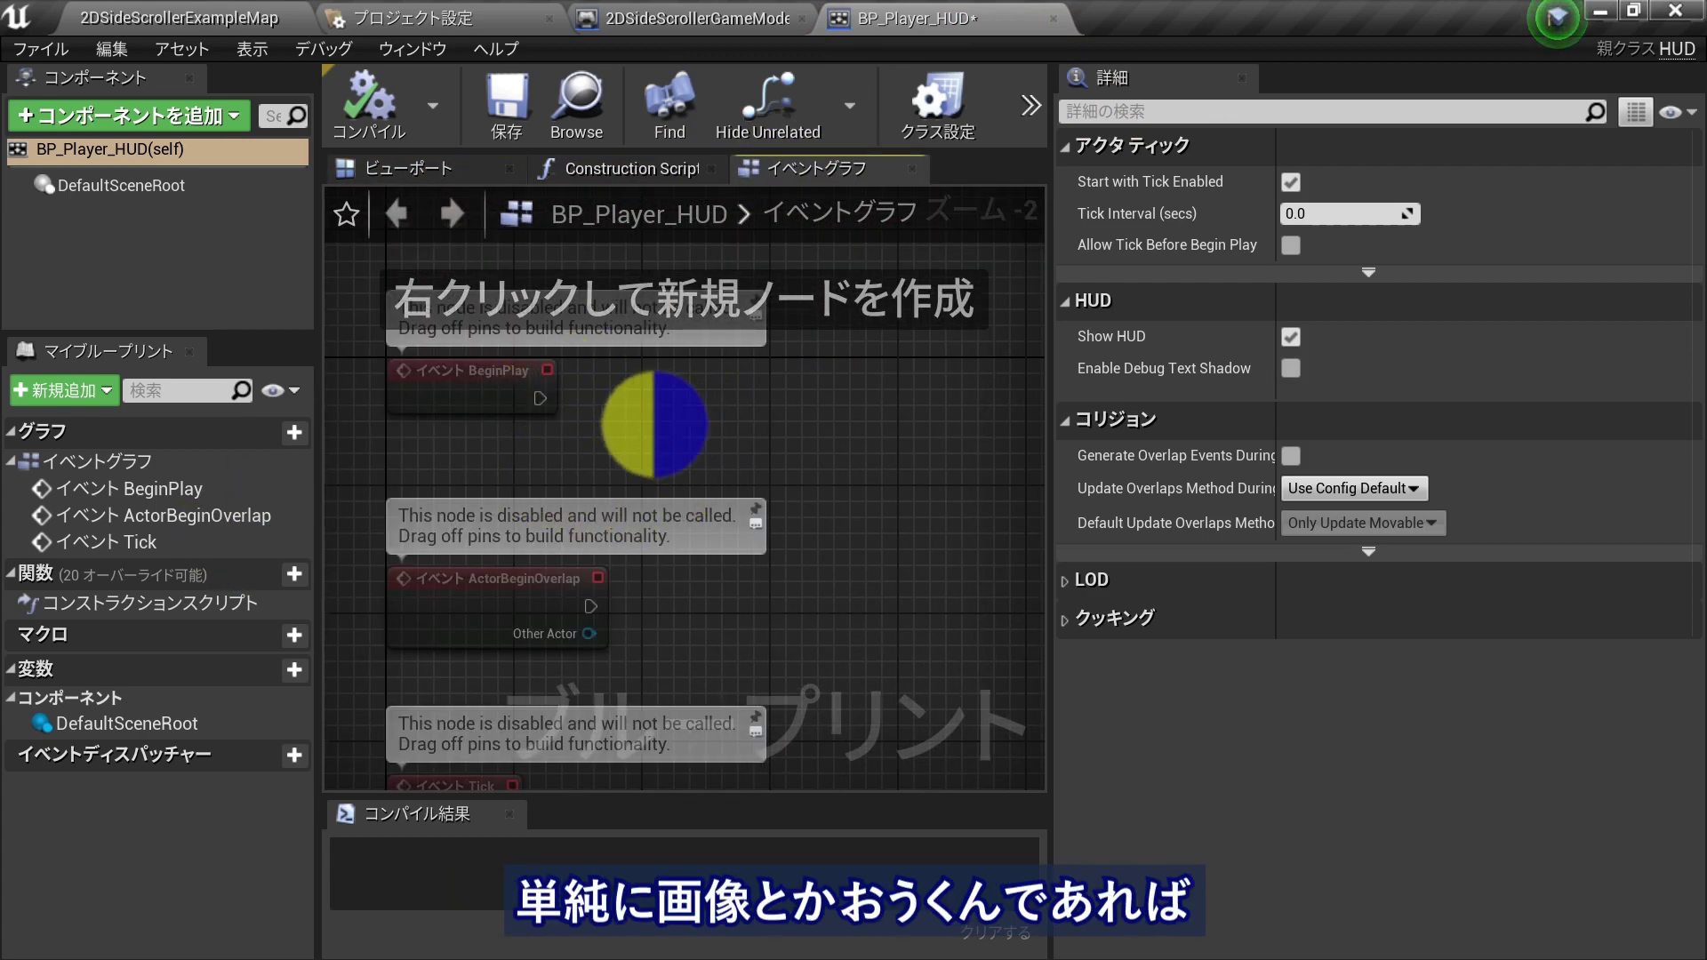
- Add a Draw Texture node to the BP_Player_HUD graph and place it centrally
right_click(655, 425)
text(texture)
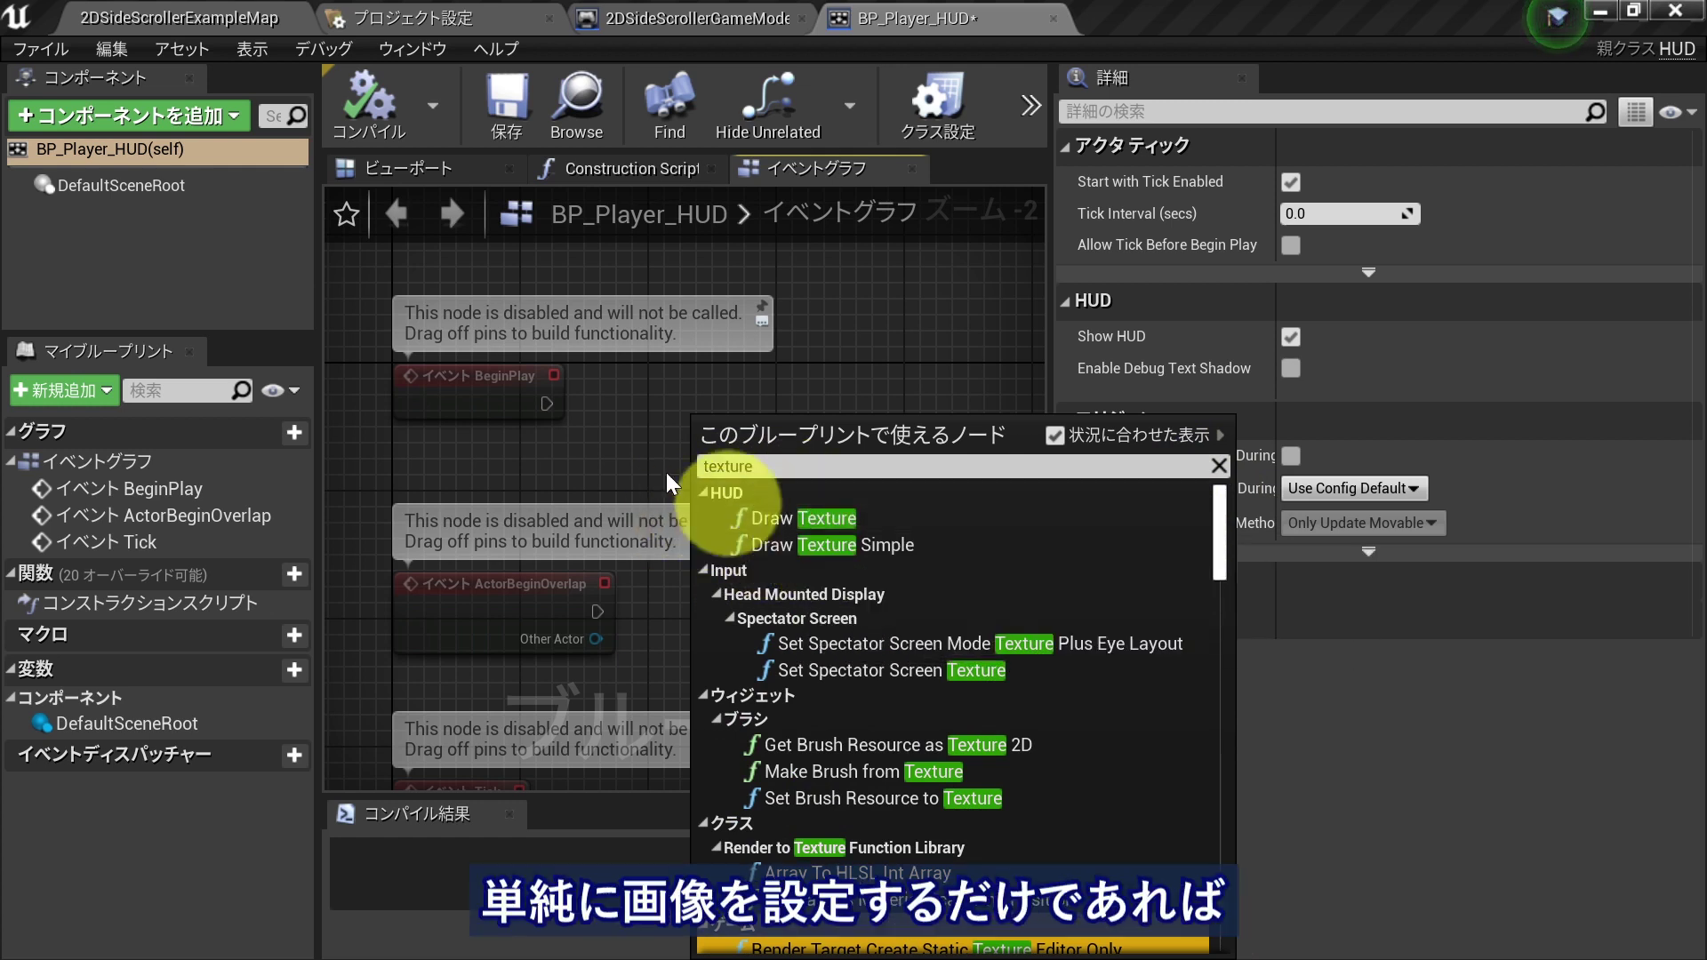
click(779, 519)
mouse_move(773, 555)
mouse_down()
mouse_move(775, 597)
mouse_move(807, 486)
mouse_up()
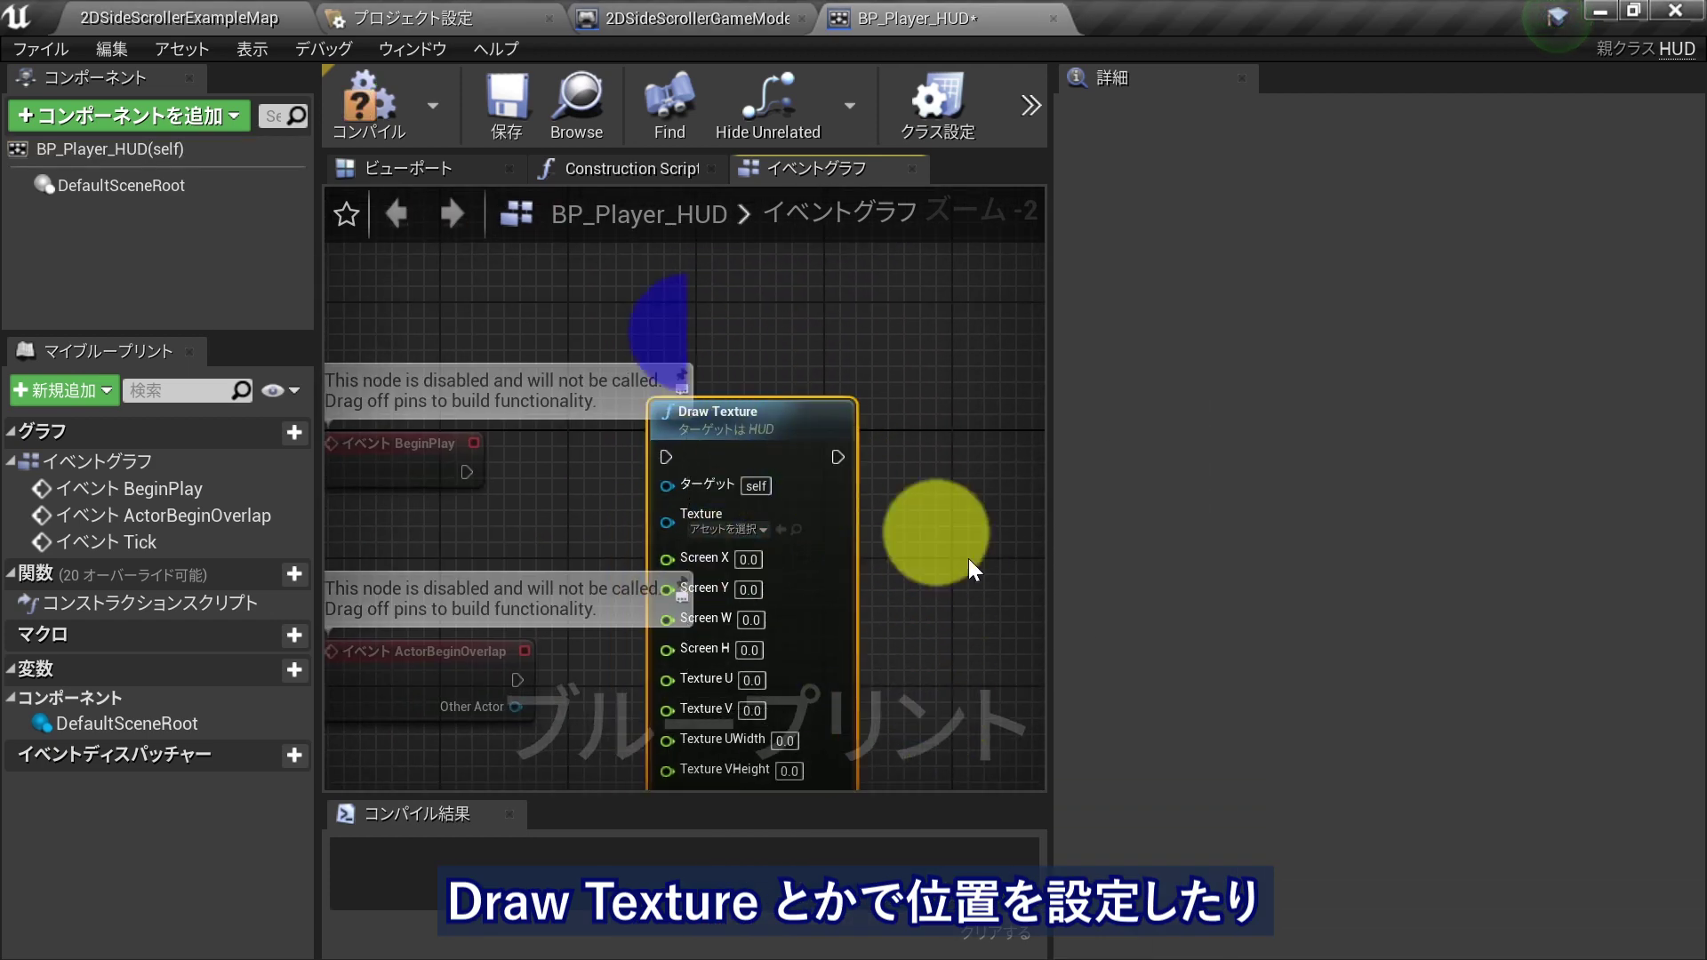
mouse_move(894, 466)
right_down()
mouse_move(569, 473)
mouse_move(760, 462)
right_up()
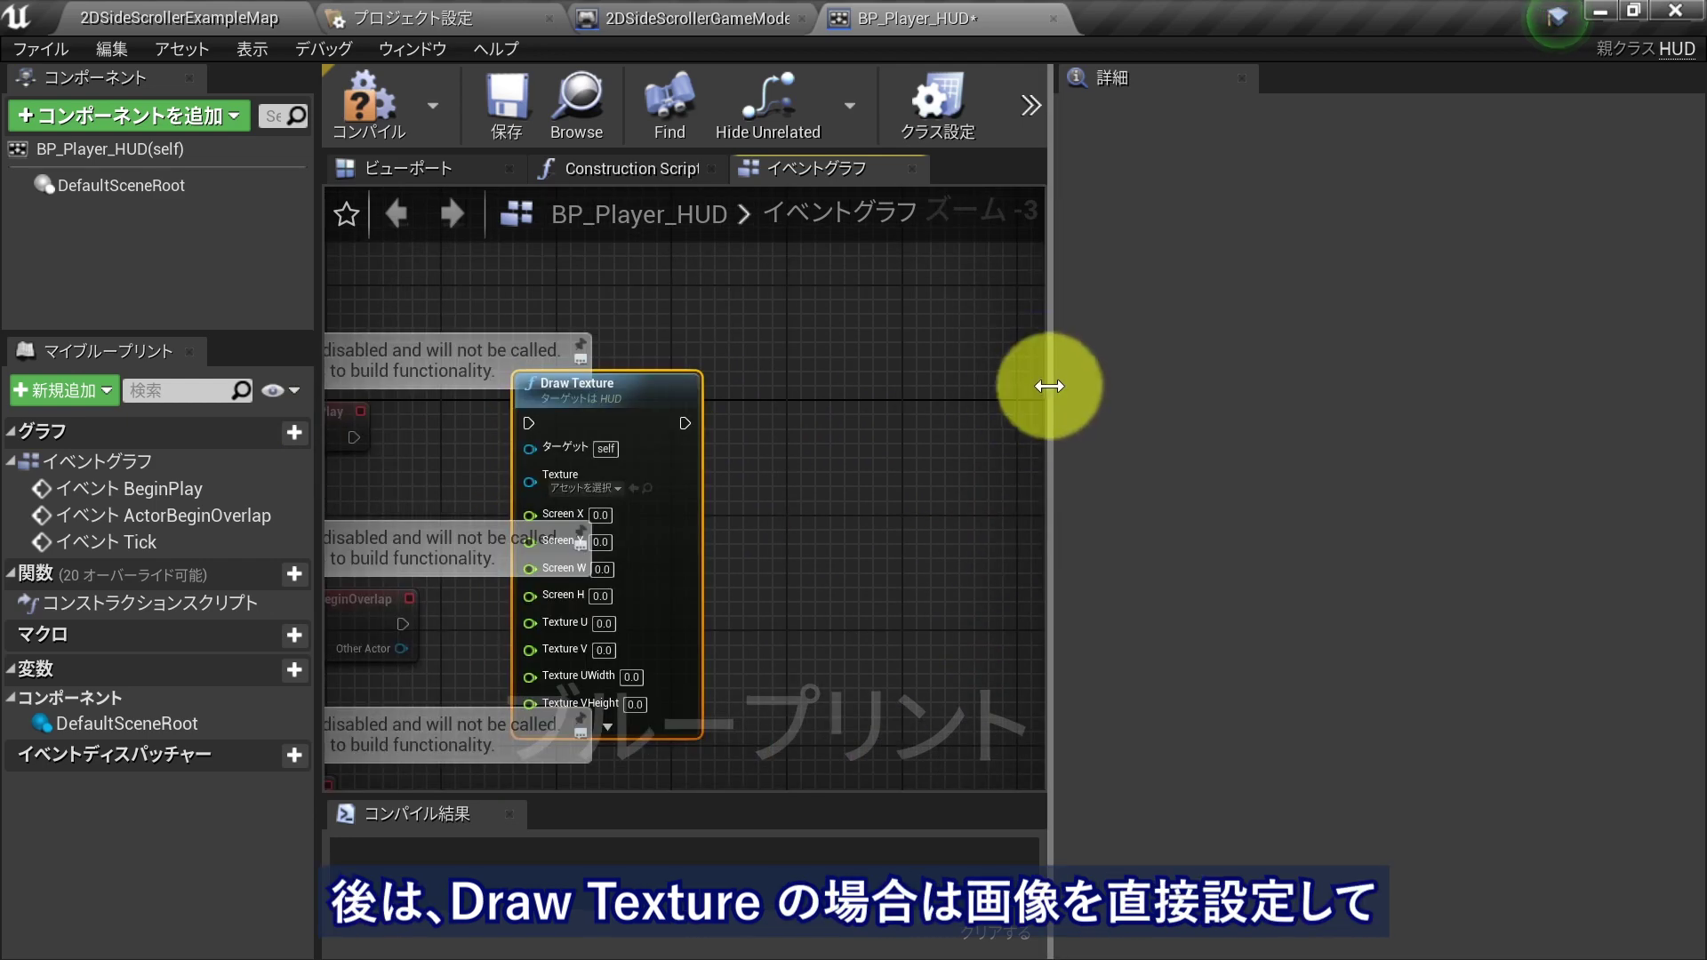
drag(1047, 380, 1340, 388)
scroll(1156, 444, down, 1)
scroll(847, 533, up, 1)
right_drag(847, 534, 1078, 491)
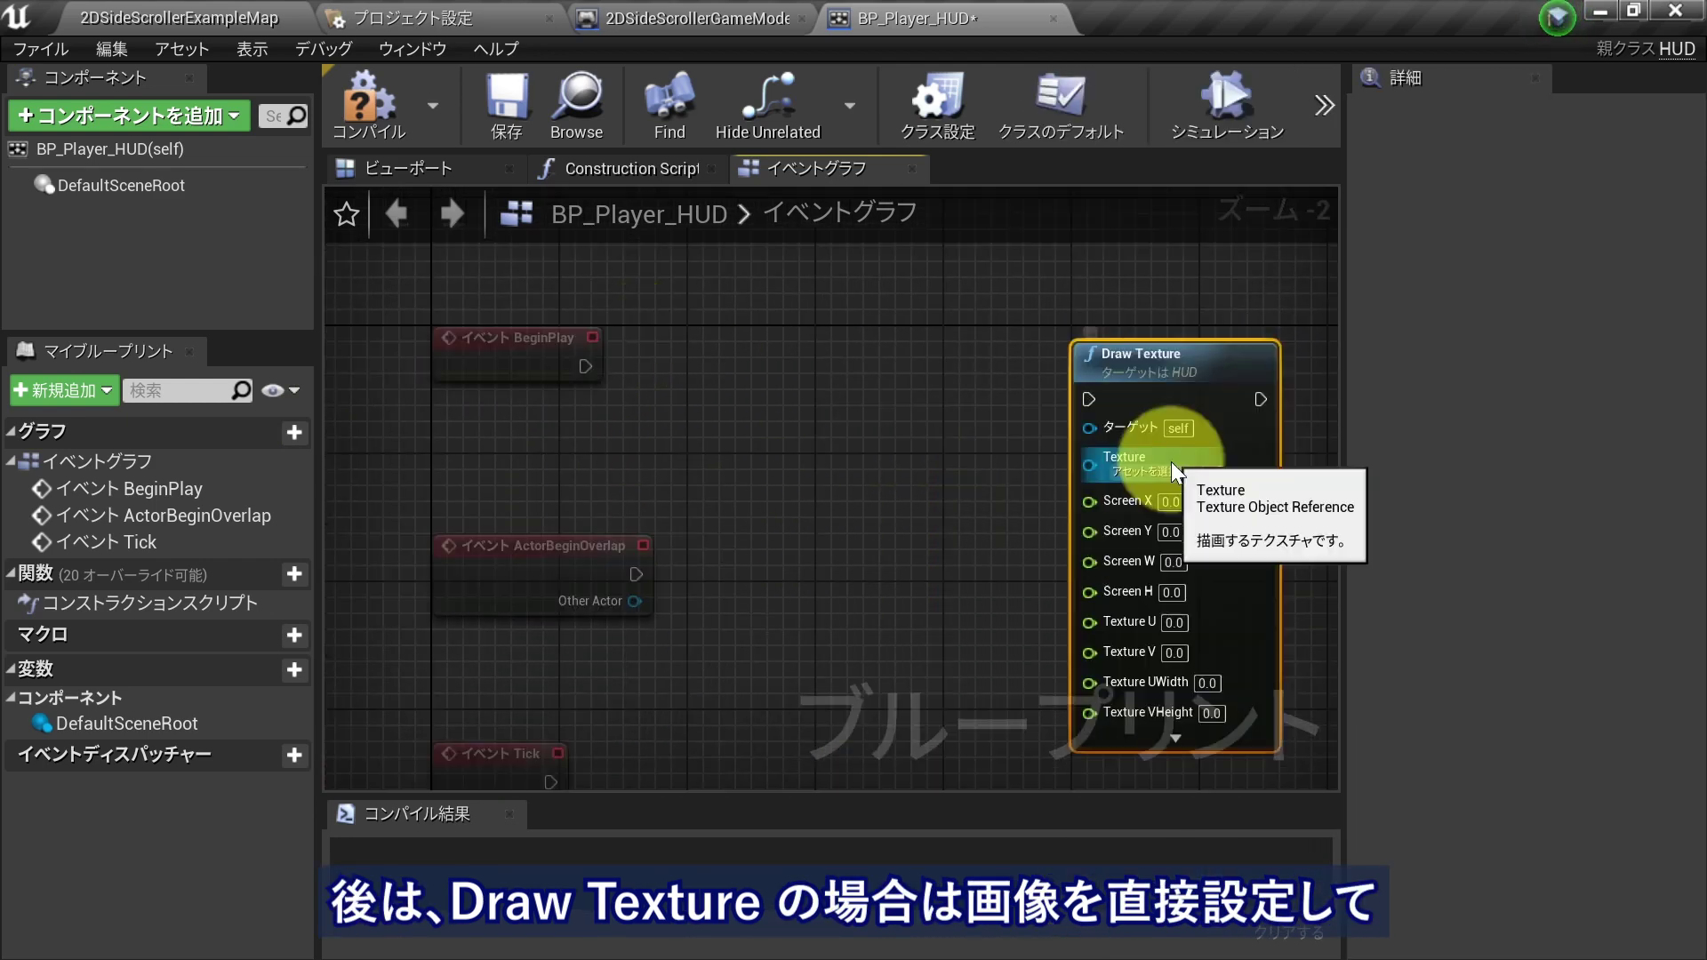
click(1165, 471)
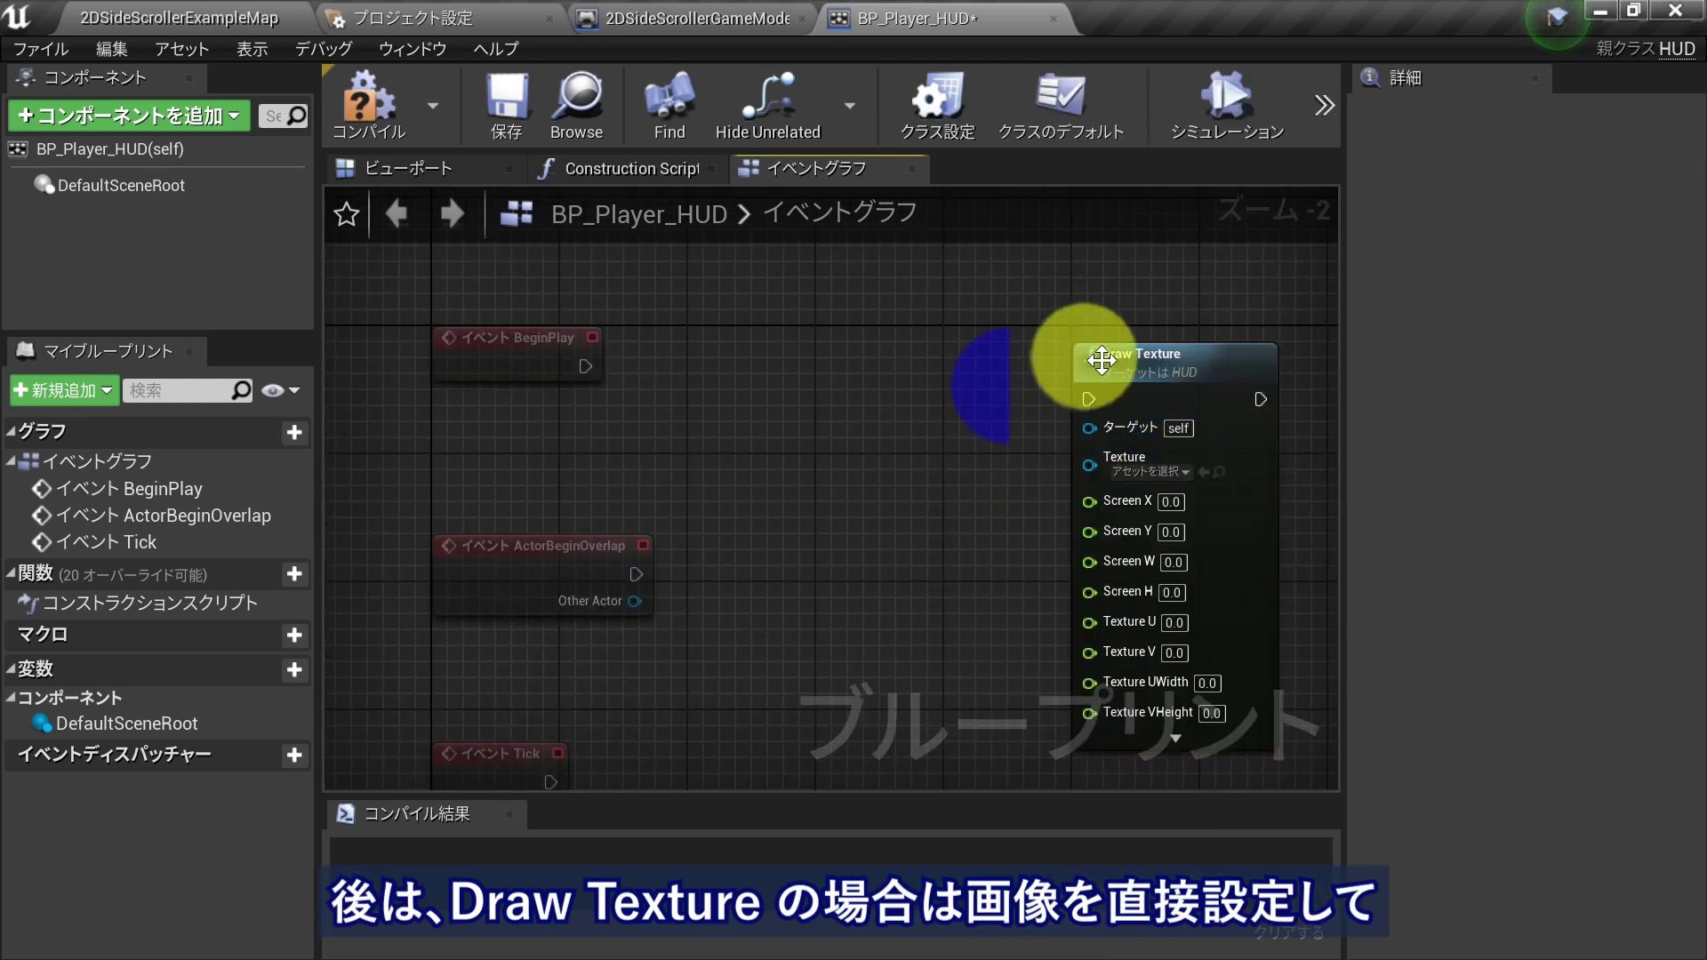
right_drag(1010, 386, 644, 356)
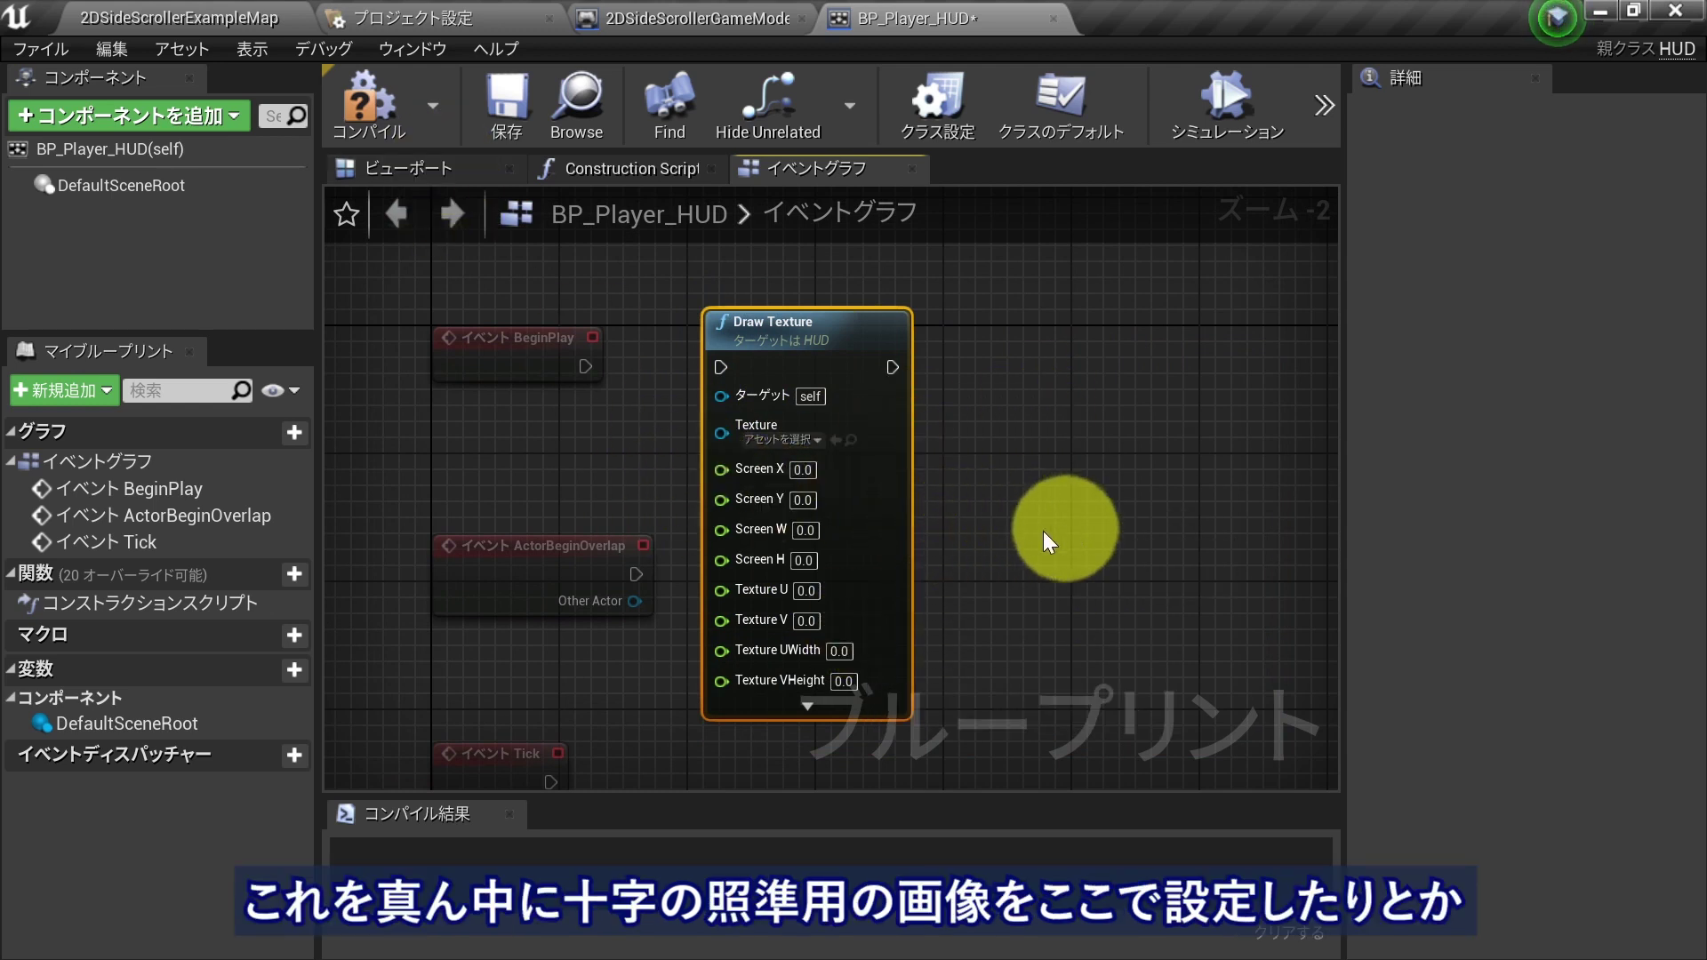
- Set the Draw Texture node's Texture input to 2DBackgroundTile
click(779, 440)
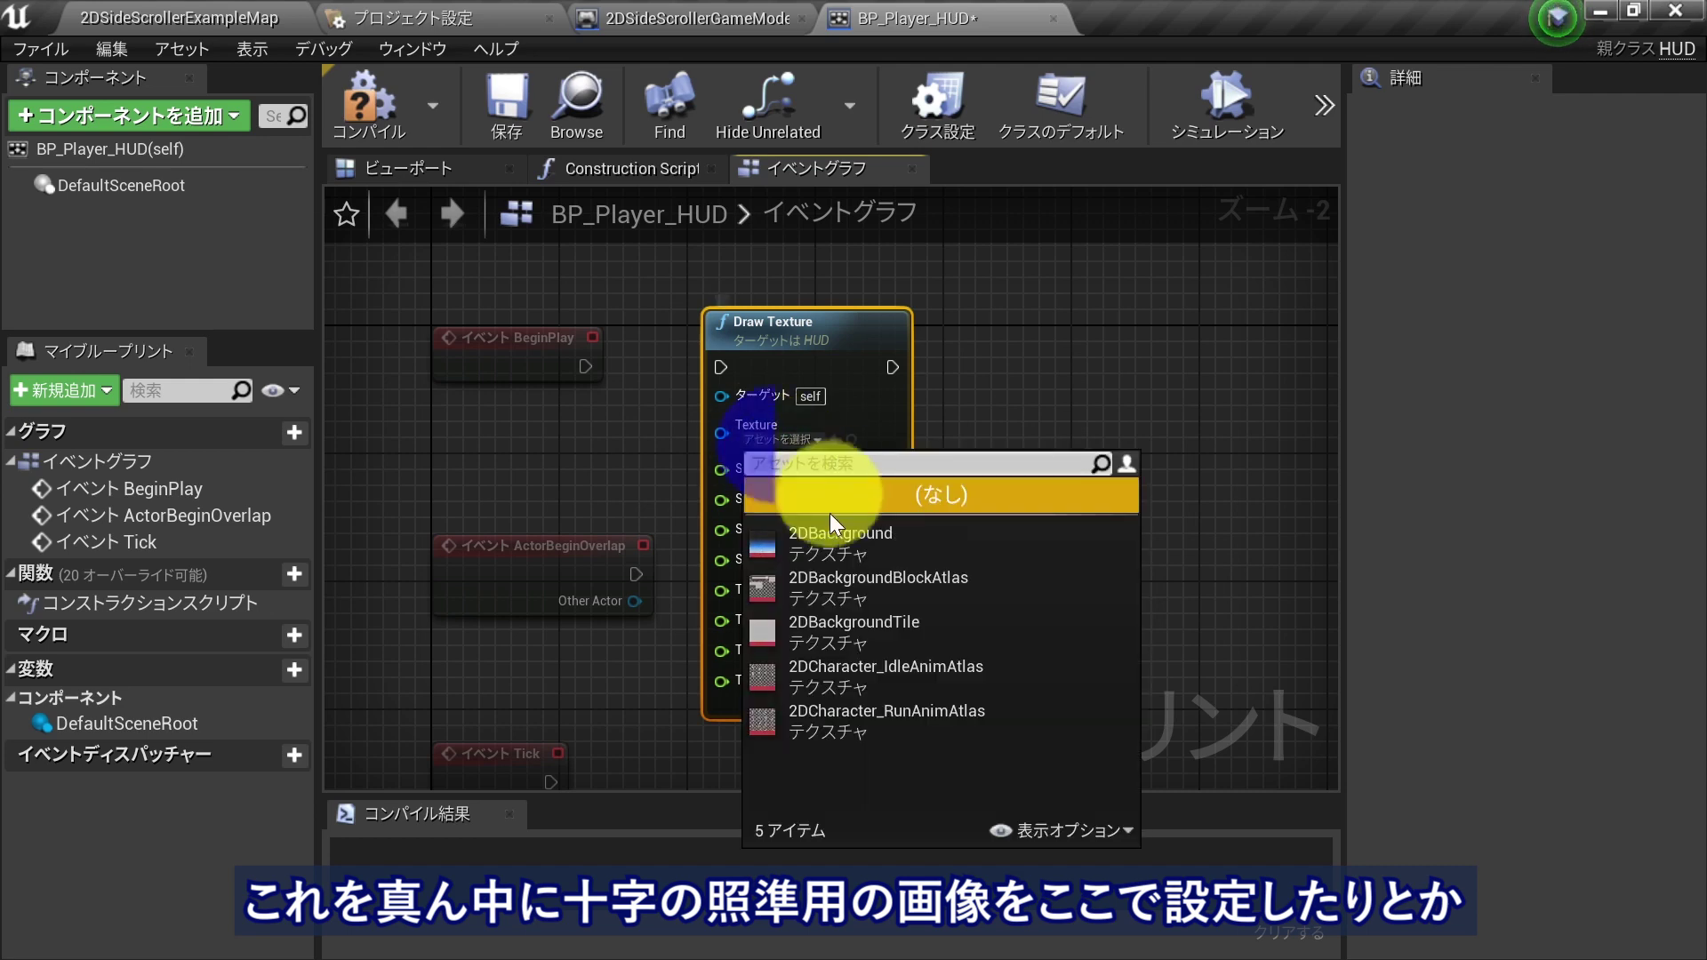
click(888, 642)
mouse_move(1036, 381)
right_down()
mouse_move(1572, 489)
mouse_move(762, 437)
mouse_move(1411, 441)
mouse_move(1417, 400)
right_up()
scroll(541, 480, up, 1)
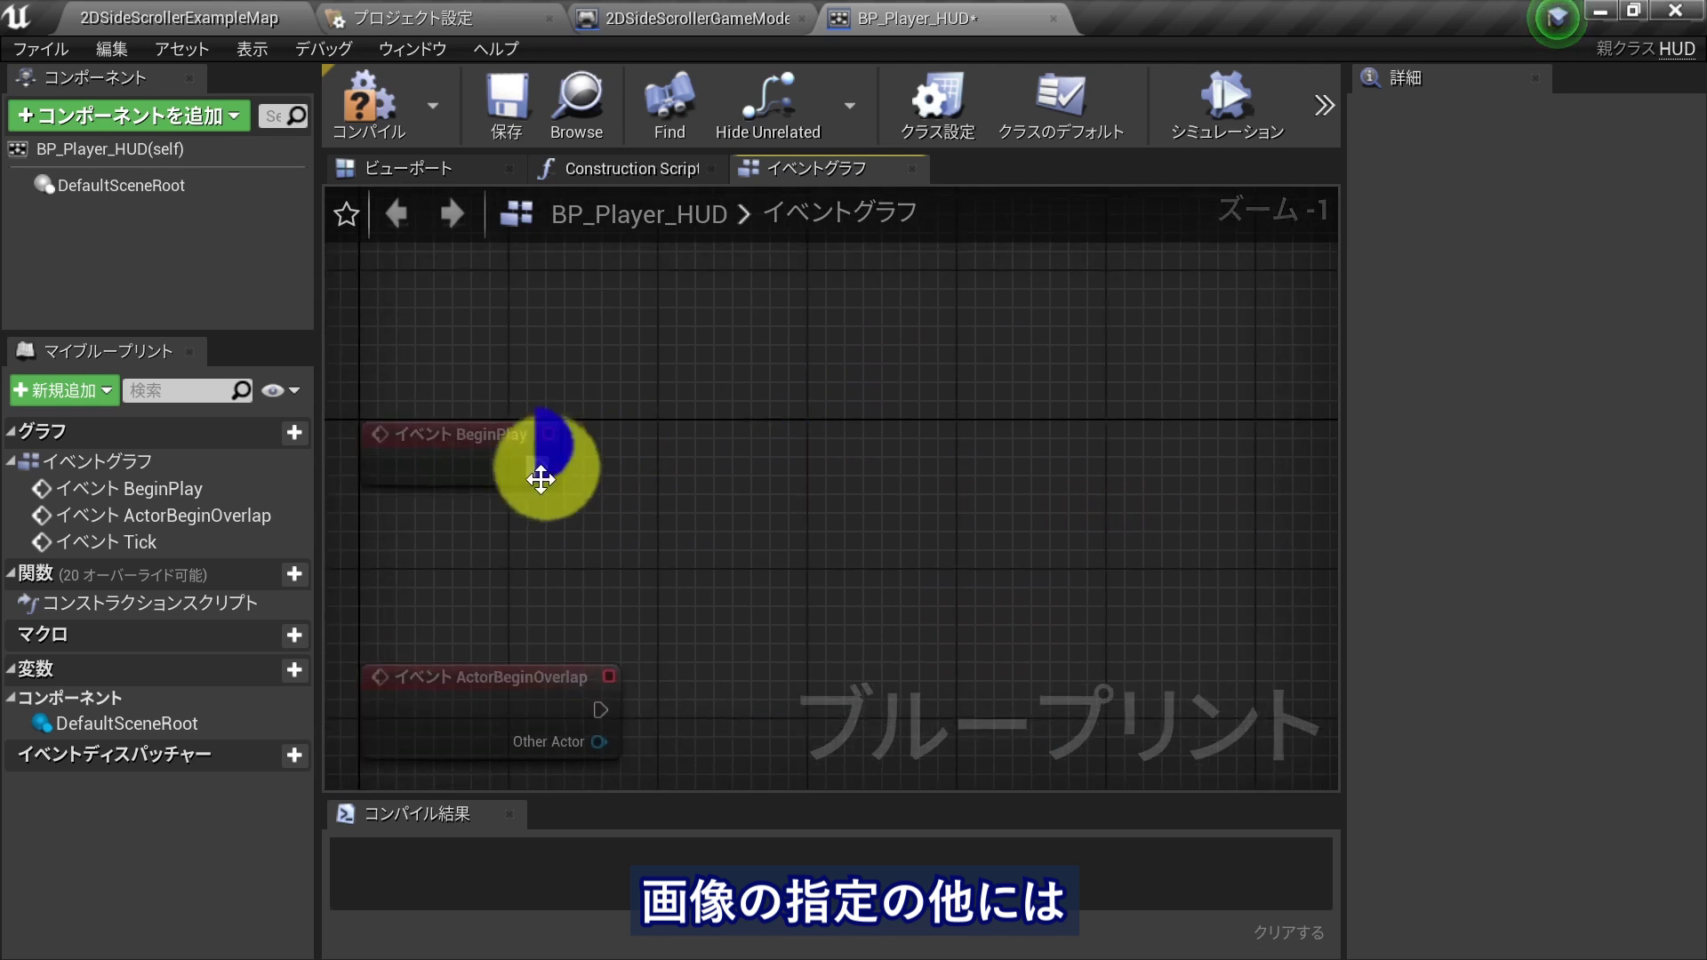
drag(541, 480, 631, 464)
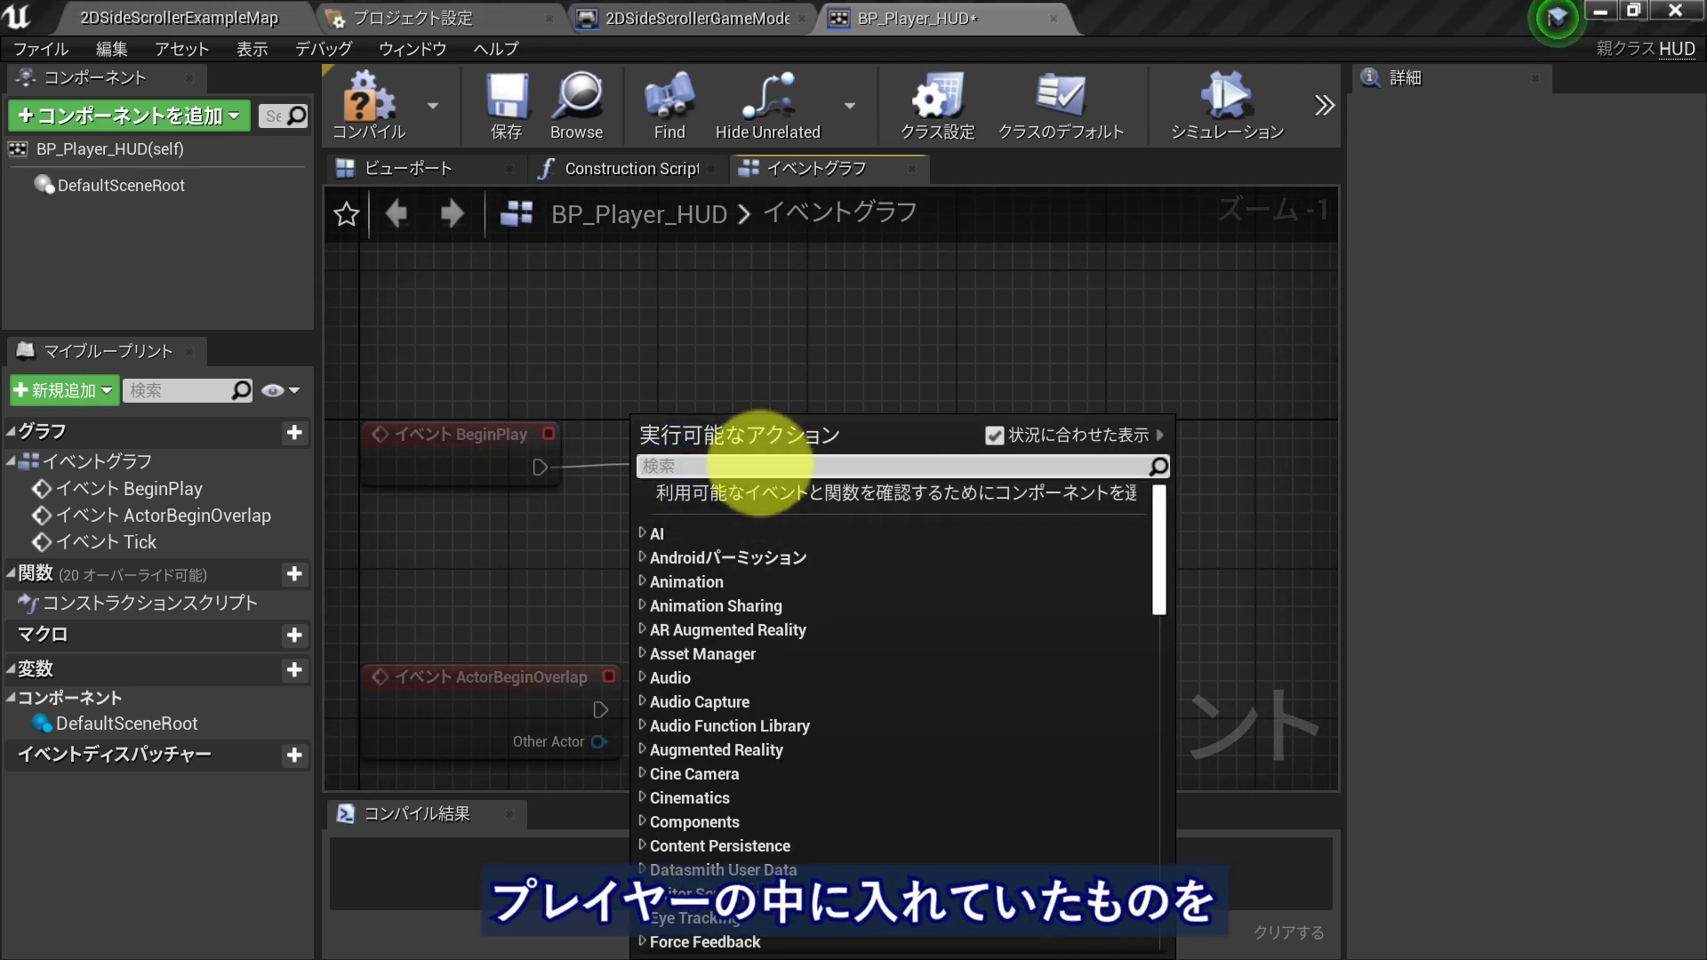
- Add a Create Widget node after BeginPlay with its Class set to Animation Sample UI
text(create )
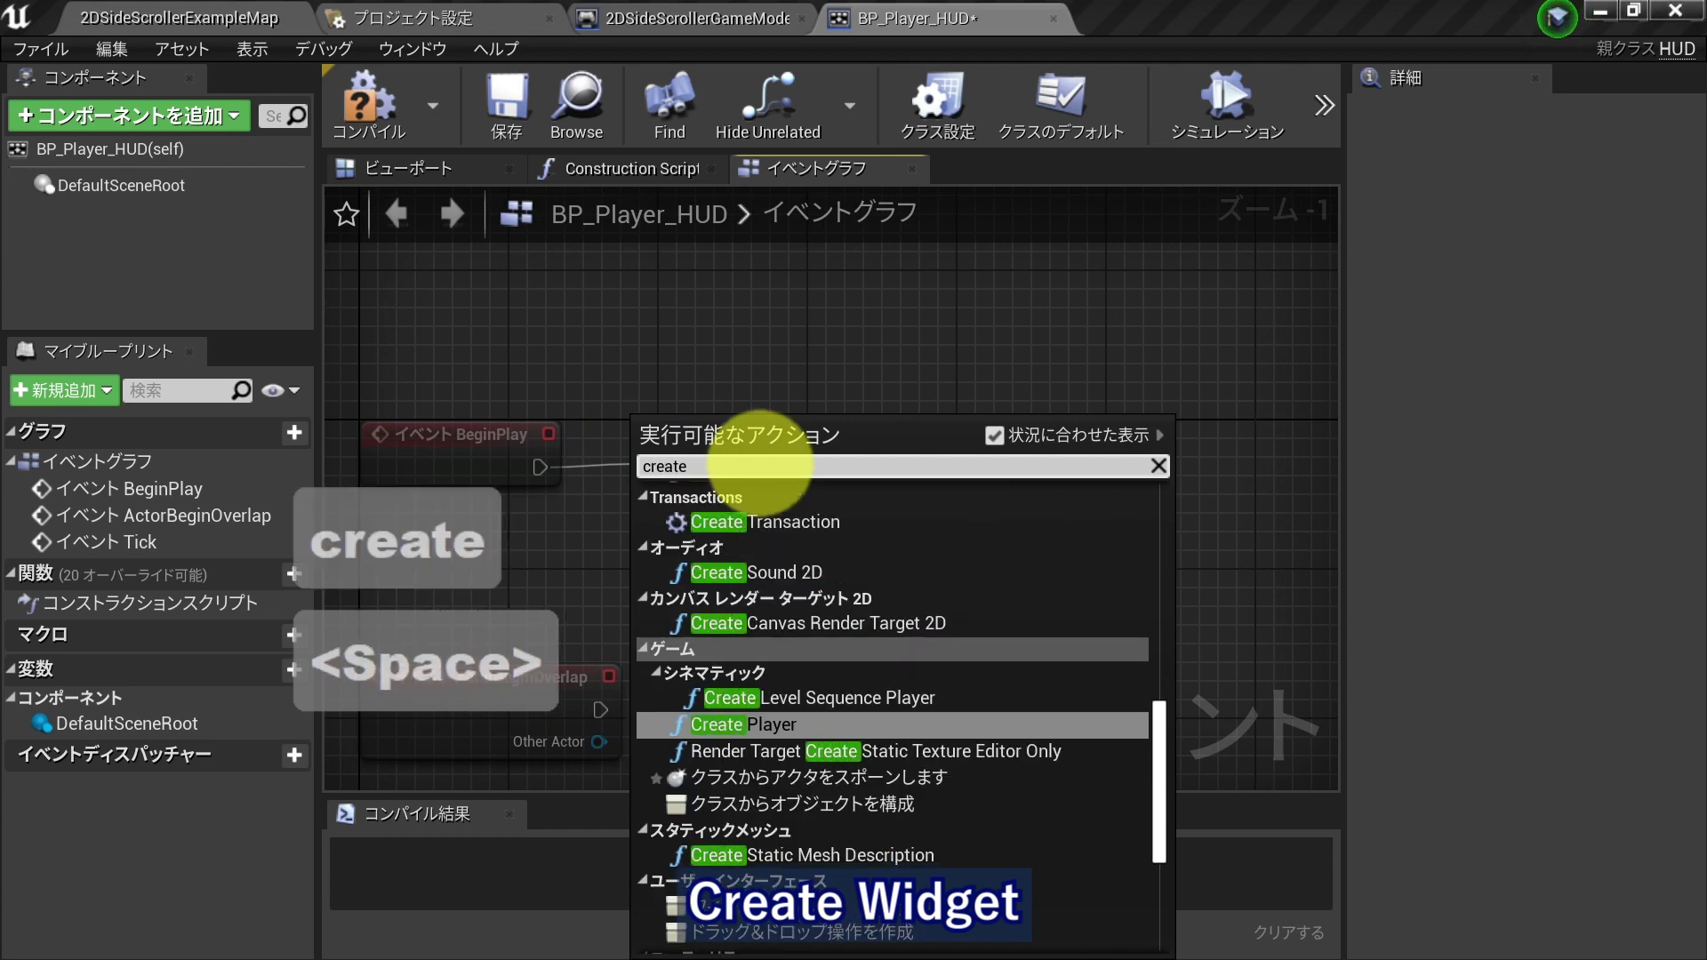
text(wid)
key(Return)
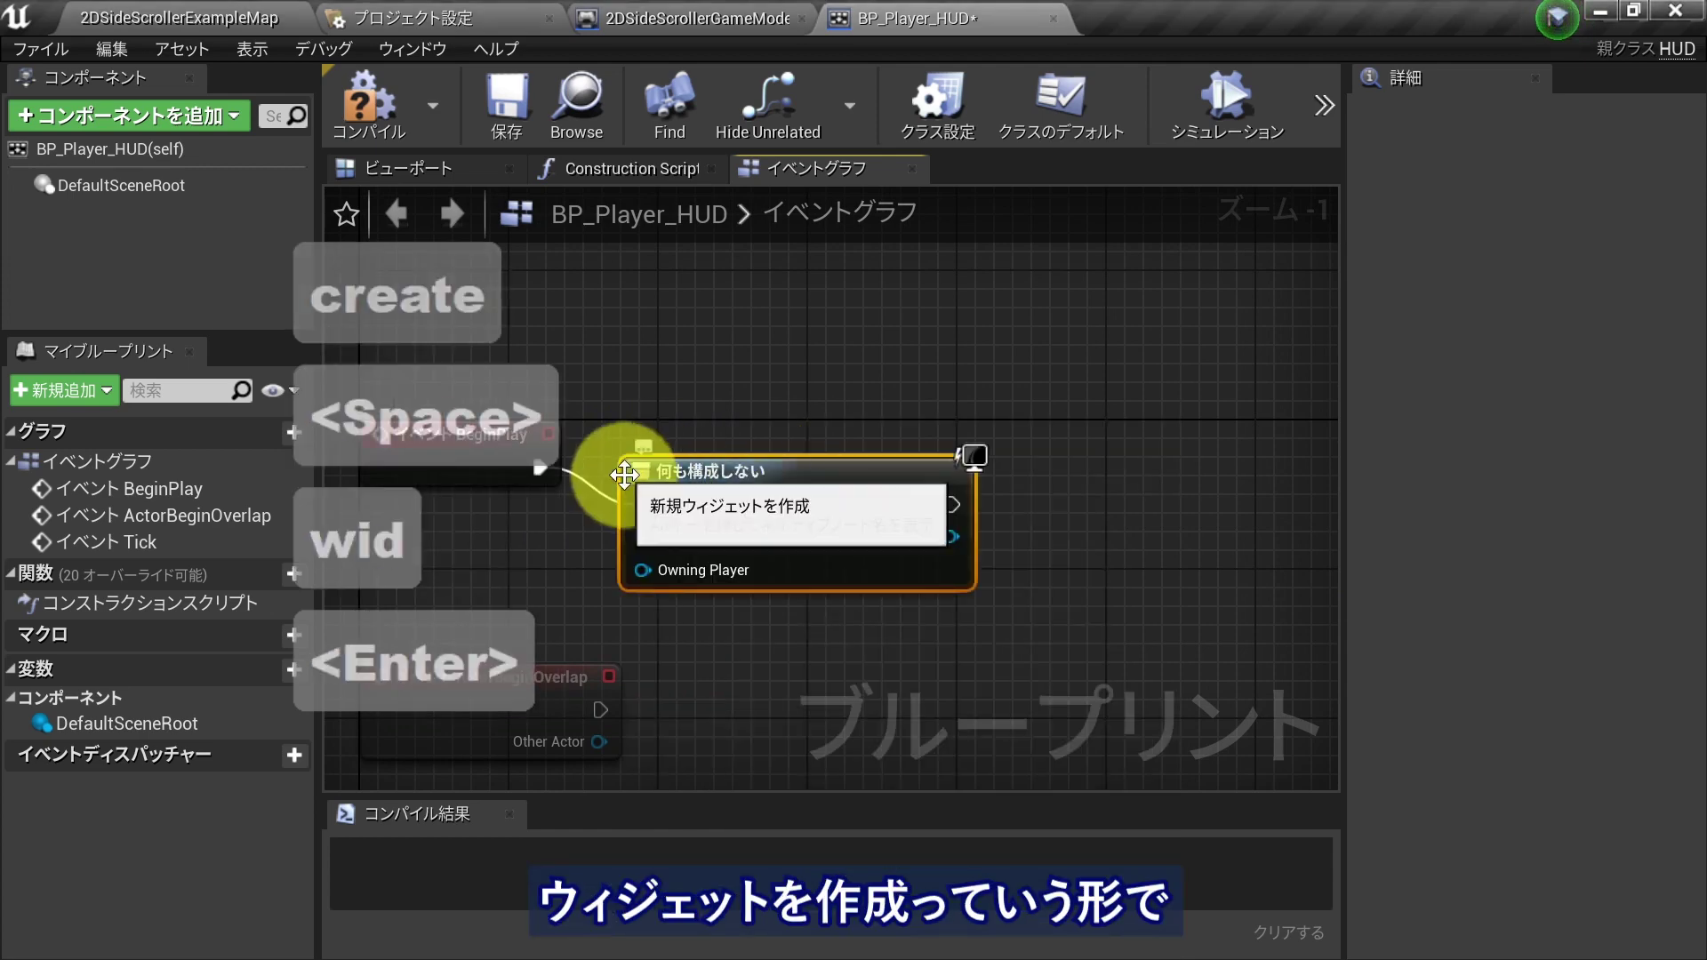
click(731, 501)
click(743, 505)
- Feed the created widget into Add to Viewport, then save and compile BP_Player_HUD
drag(953, 498, 1058, 437)
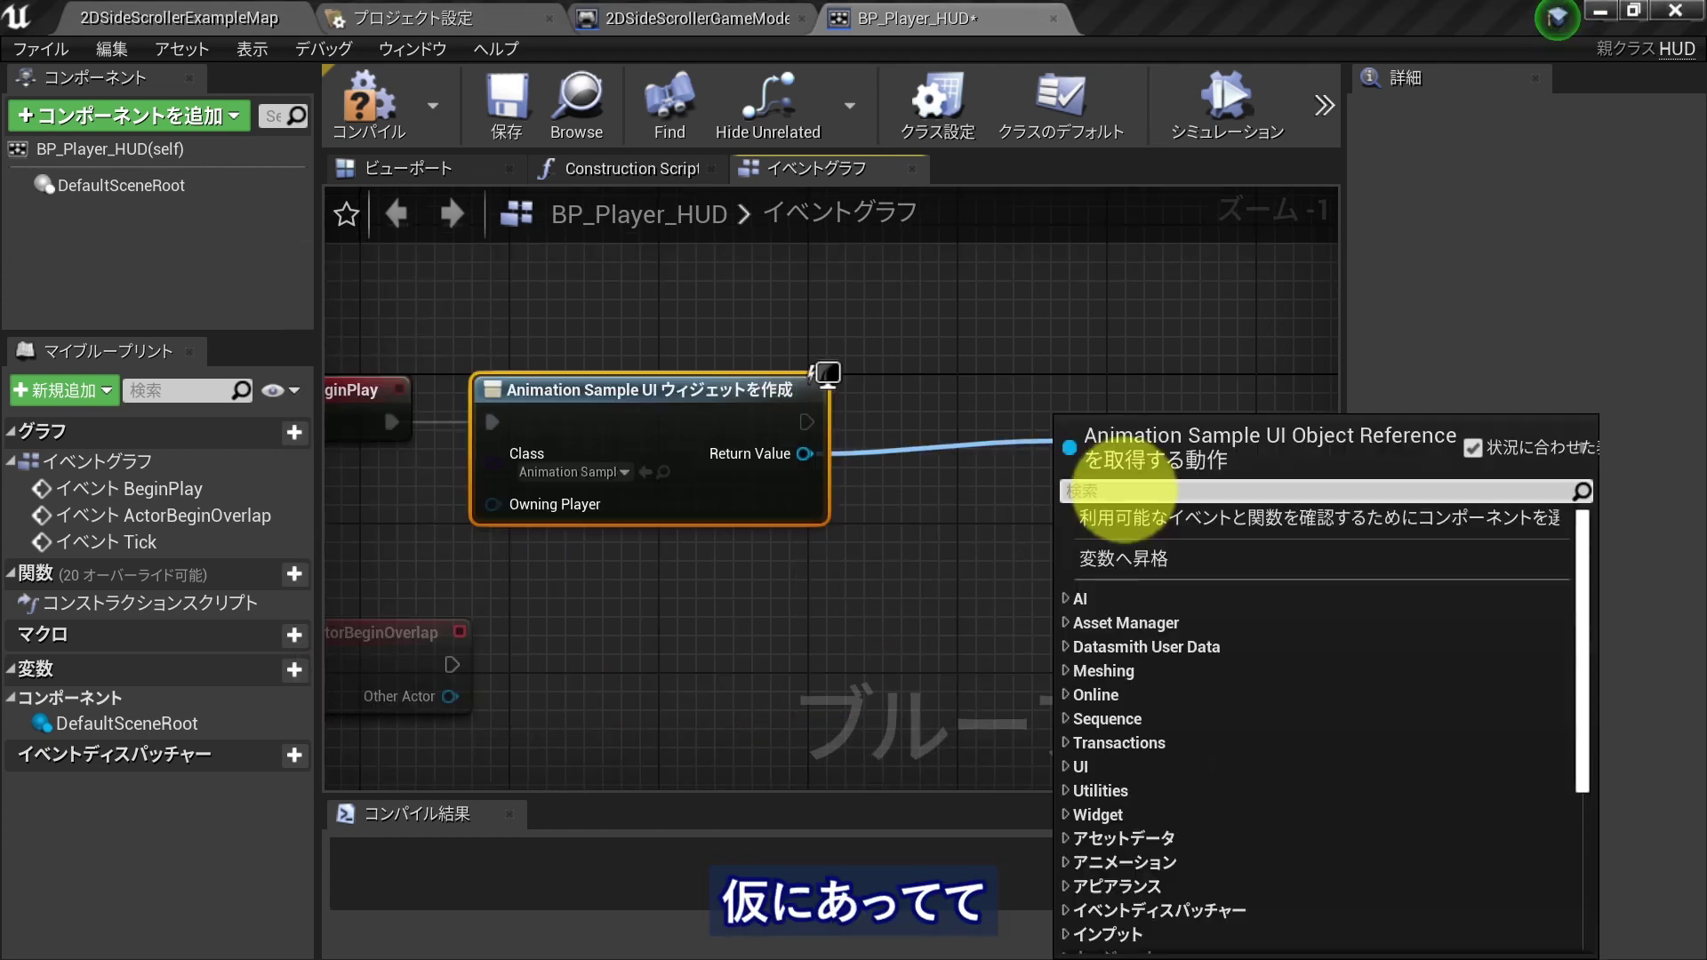
text(add)
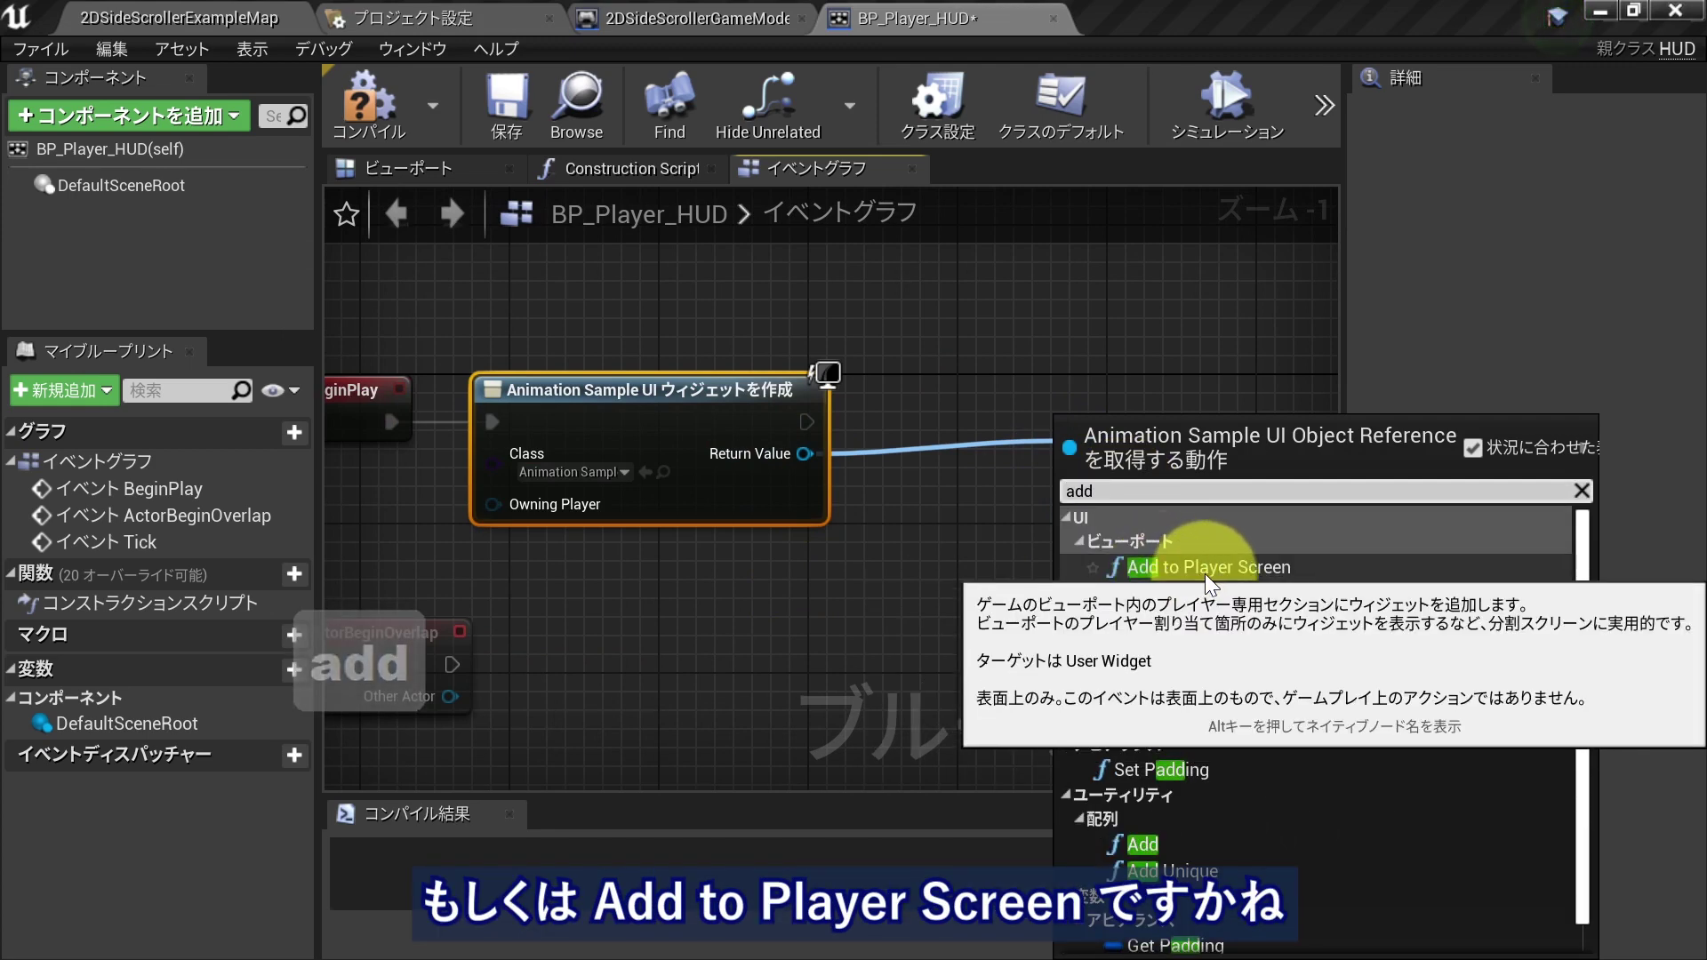
click(1175, 595)
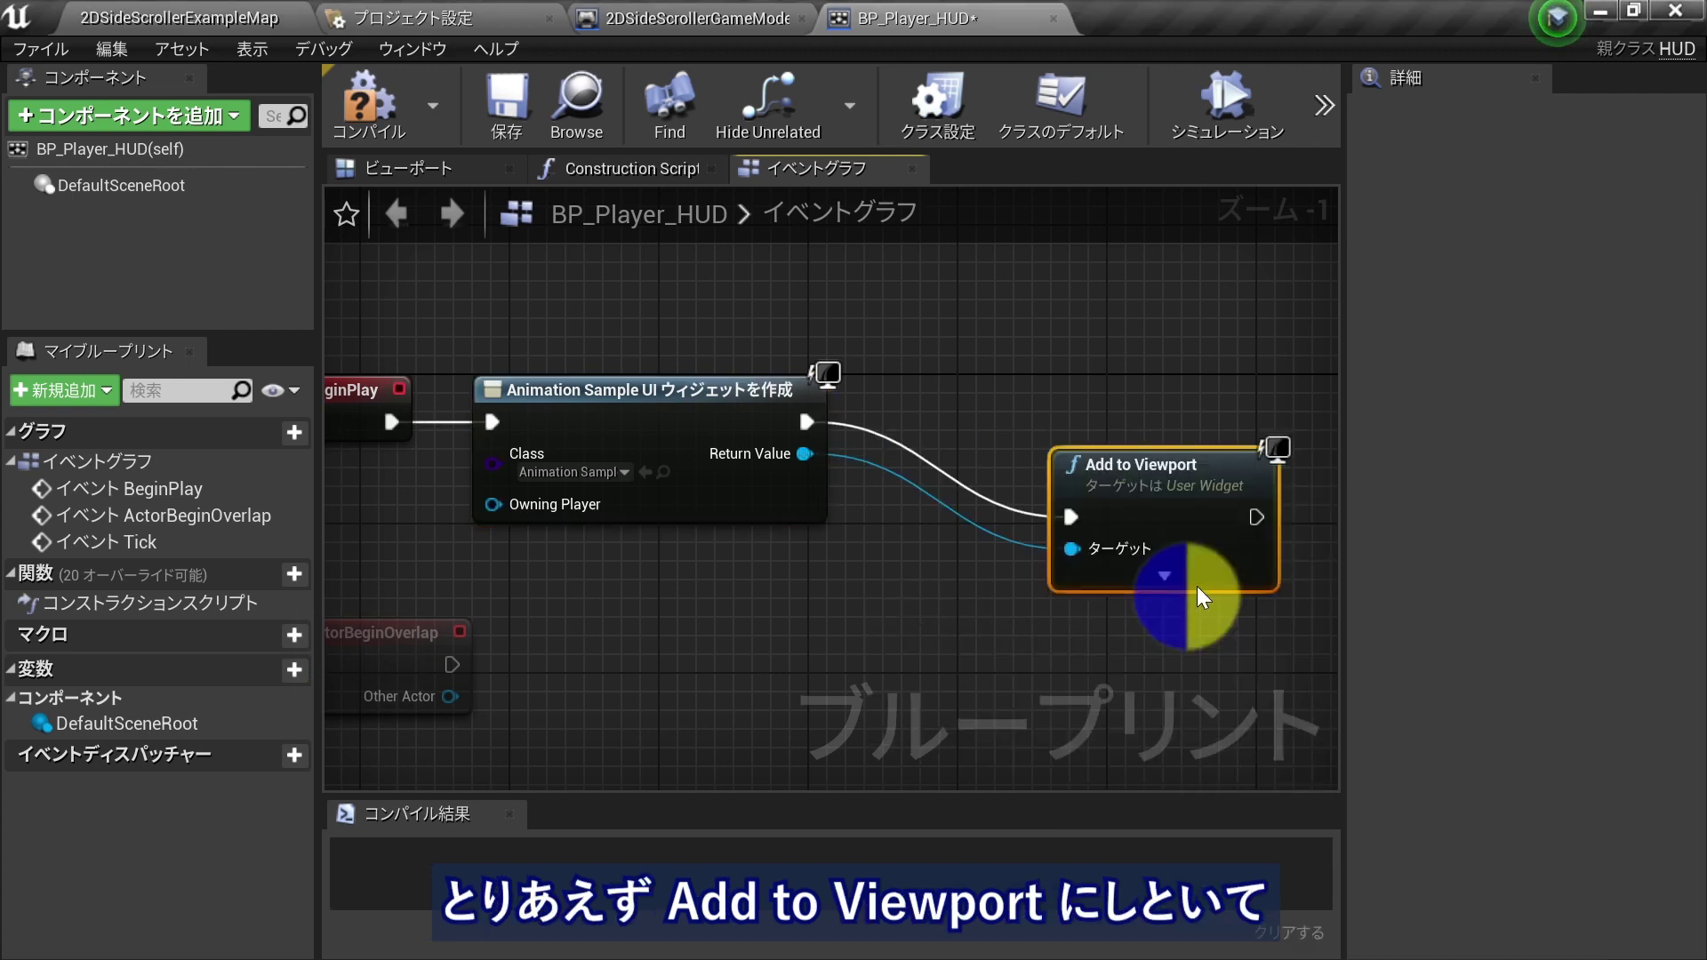
scroll(1028, 595, down, 2)
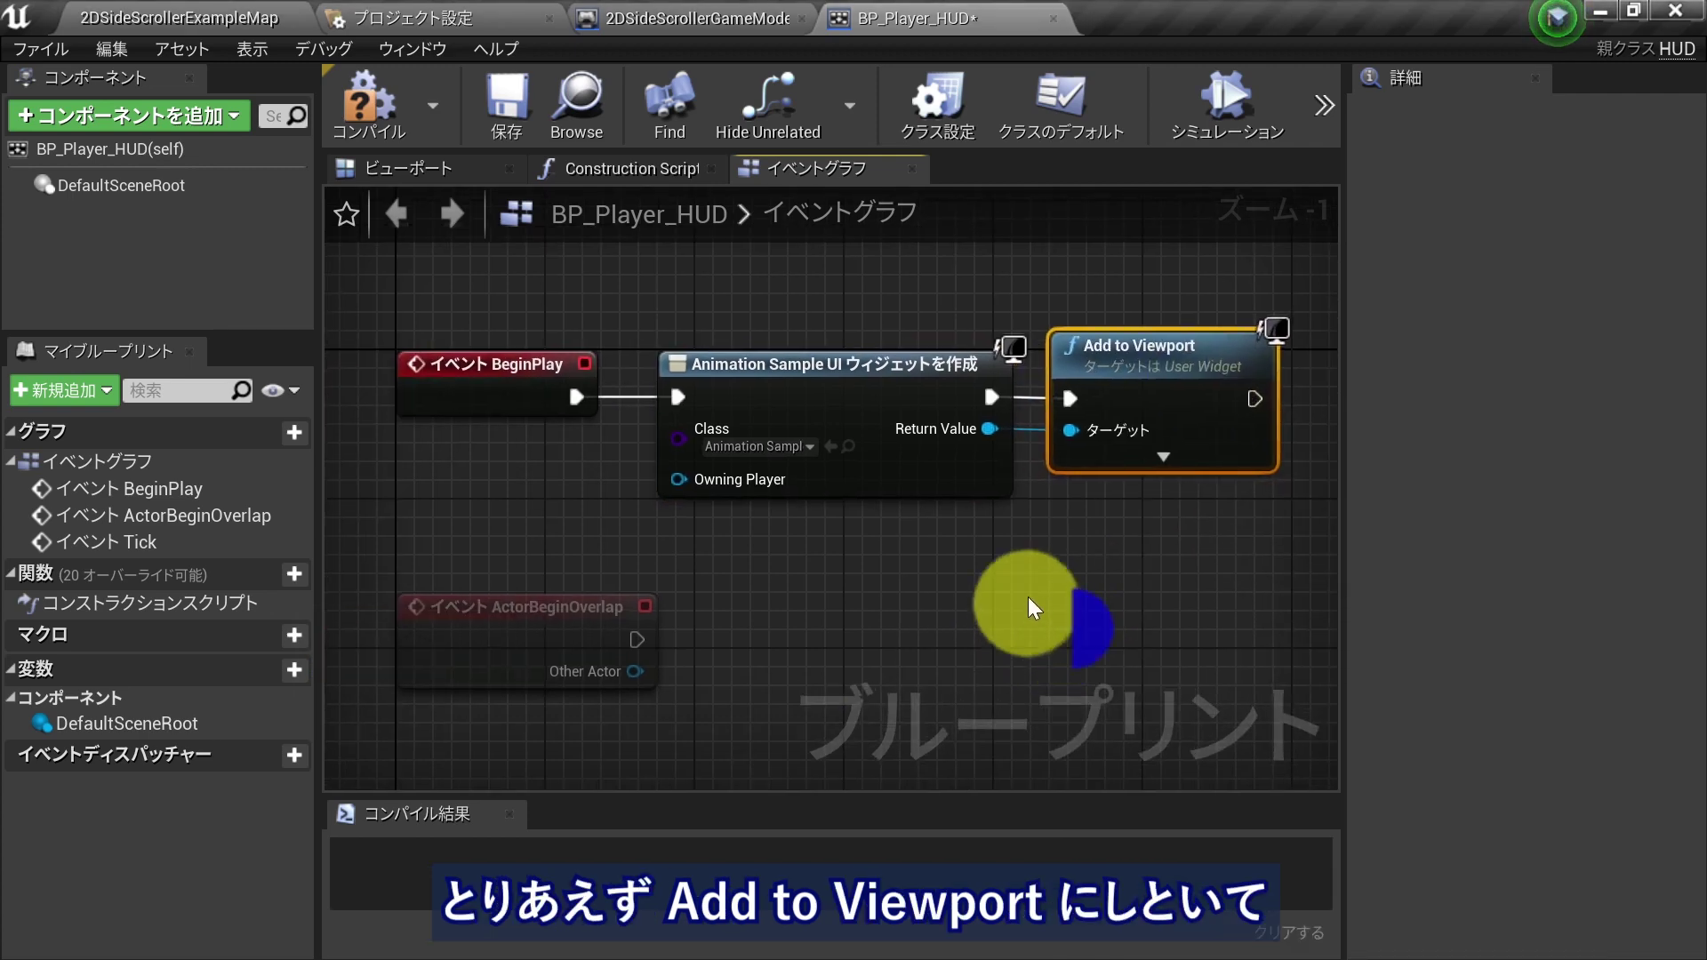
key(ctrl+s)
ctrl+click(789, 484)
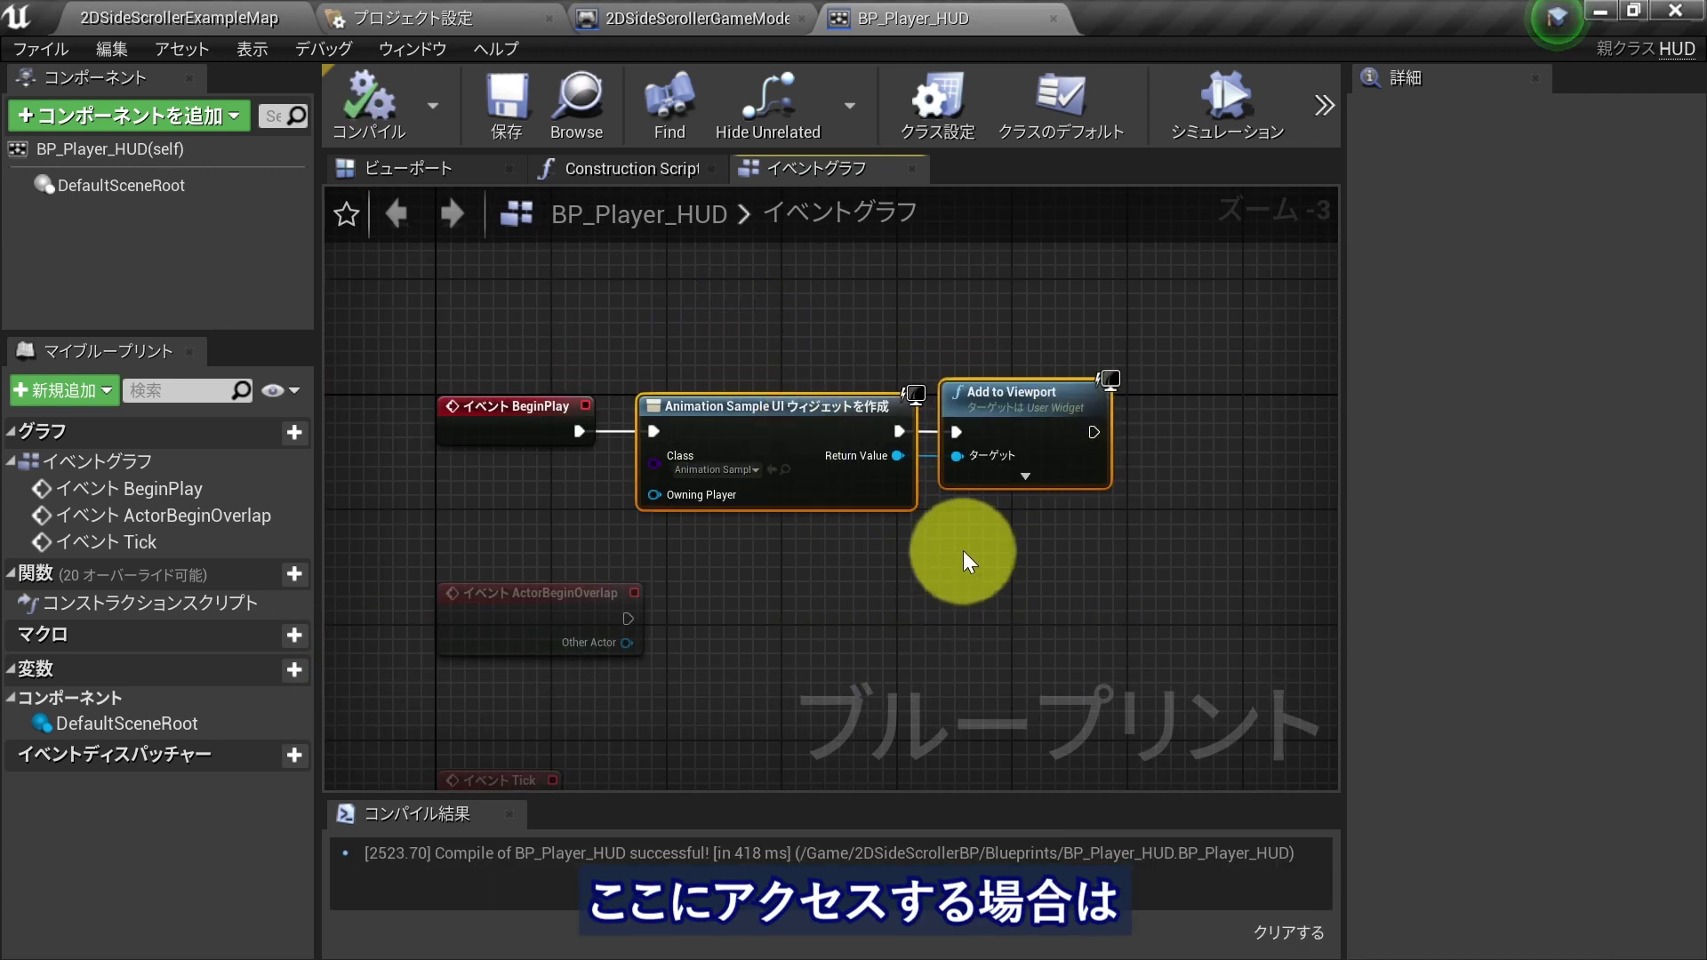
- Open the 2DSideScrollerCharacter Blueprint from the level editor's Content Browser
right_drag(982, 659, 848, 656)
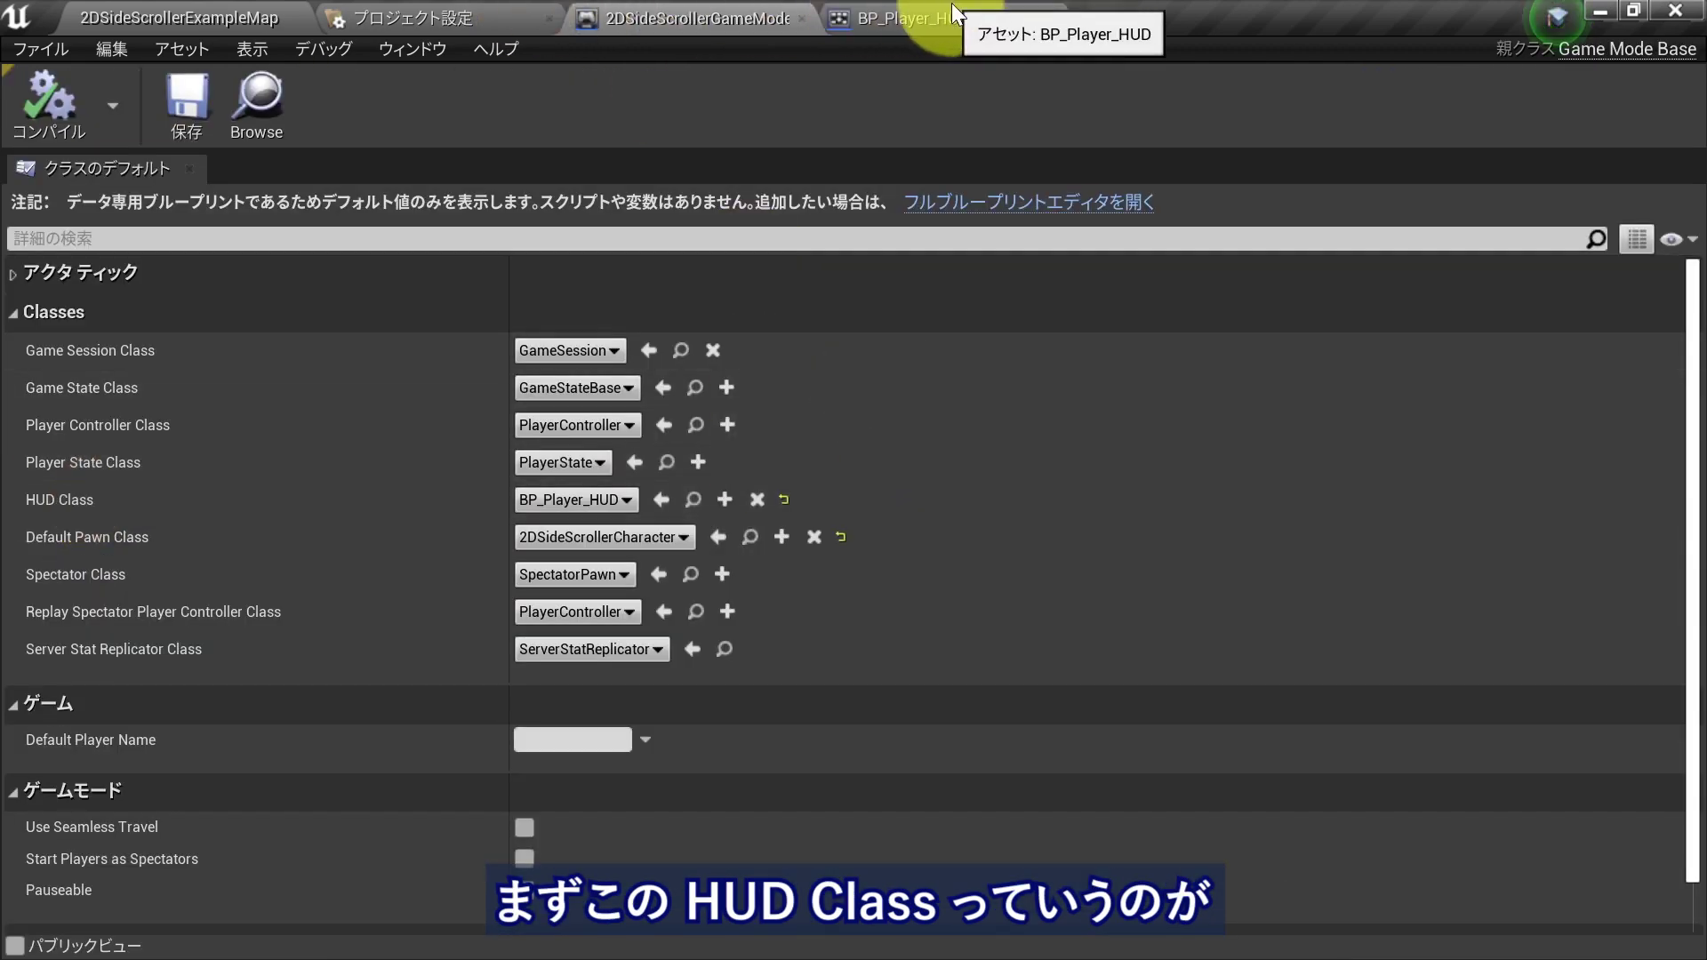
click(208, 20)
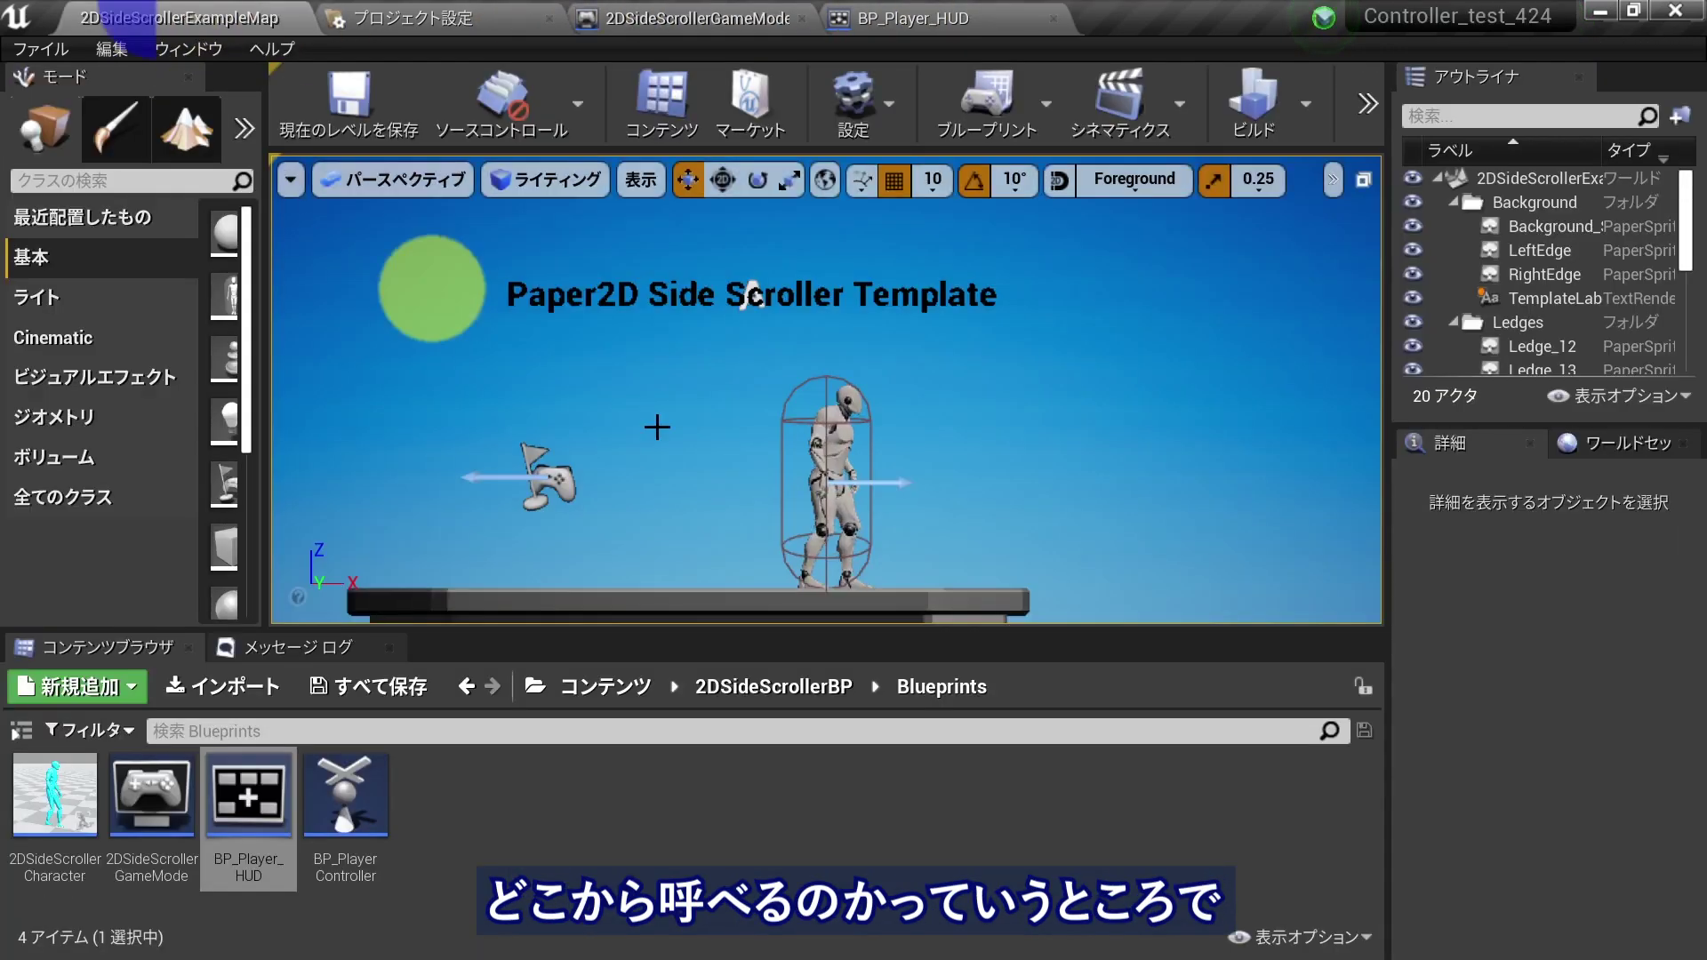
double_click(12, 807)
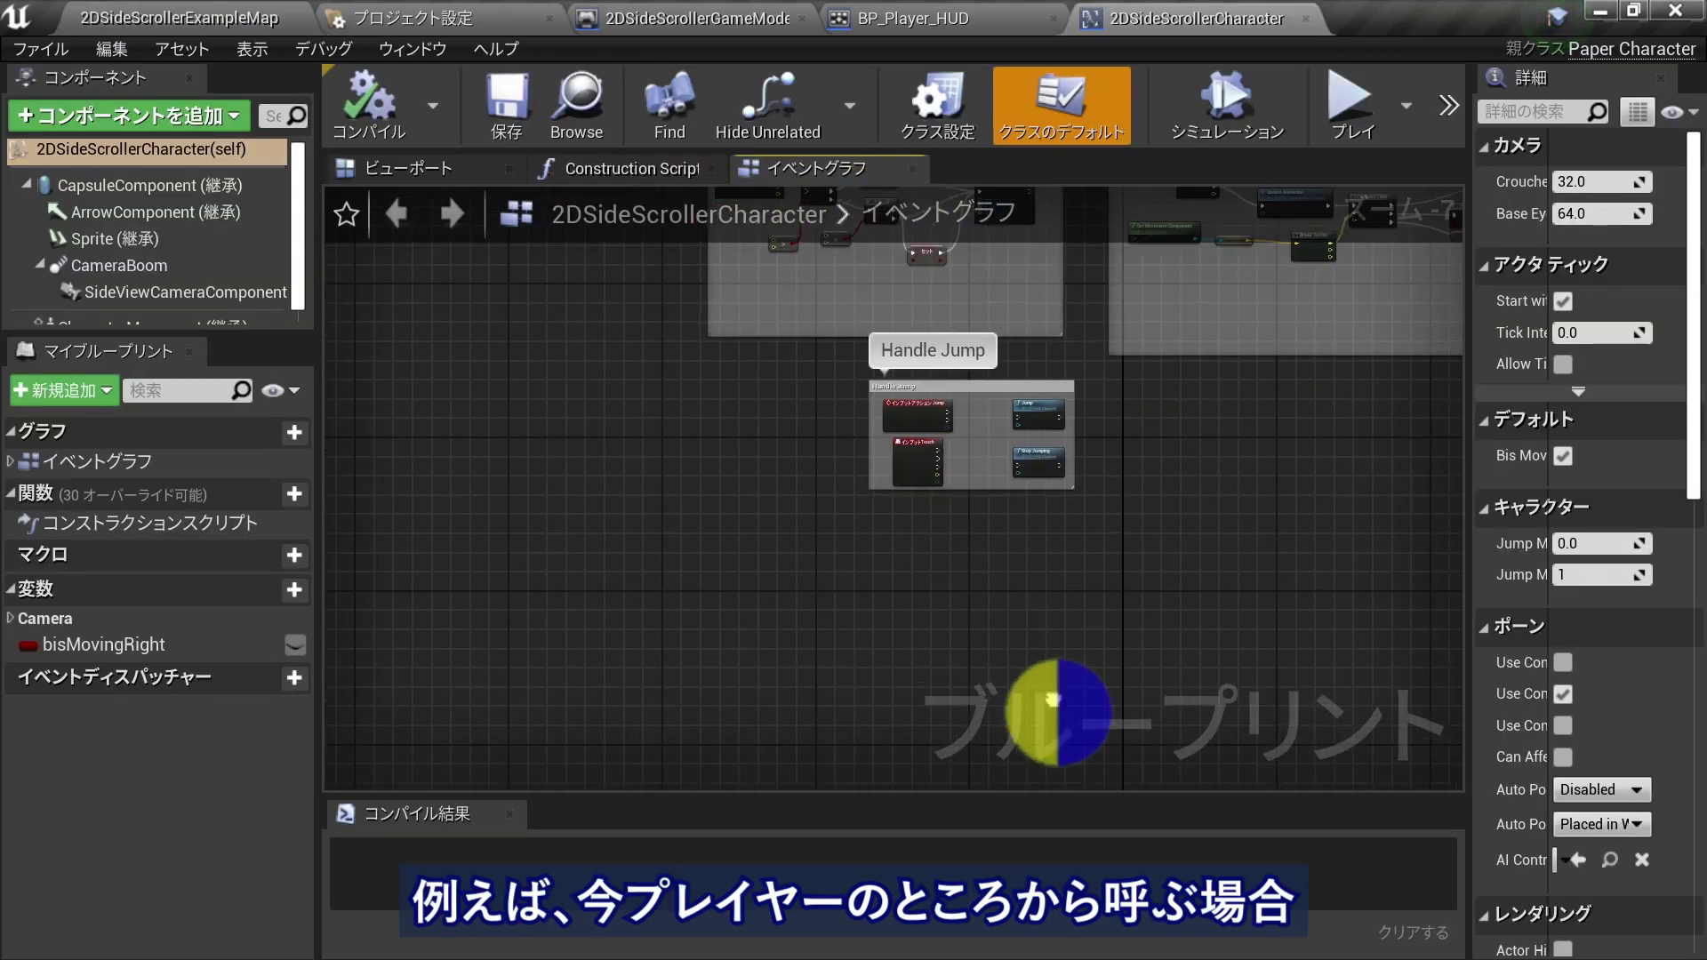
- Add a Get Player Controller node (Player Index 0) to the character's event graph
right_drag(1054, 699, 819, 514)
right_click(648, 560)
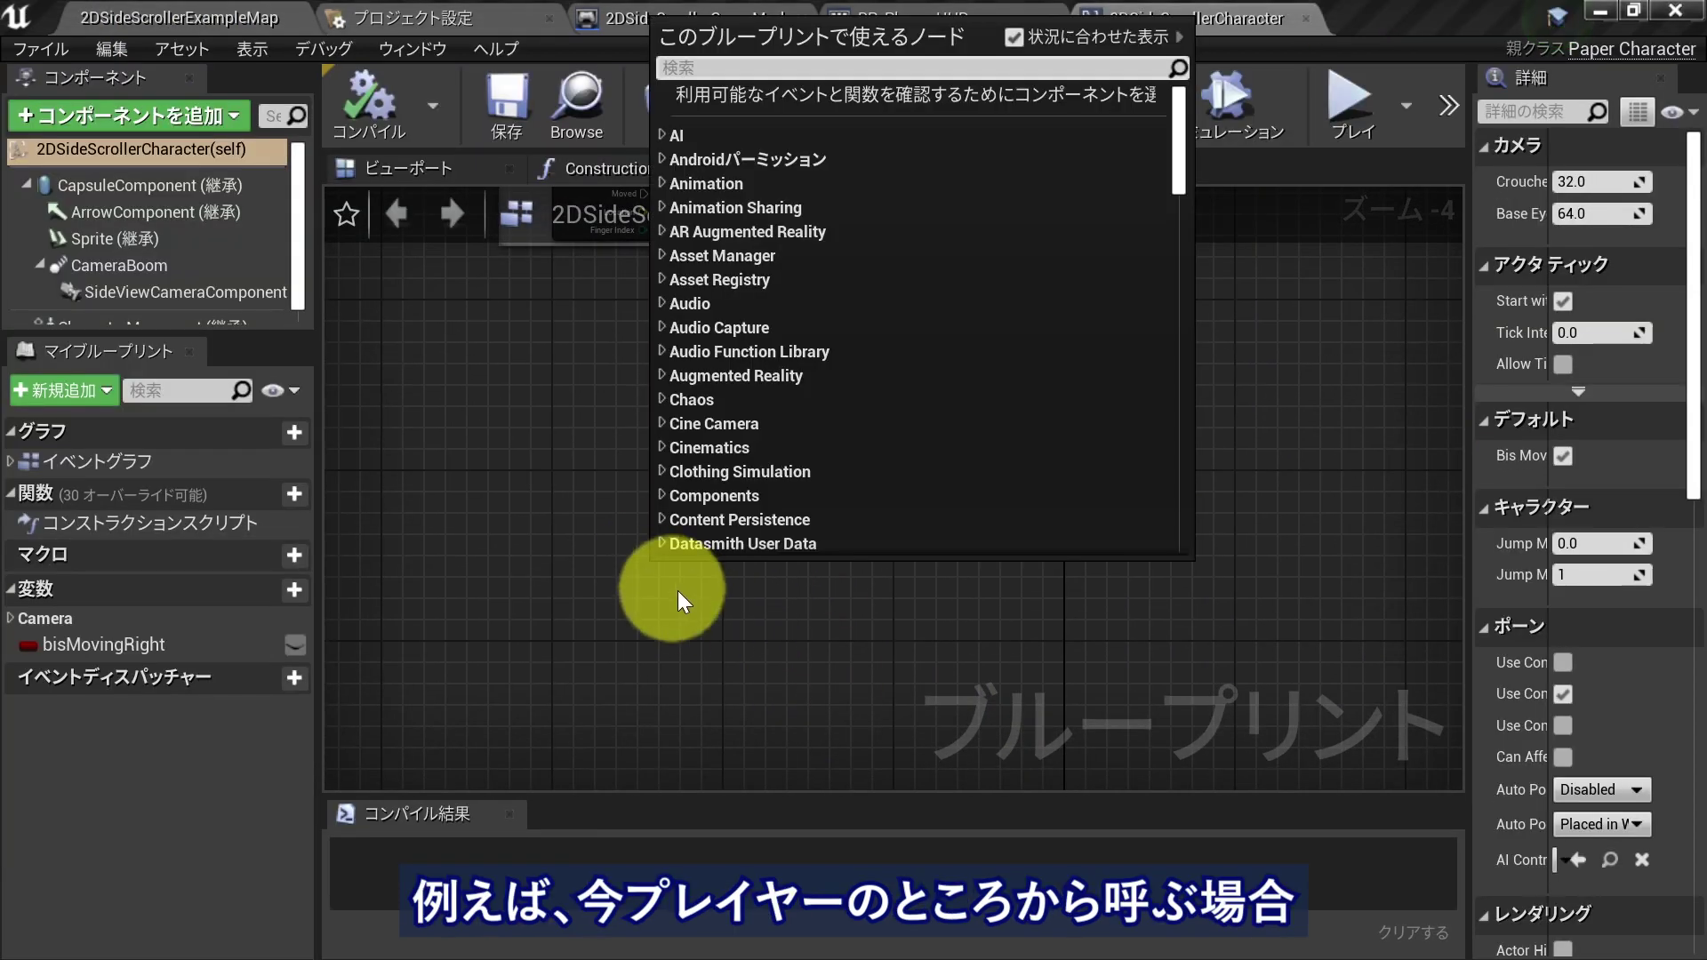
text(get )
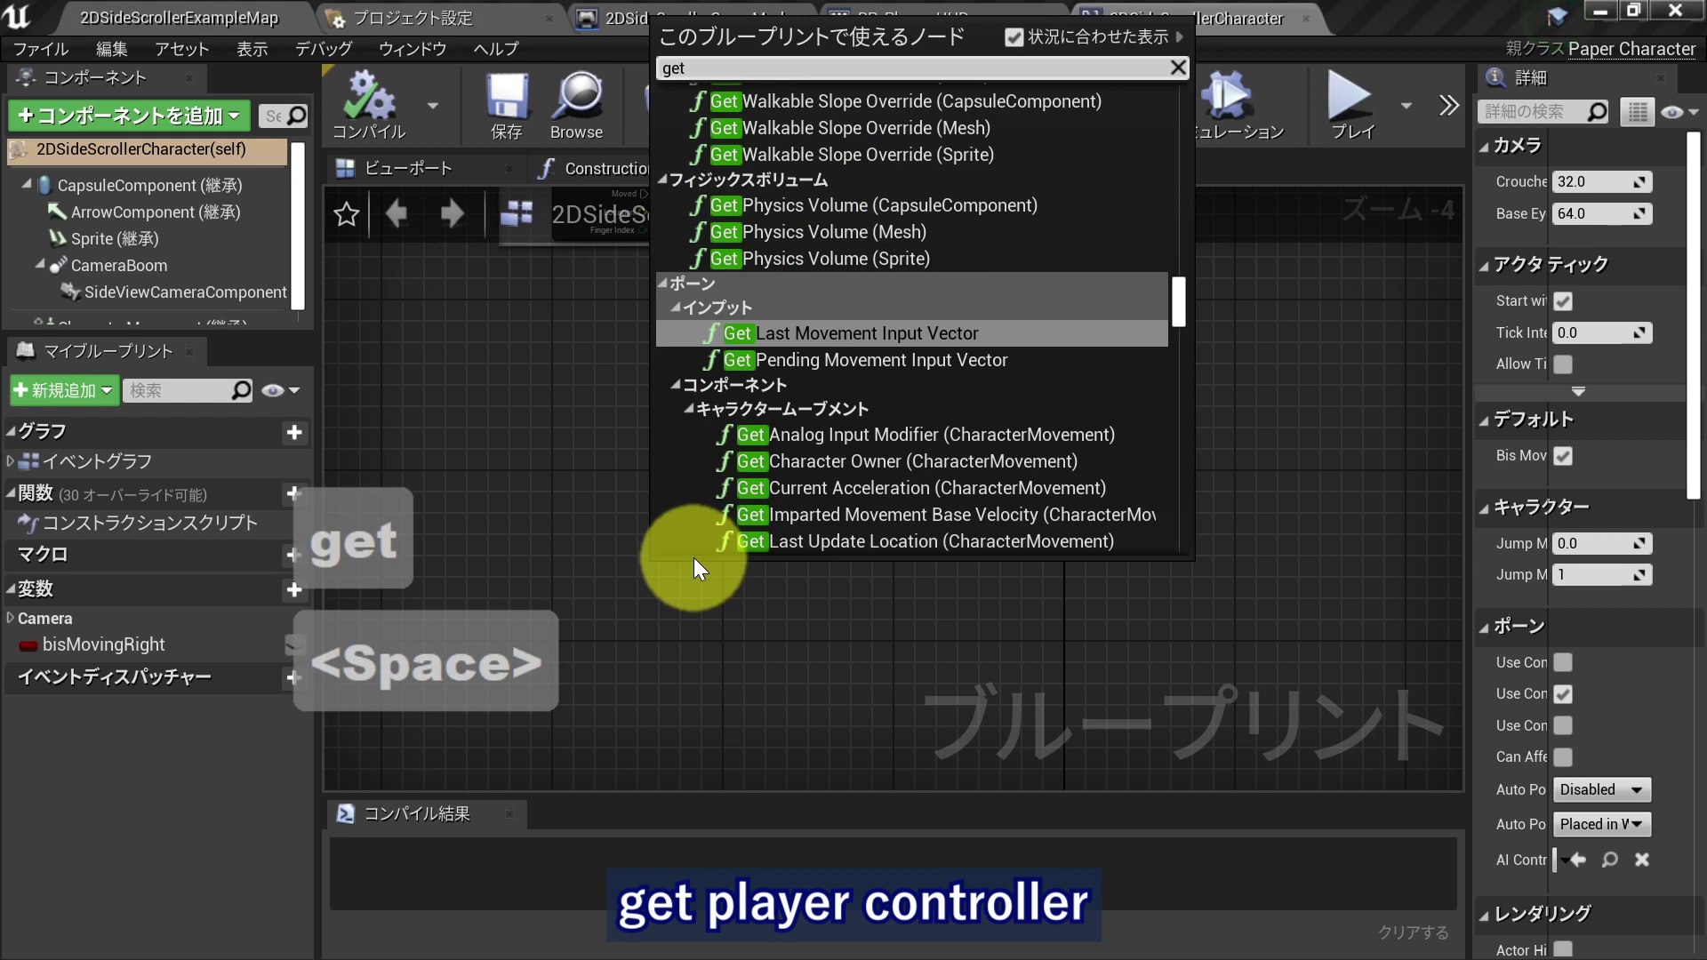
text(p)
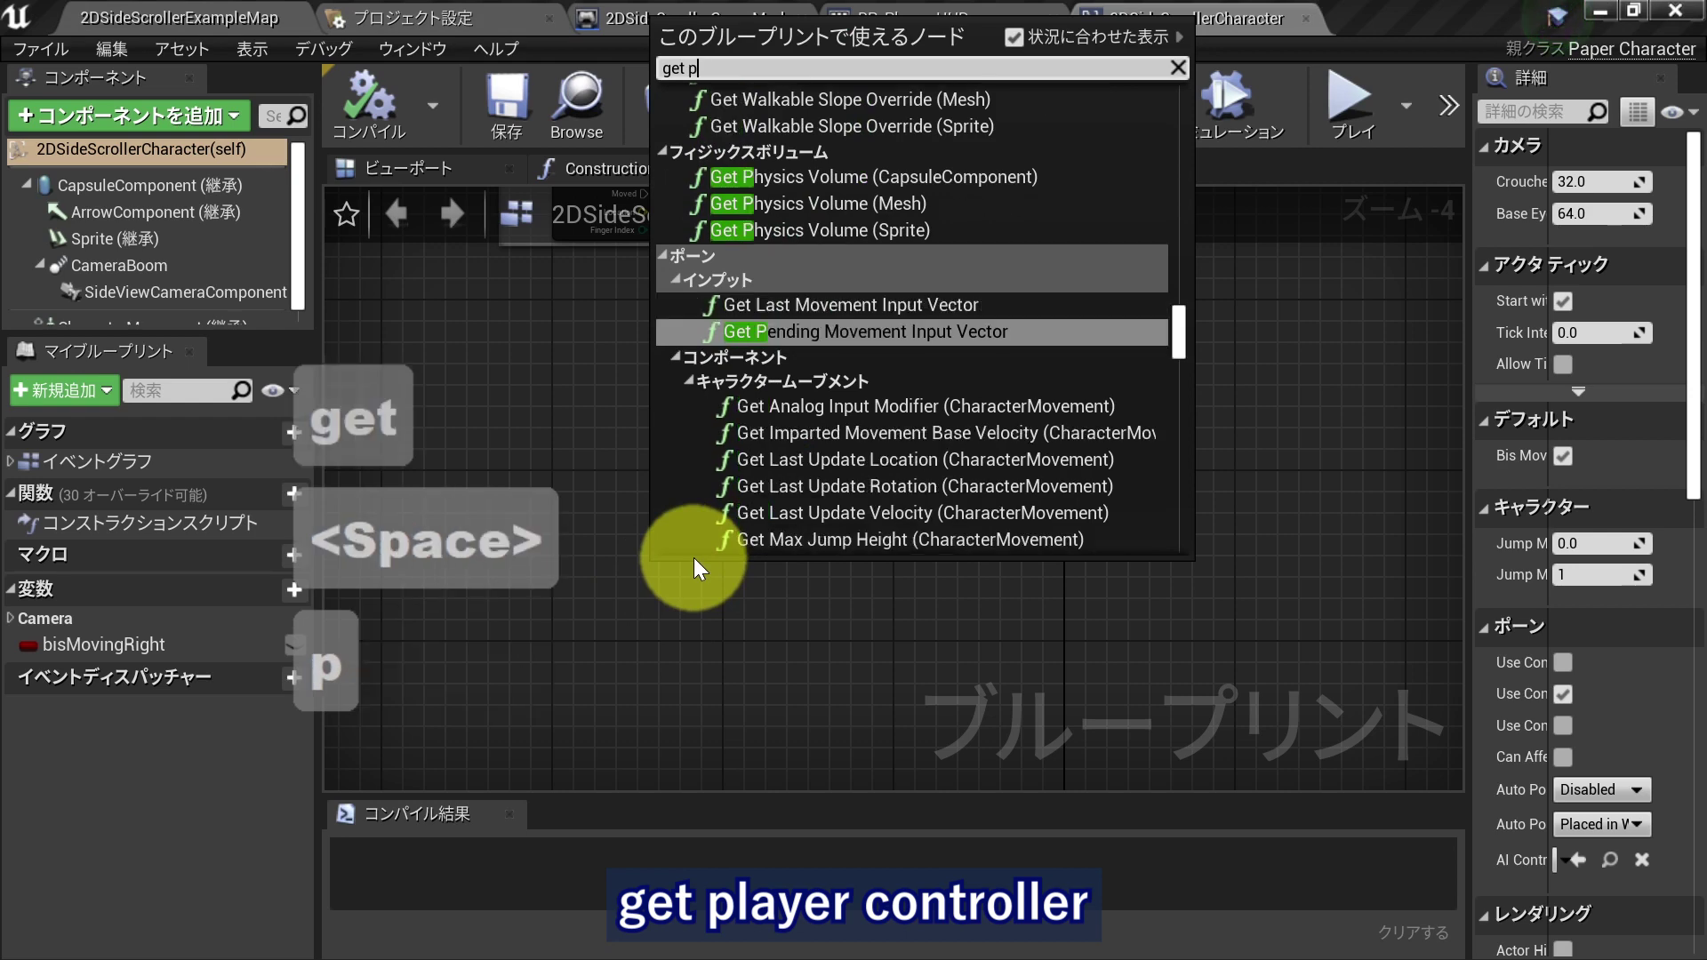
text(layer cont)
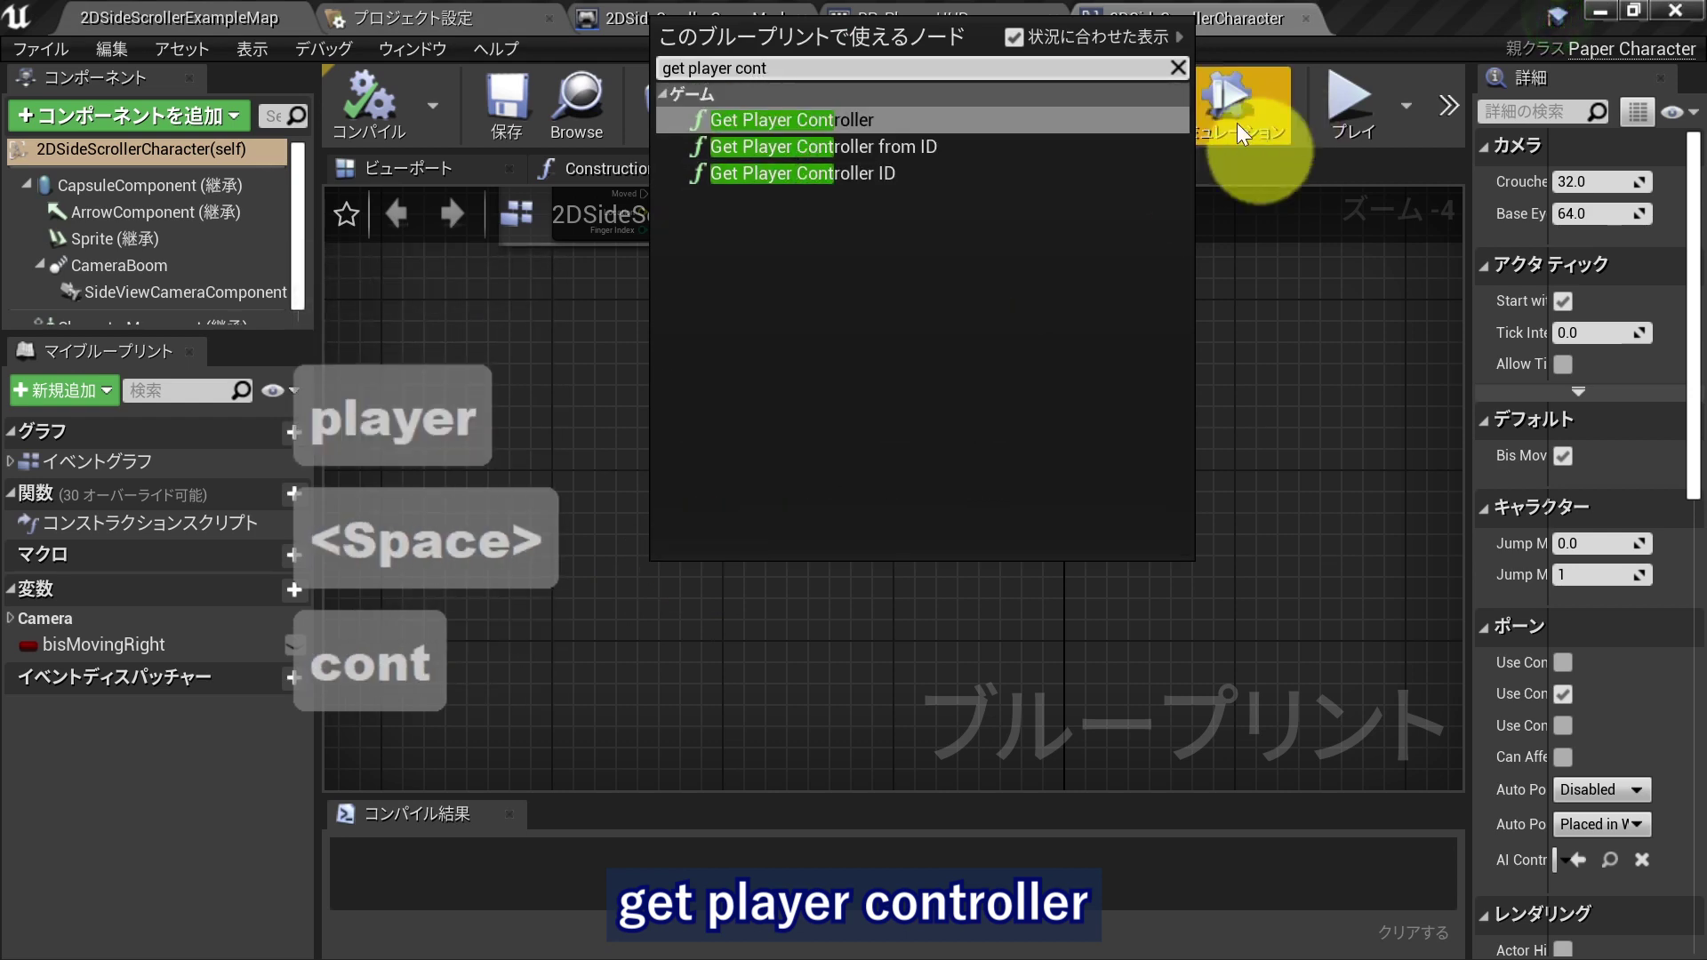
key(Return)
drag(589, 585, 503, 417)
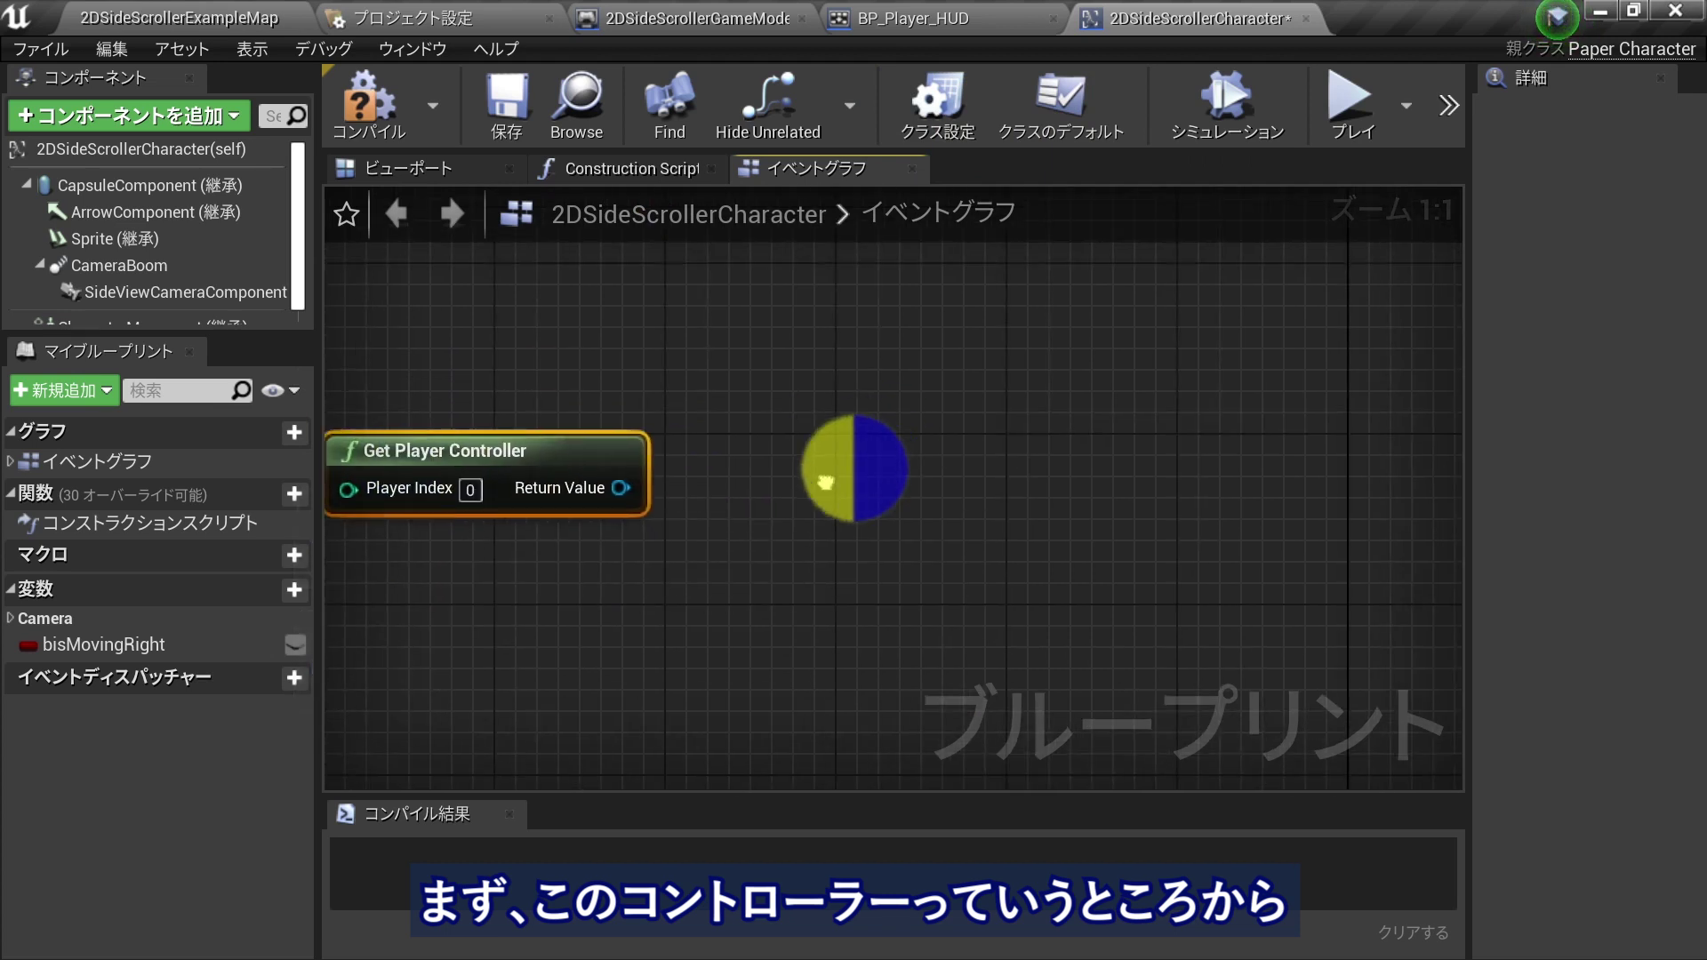
- Add a Get HUD node fed by Get Player Controller's Return Value
drag(726, 494, 875, 494)
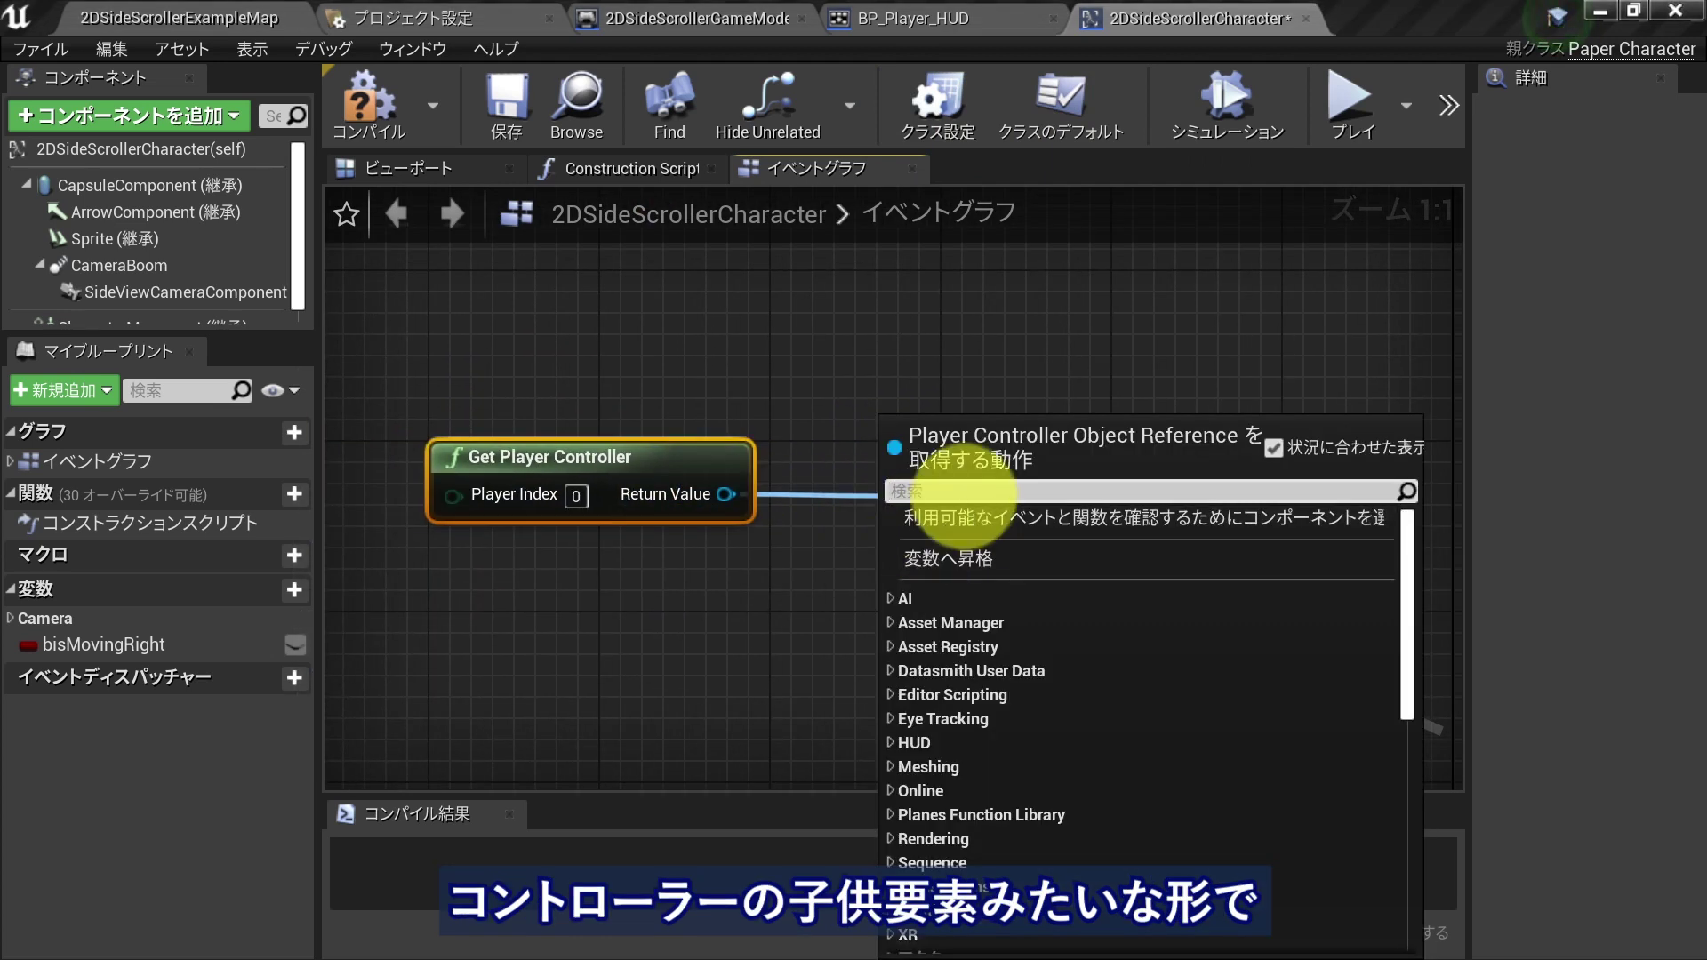
text(hud)
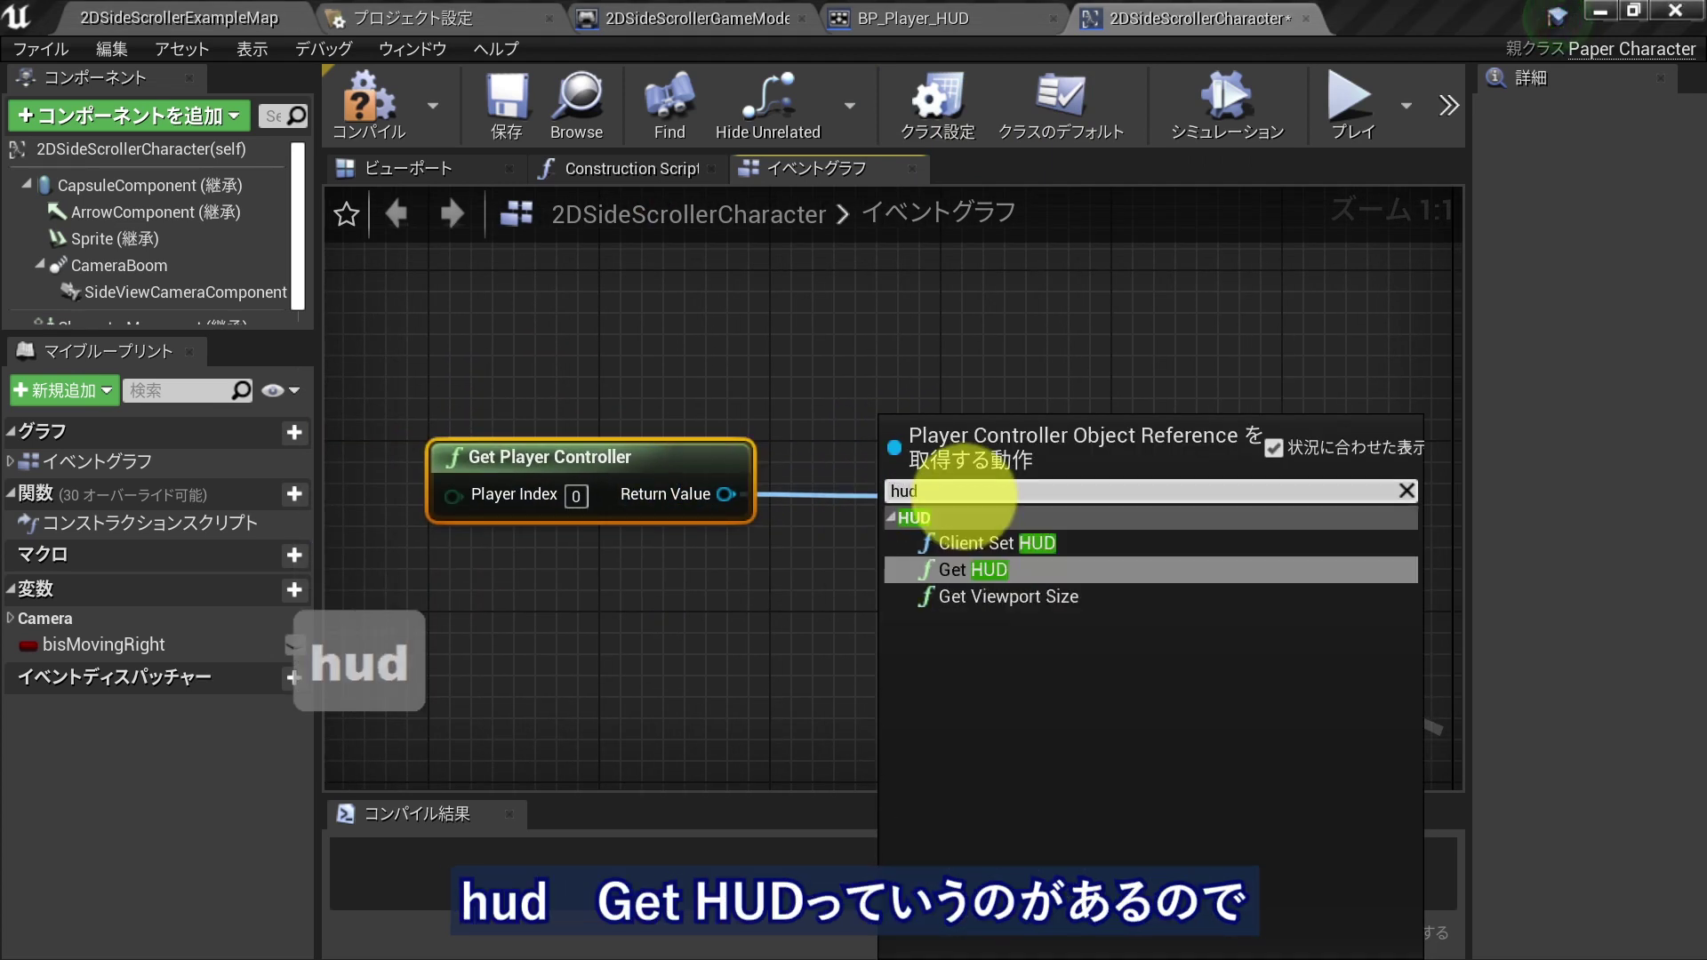
click(1002, 578)
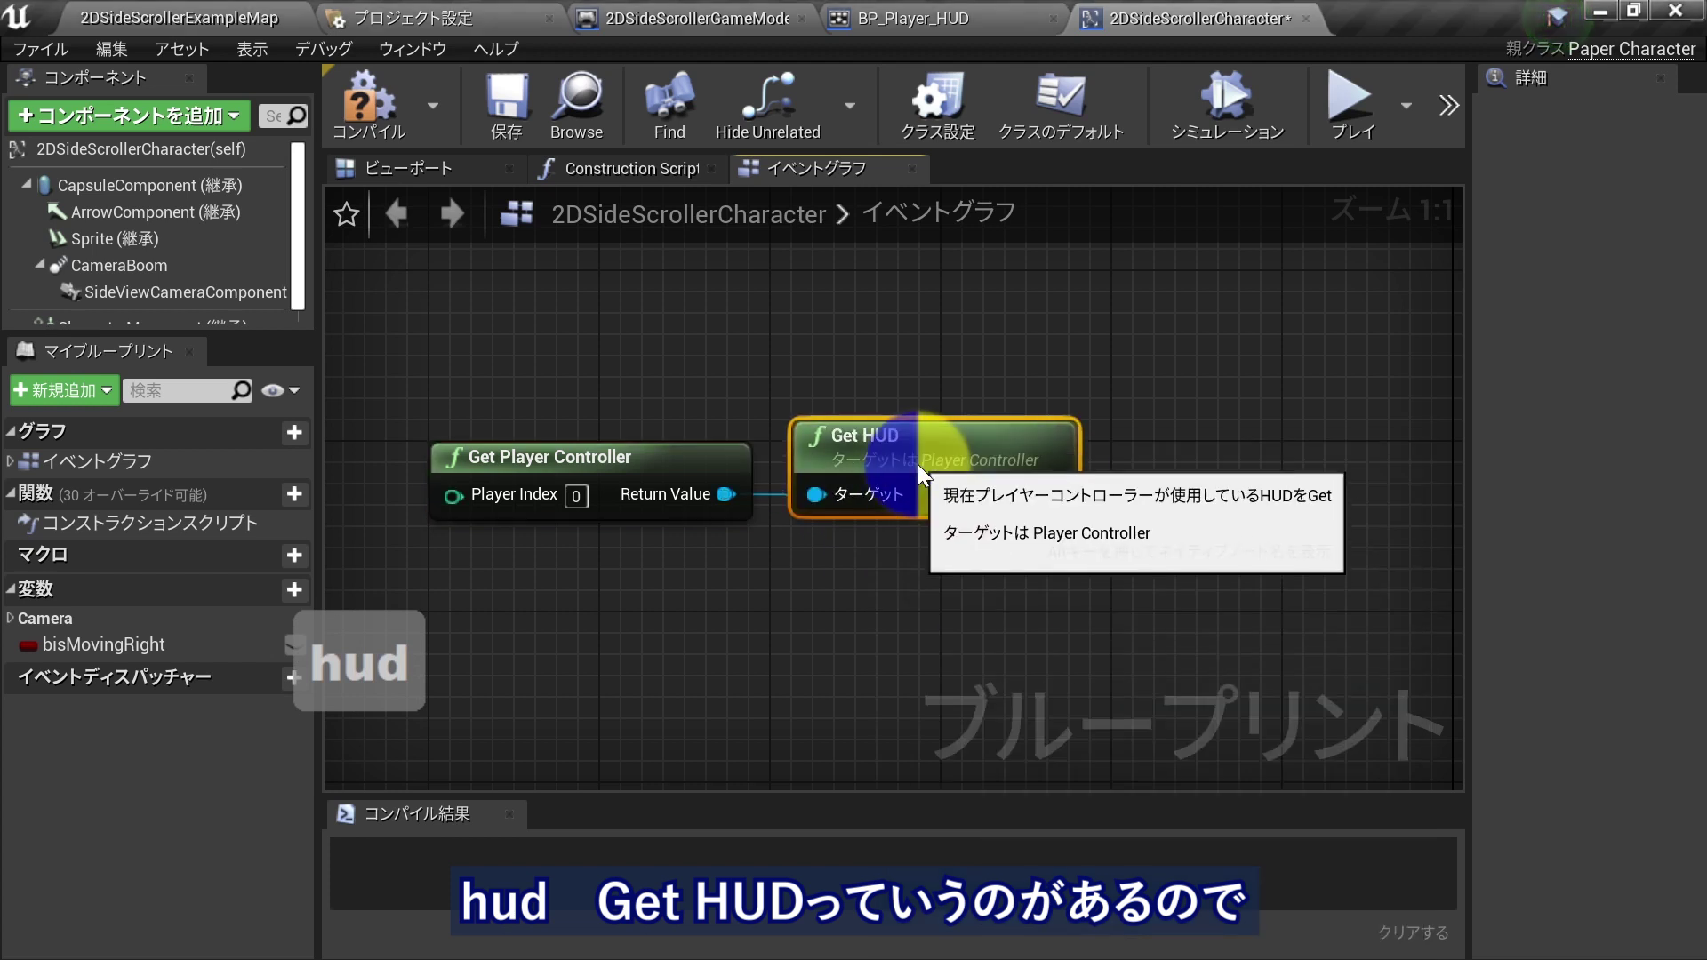
scroll(889, 631, down, 1)
right_drag(642, 531, 920, 544)
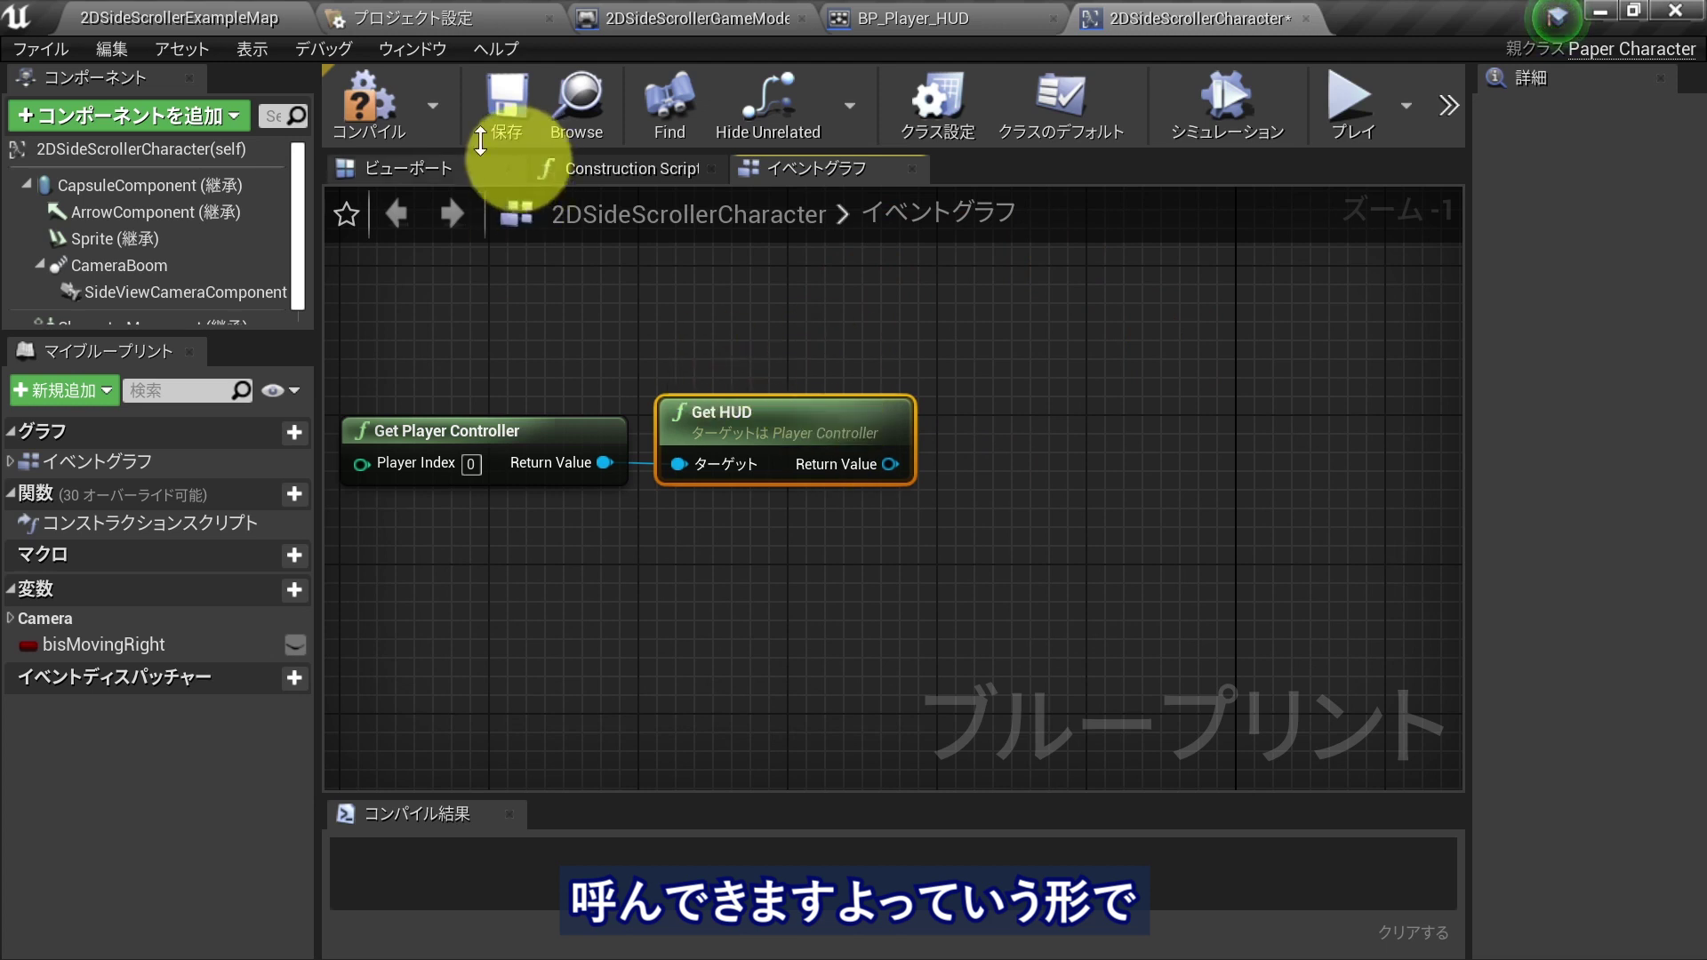
- Compile and save the character blueprint, then switch to BP_Player_HUD
click(365, 102)
click(521, 103)
right_drag(933, 400, 815, 387)
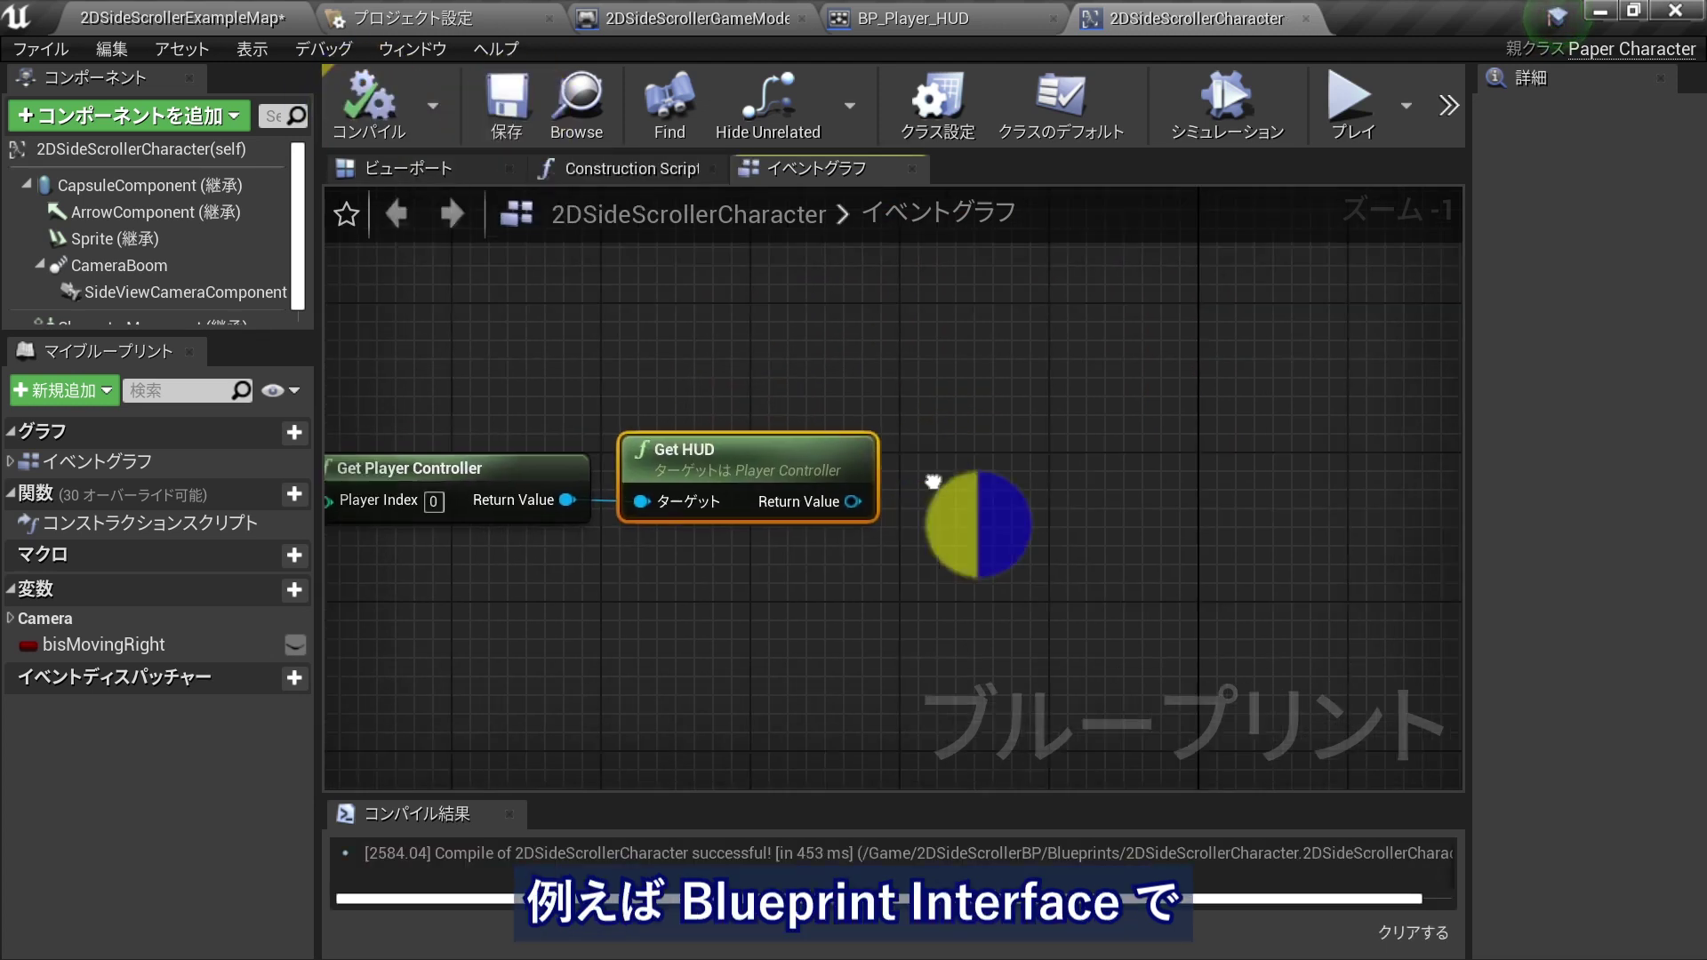
drag(771, 450, 835, 448)
click(1000, 289)
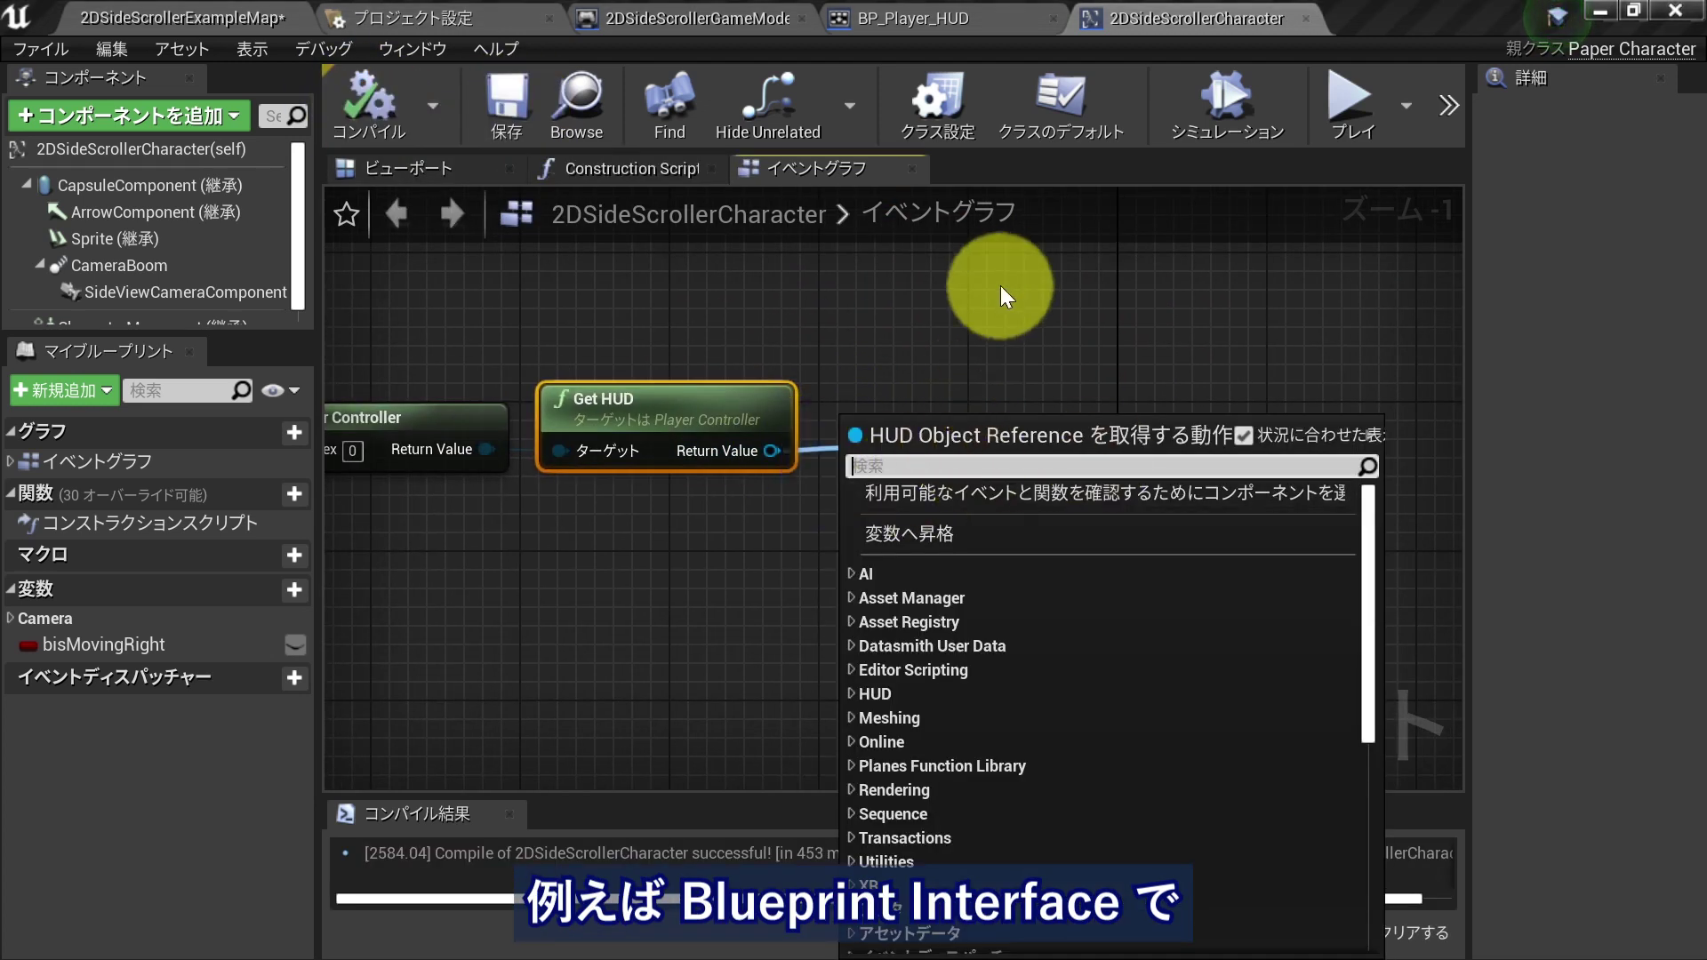
click(898, 20)
- Try a wire from Get HUD's output while comparing against the BP_Player_HUD graph
click(1142, 17)
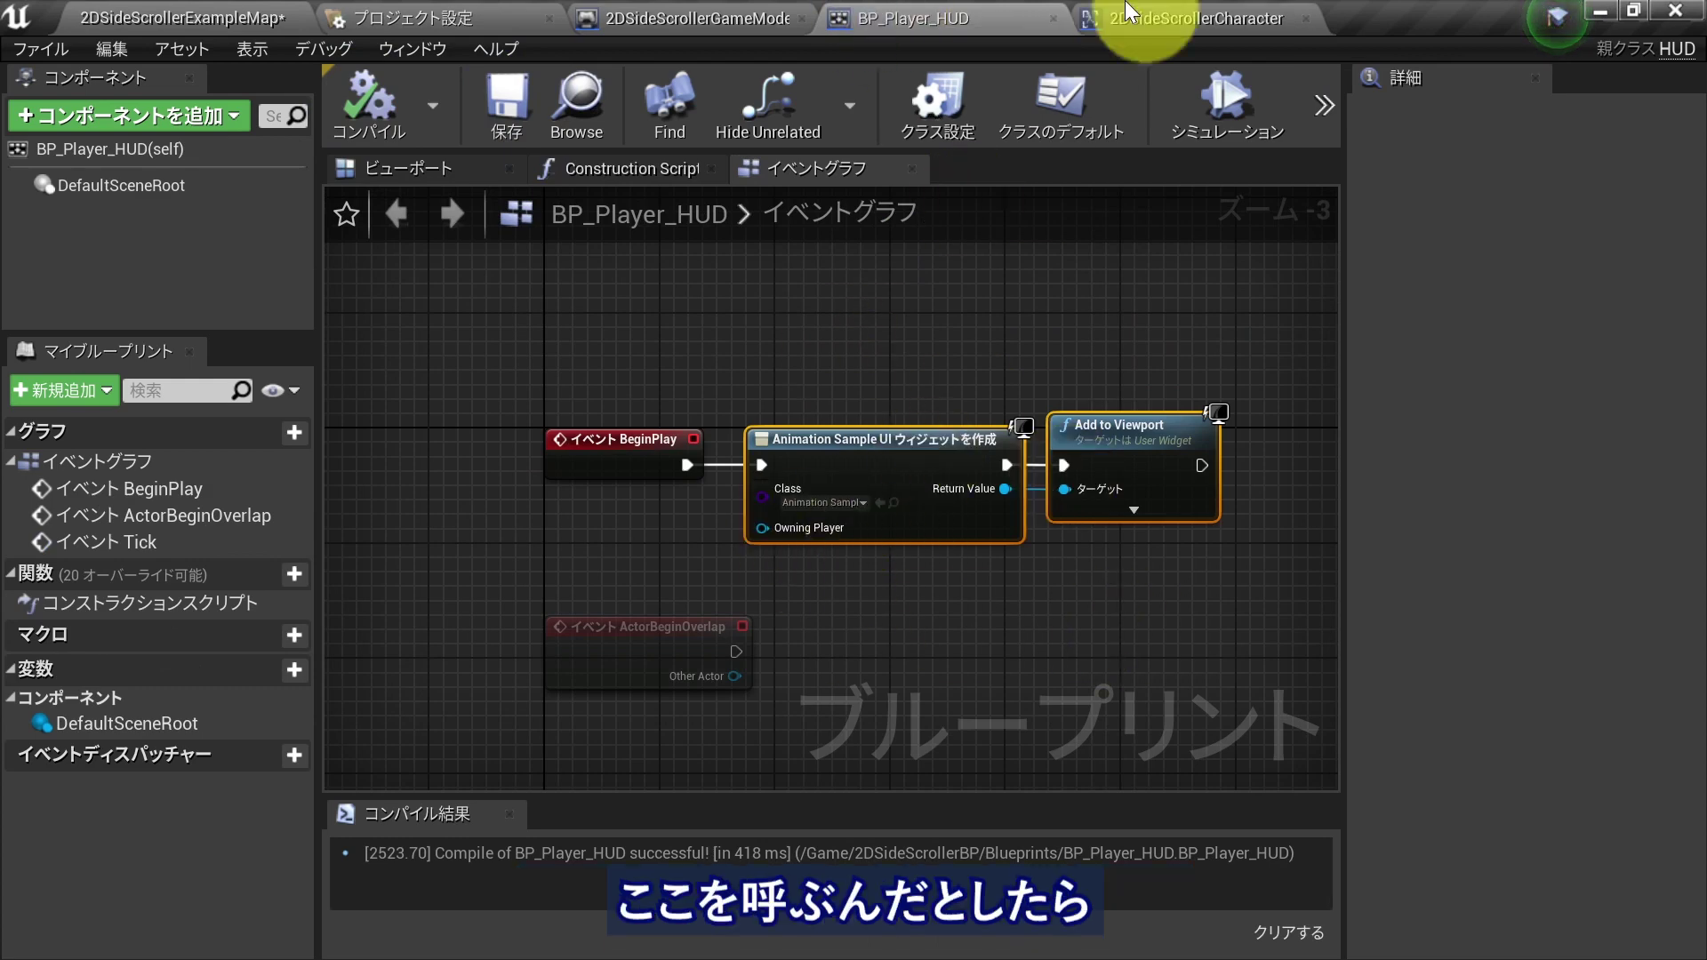
drag(780, 456, 809, 407)
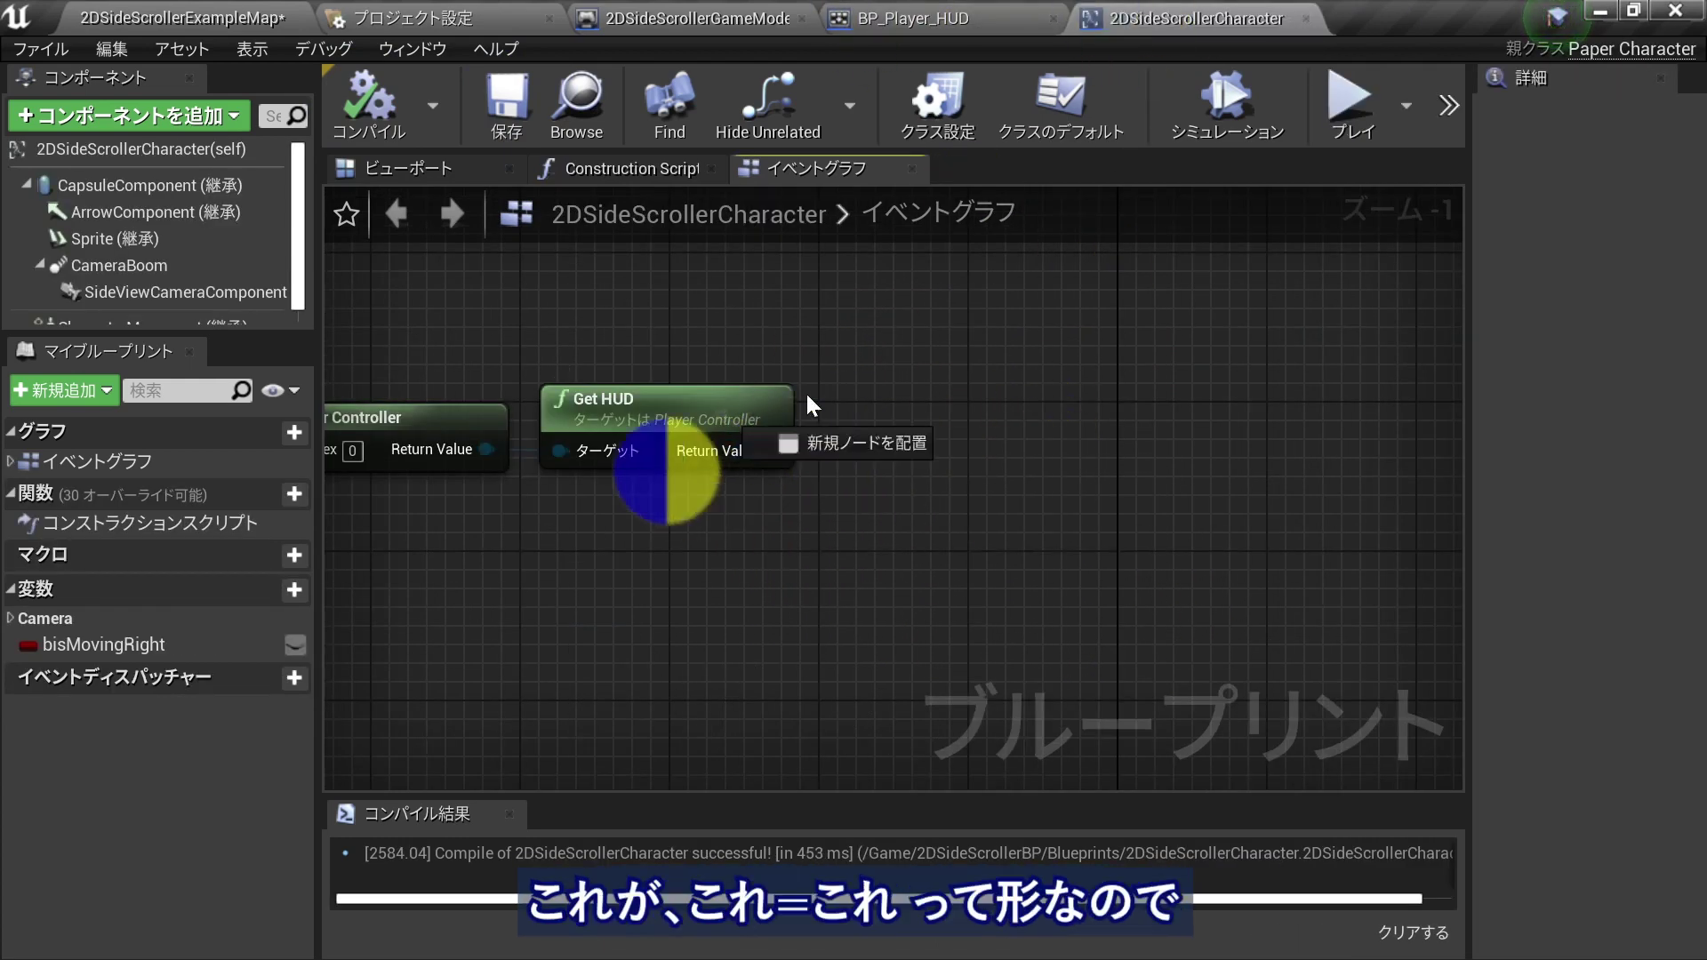
drag(717, 460, 812, 406)
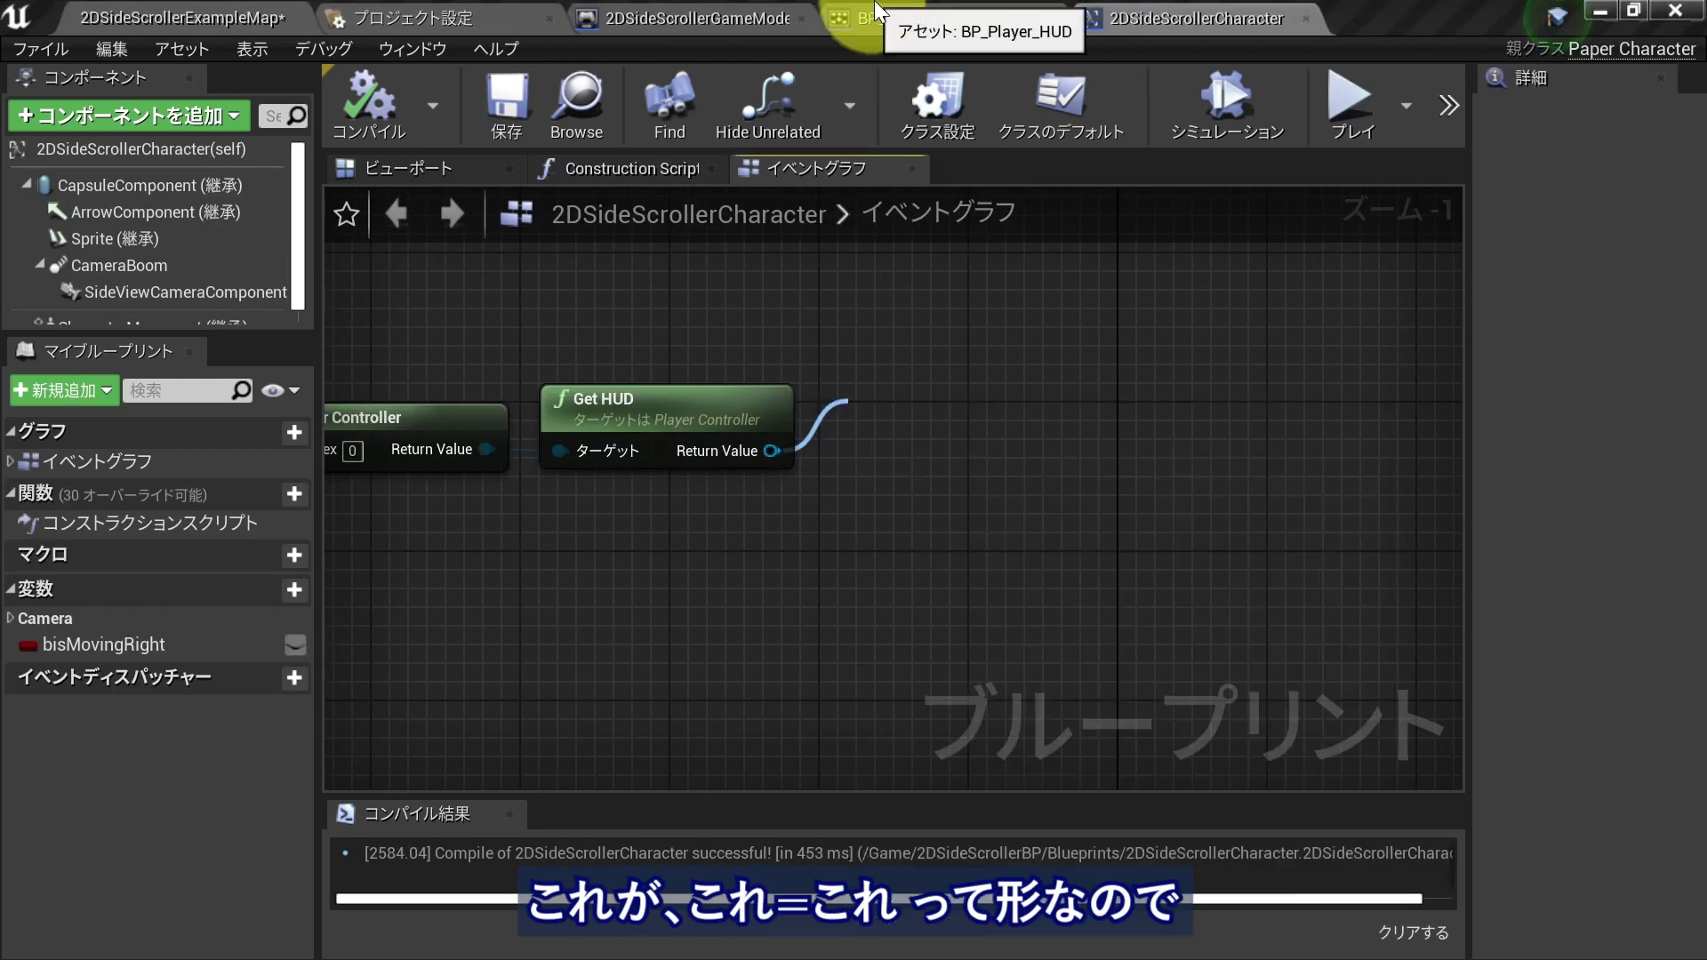
click(889, 18)
right_drag(1093, 486, 883, 529)
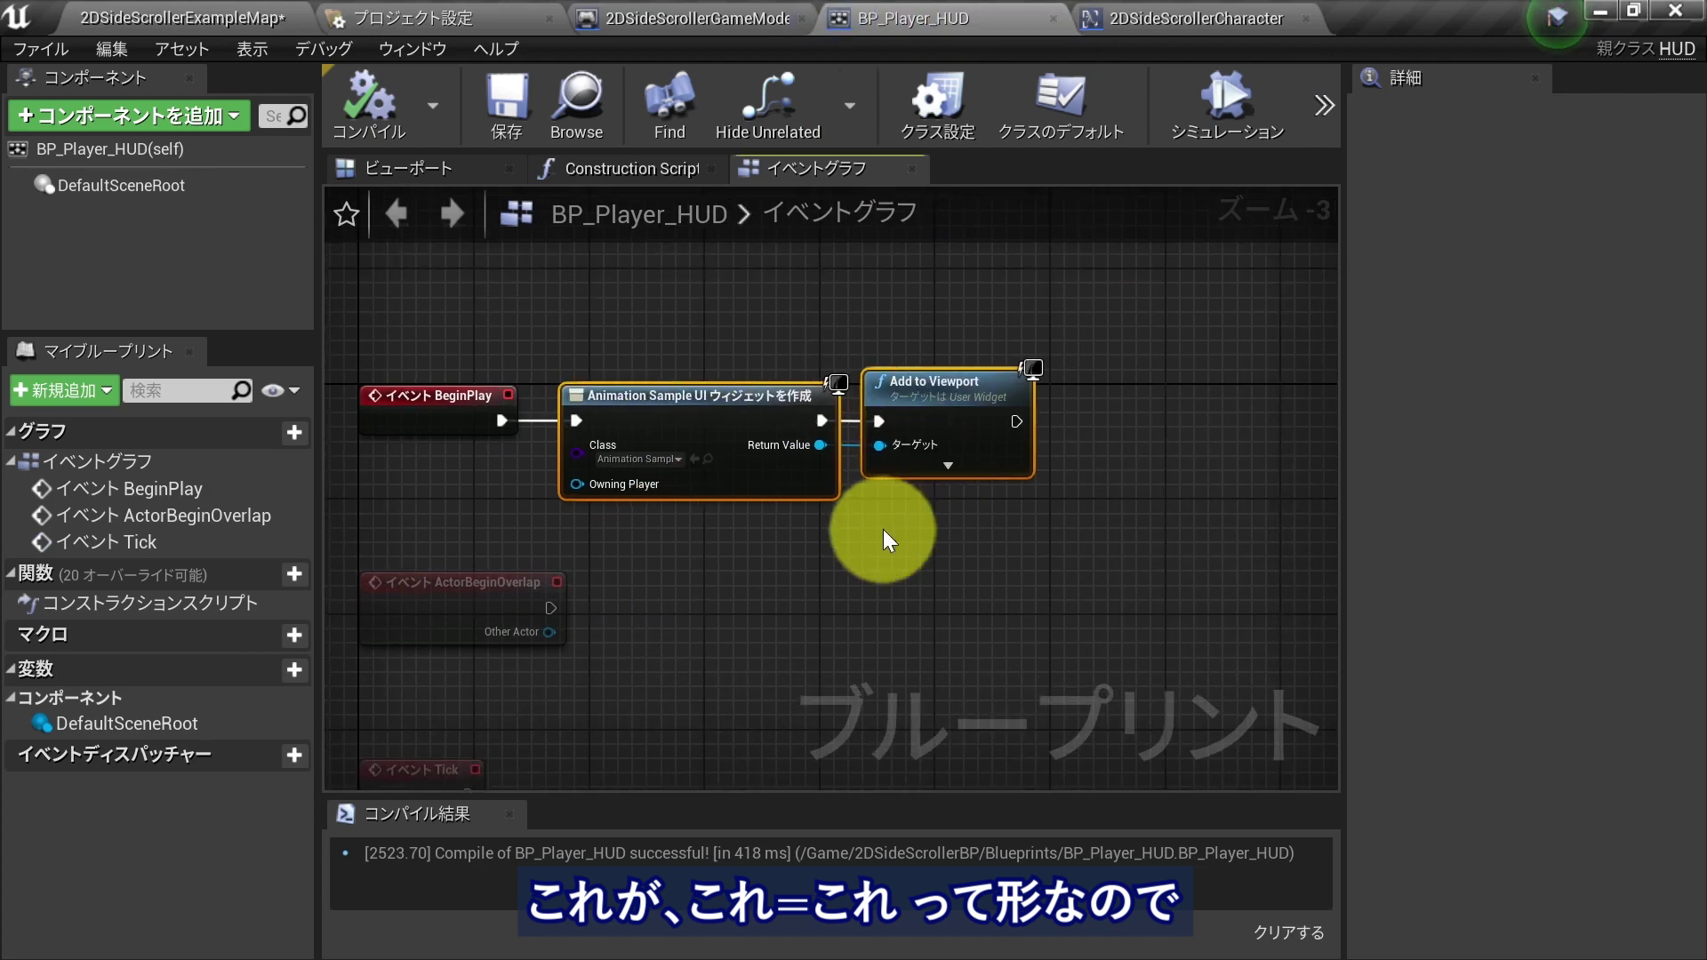
click(1138, 27)
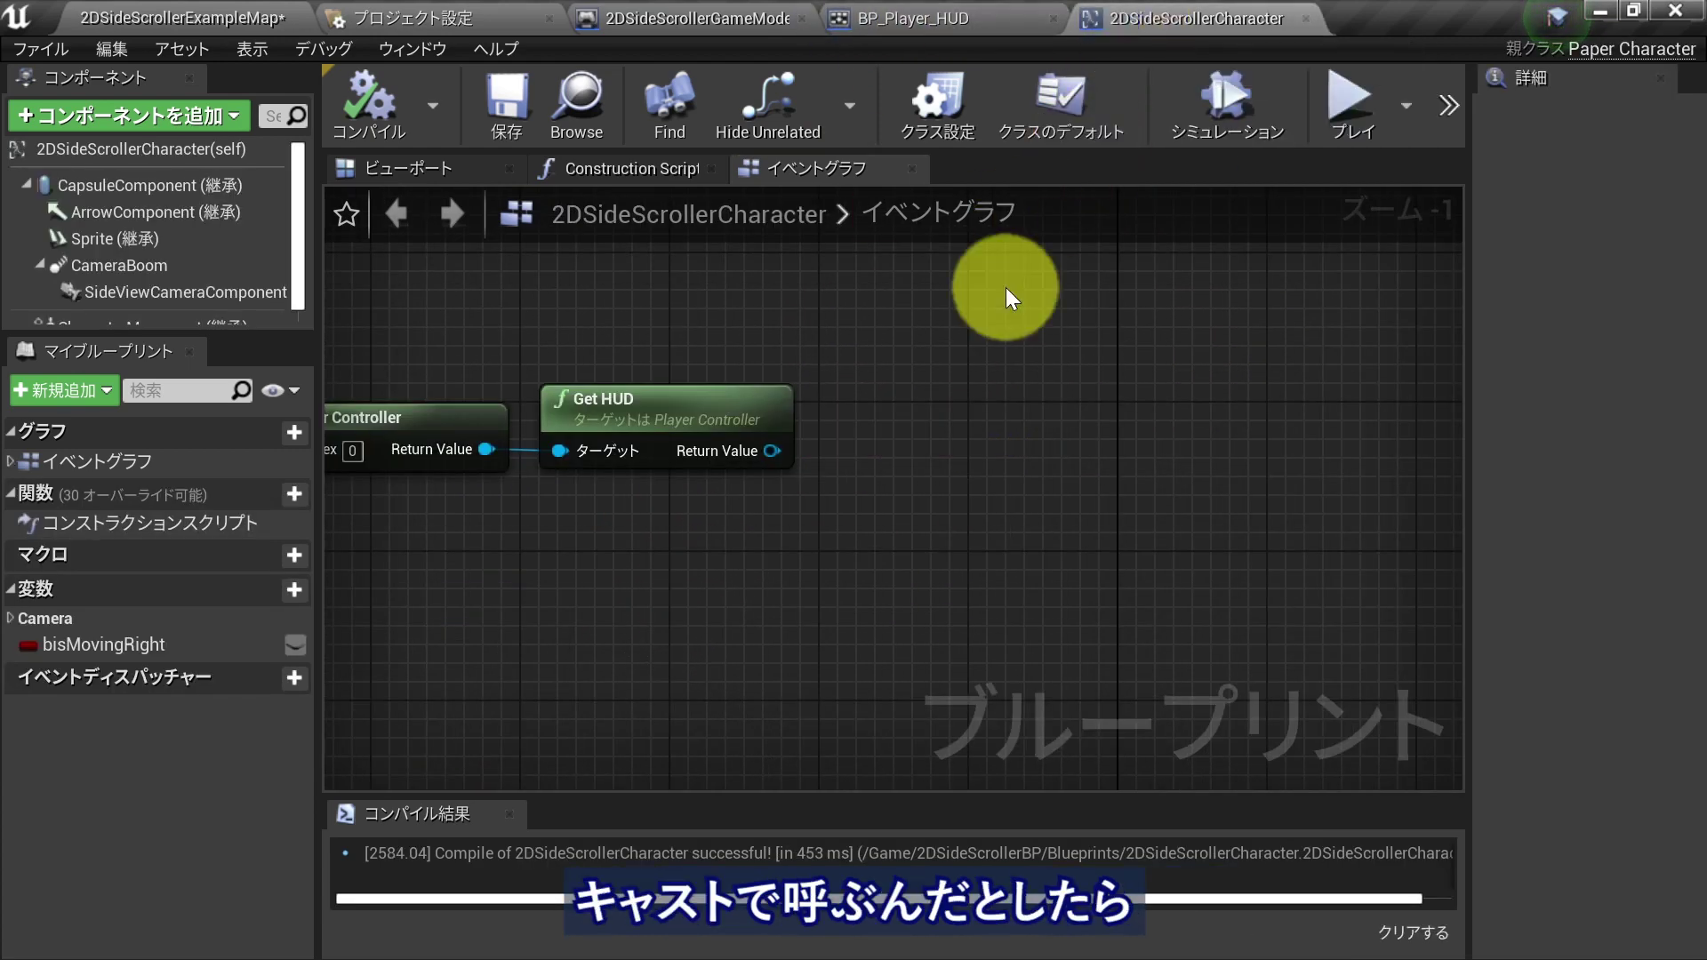
- Add a Cast To BP_Player_HUD node from Get HUD's output and place it beside Get HUD
drag(772, 450, 953, 432)
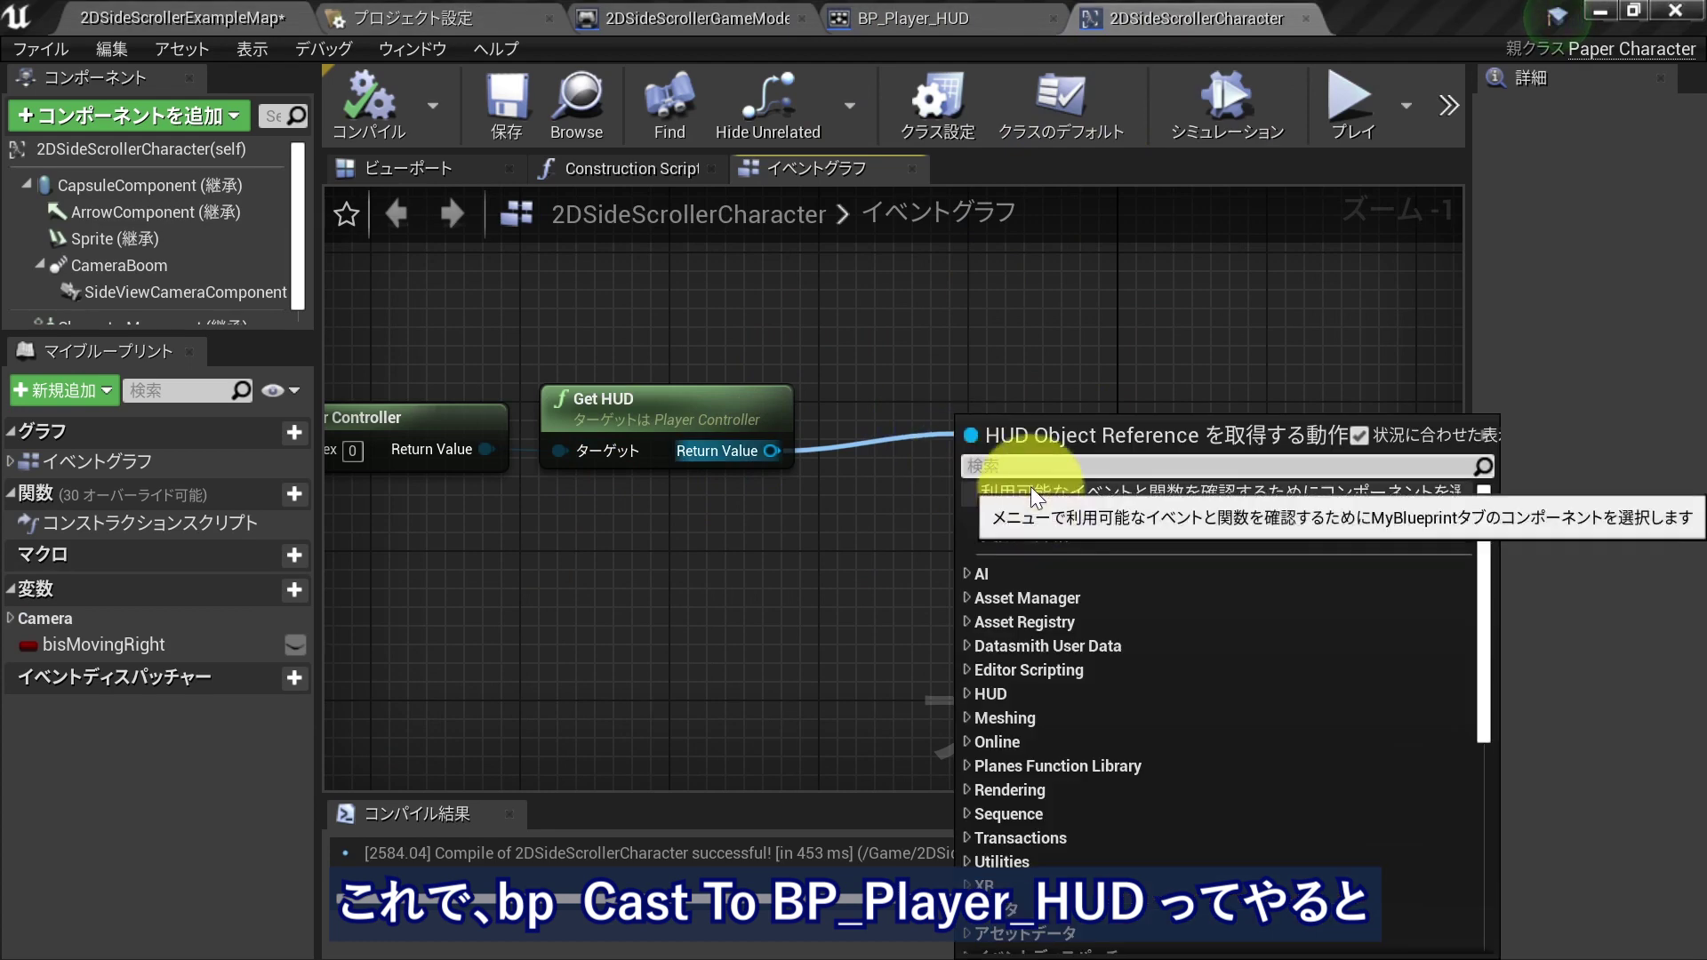
text(bp)
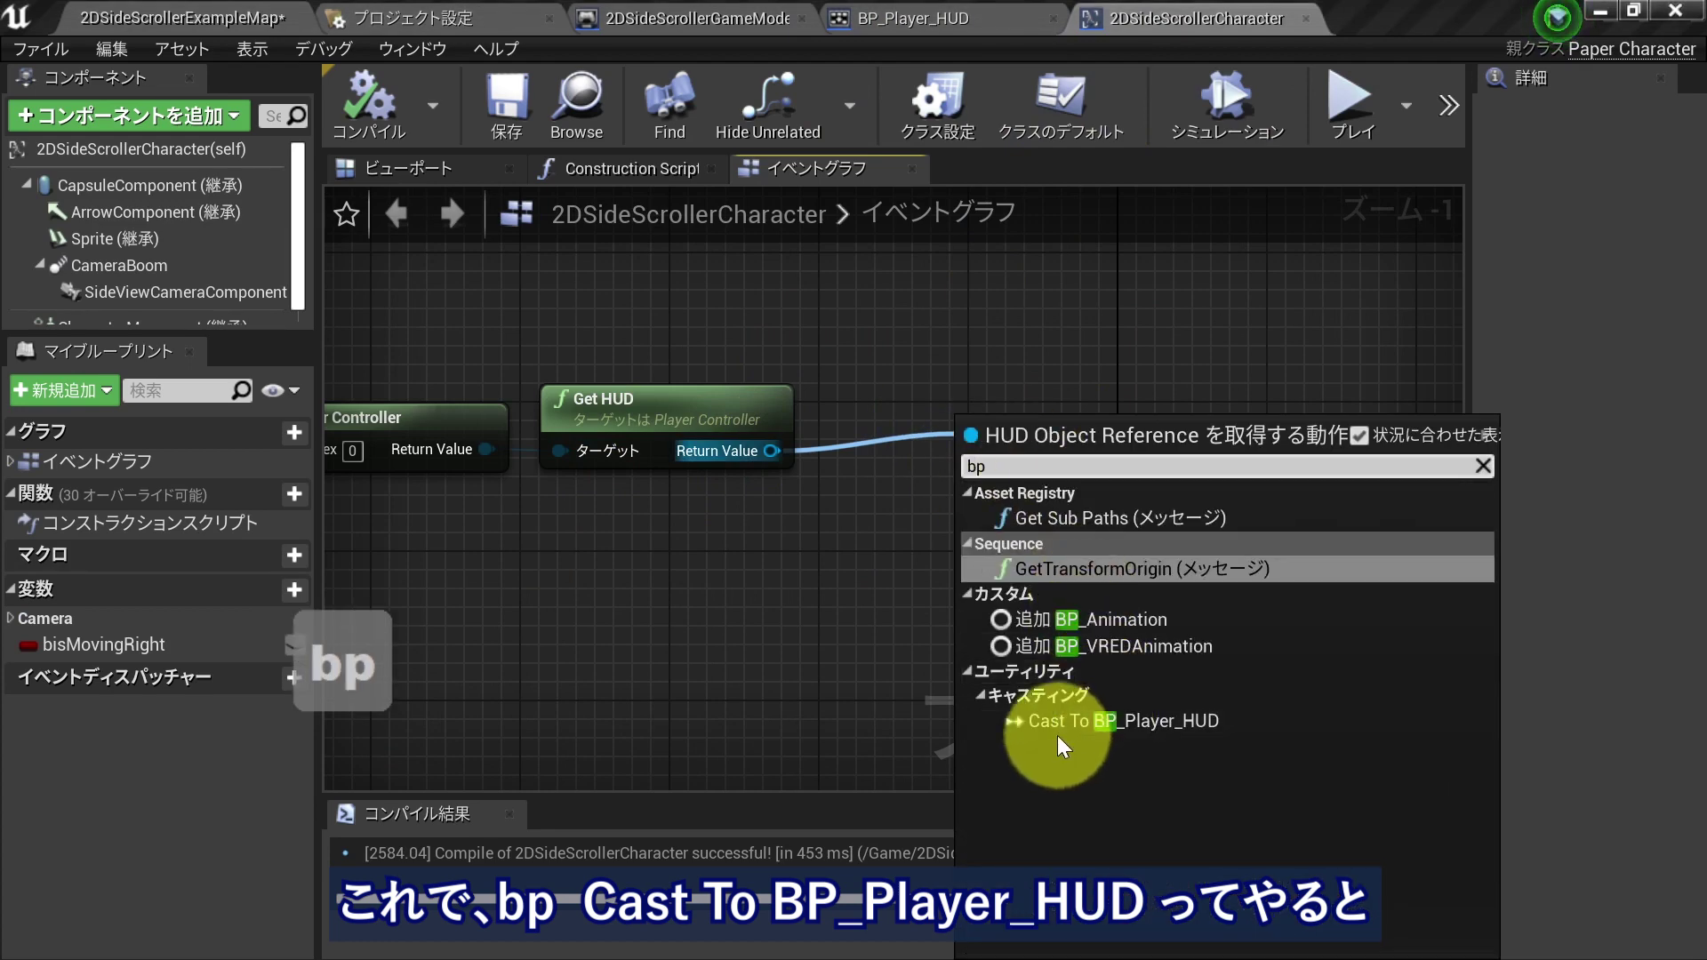
click(1166, 726)
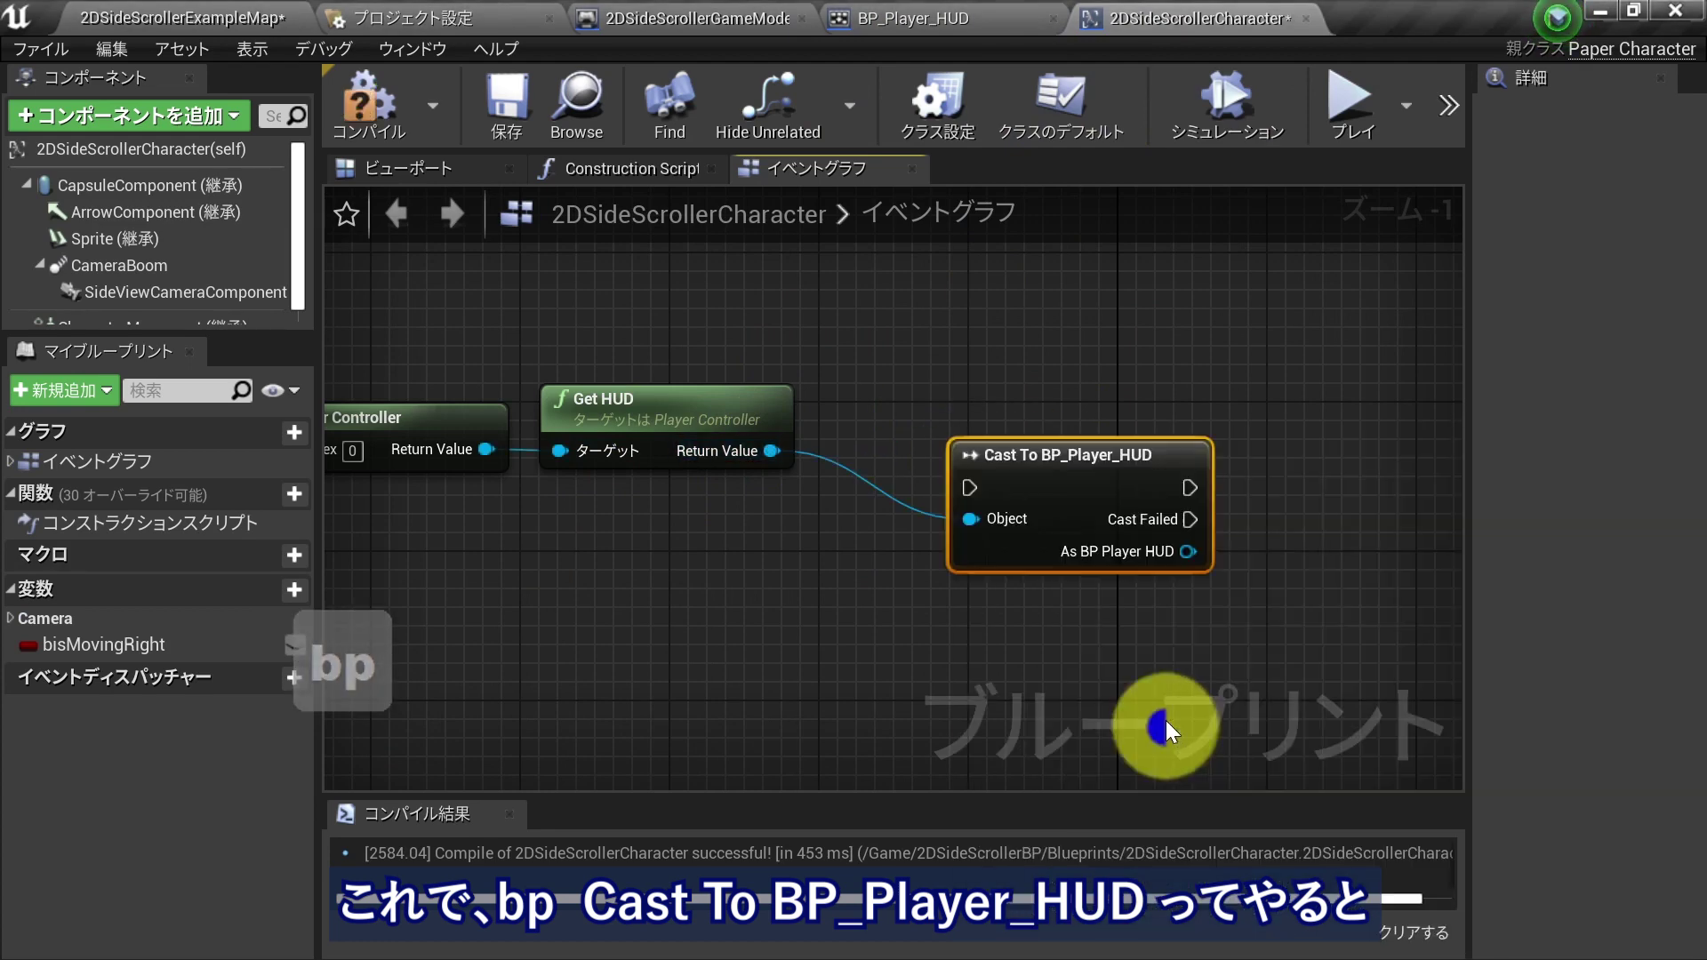
drag(1066, 455, 999, 439)
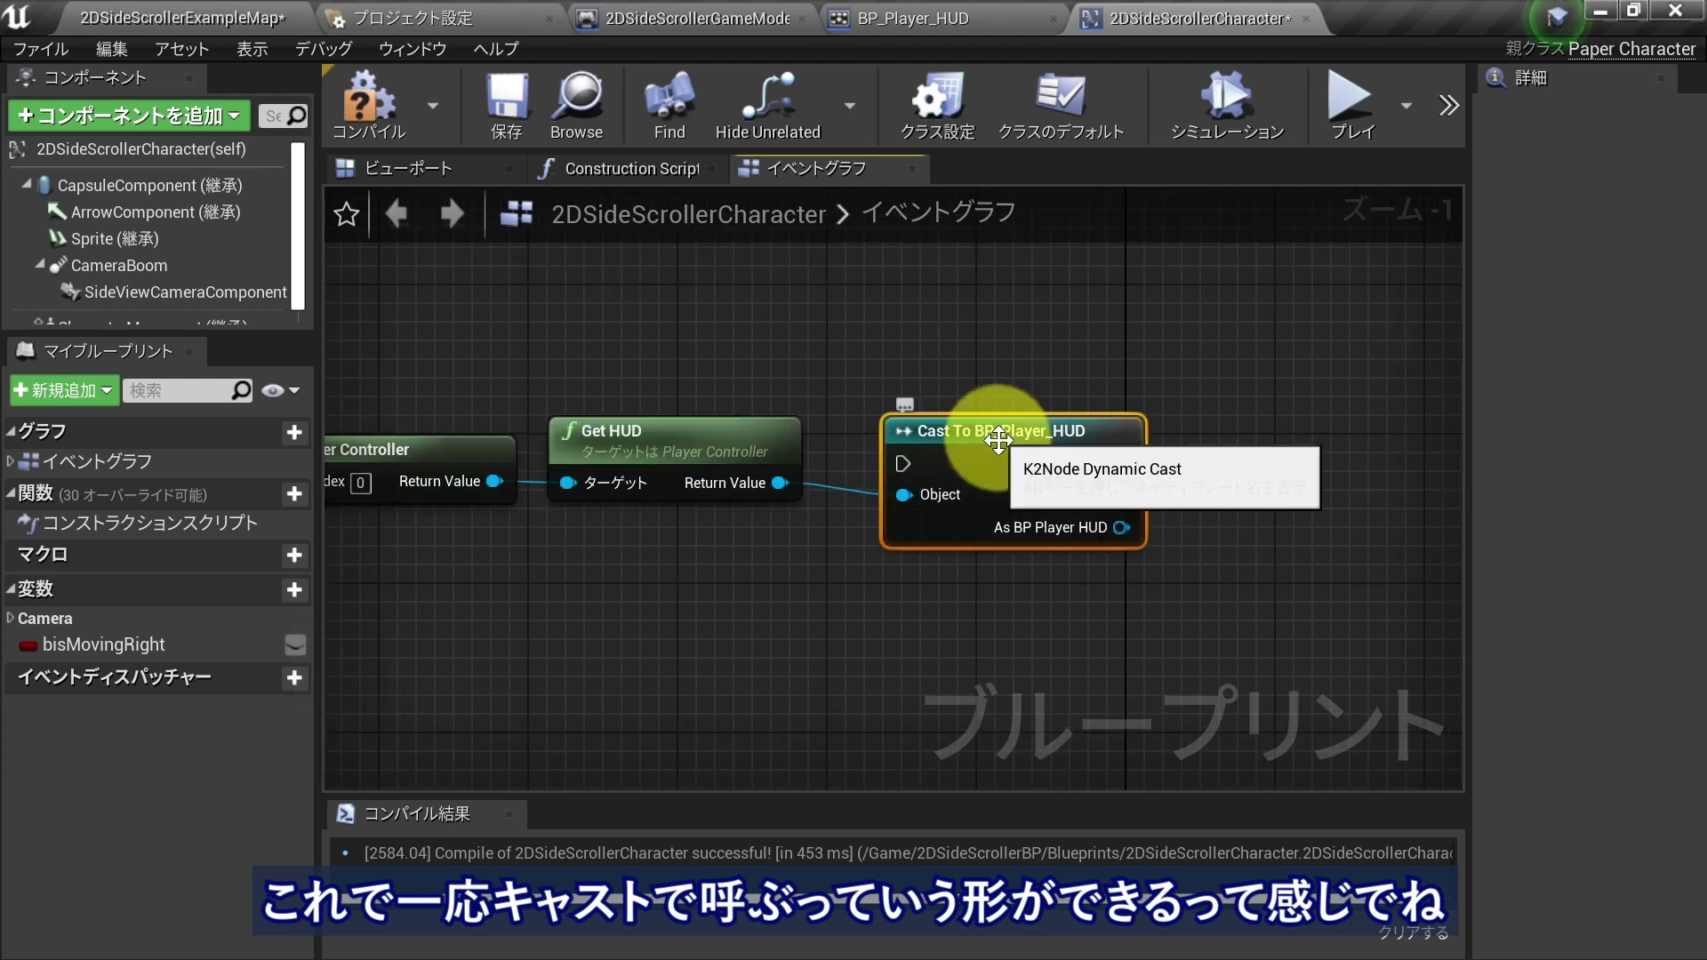
right_click(998, 439)
scroll(848, 626, down, 5)
scroll(942, 697, up, 2)
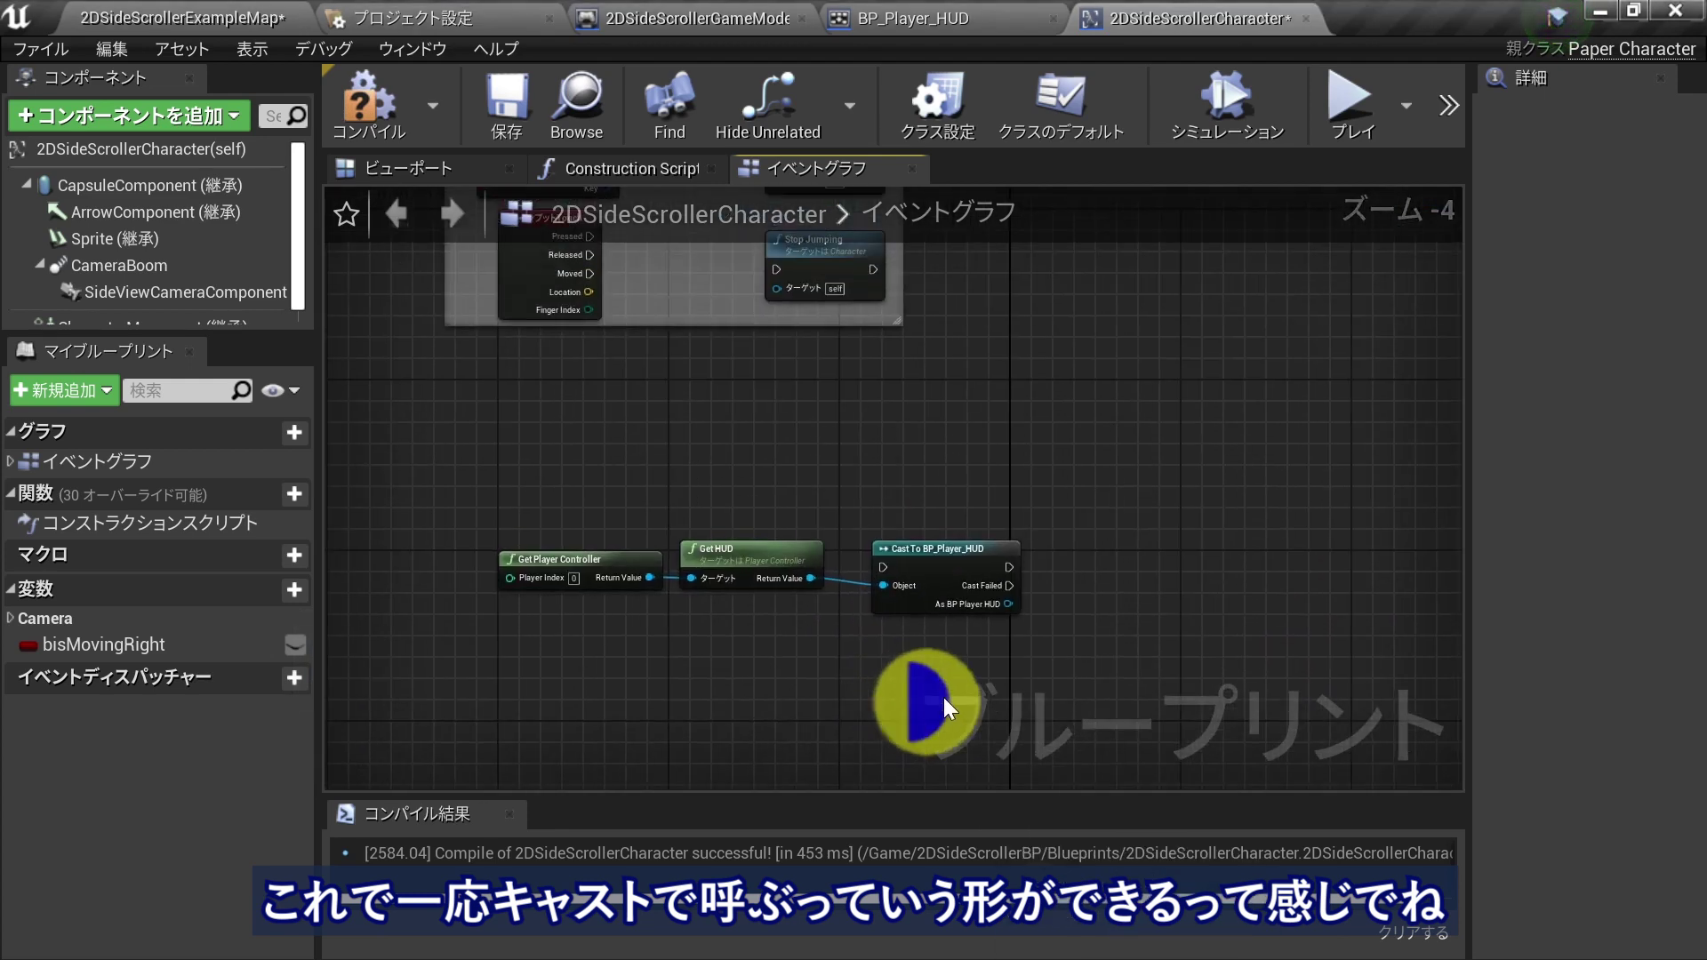
scroll(942, 697, up, 2)
right_drag(999, 578, 984, 526)
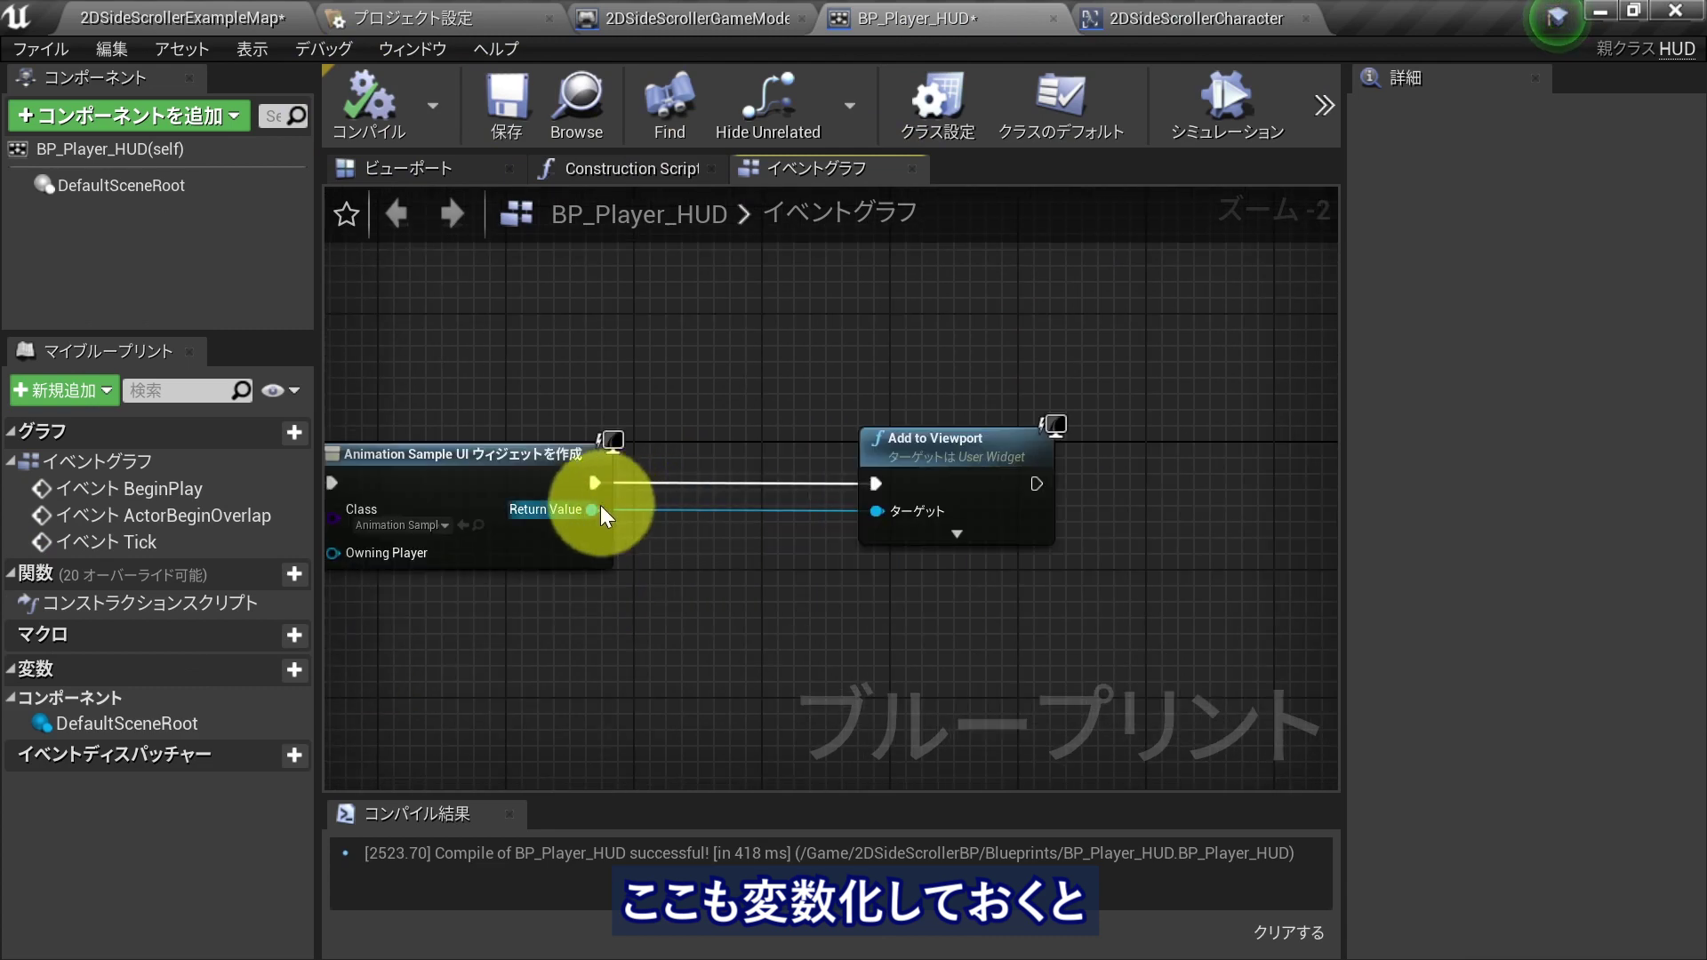
- Promote the Create Widget Return Value to a NewVar_0 variable and compile BP_Player_HUD
right_click(592, 510)
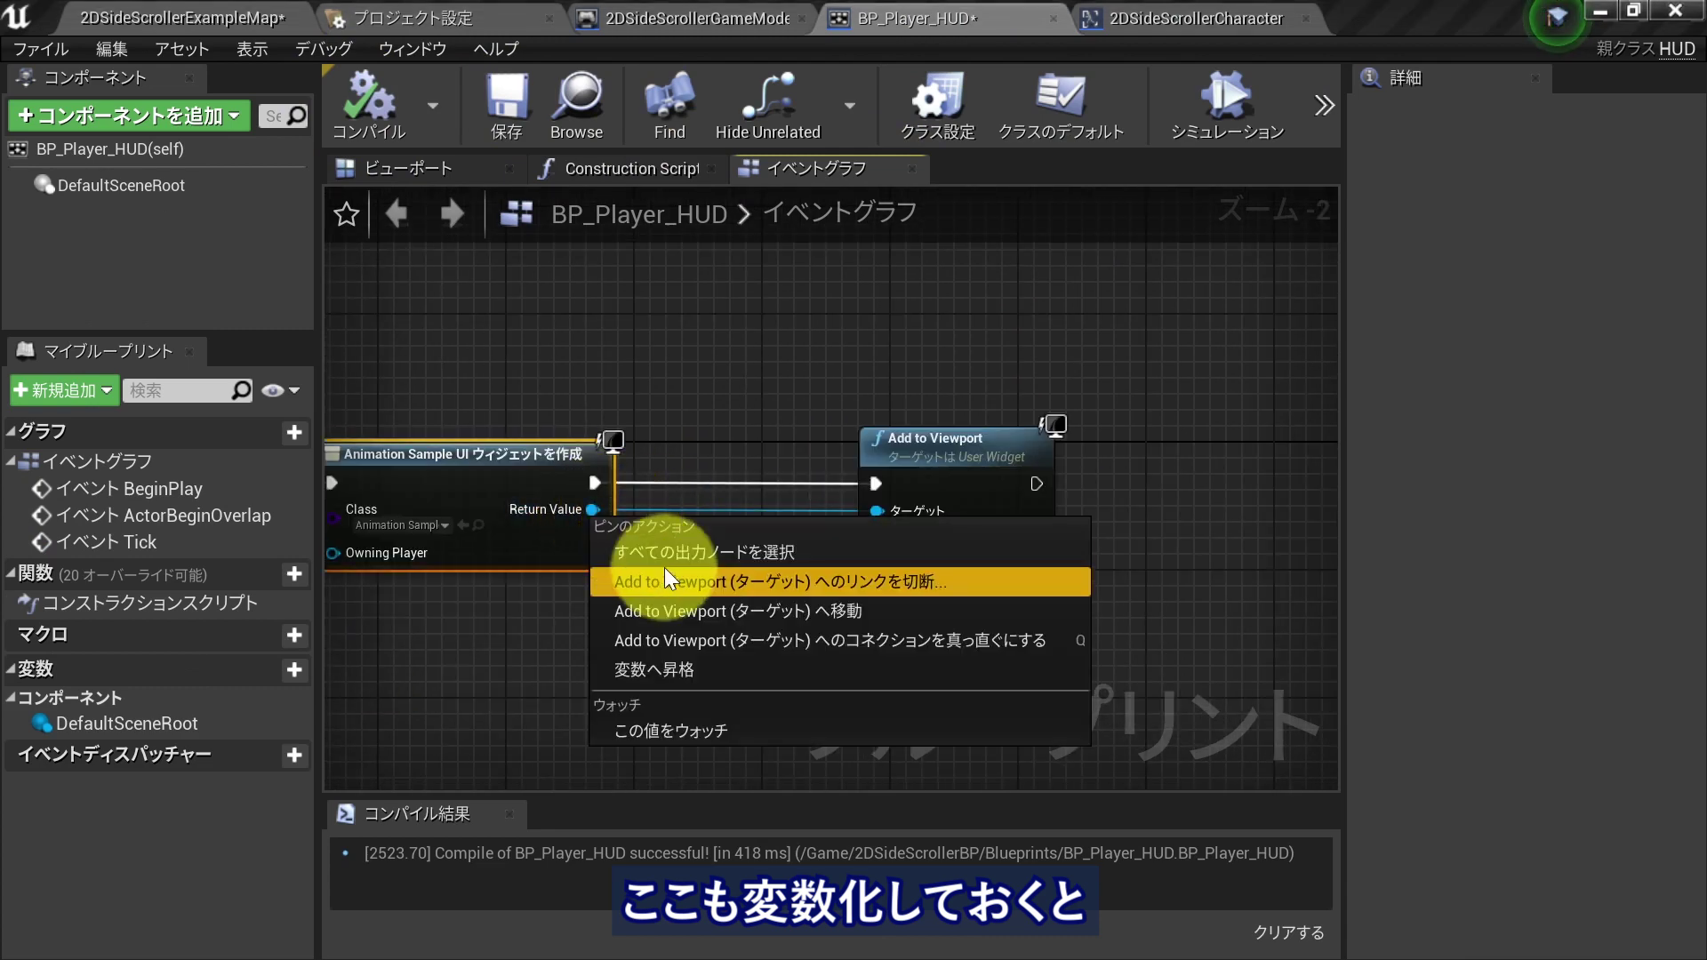
click(653, 669)
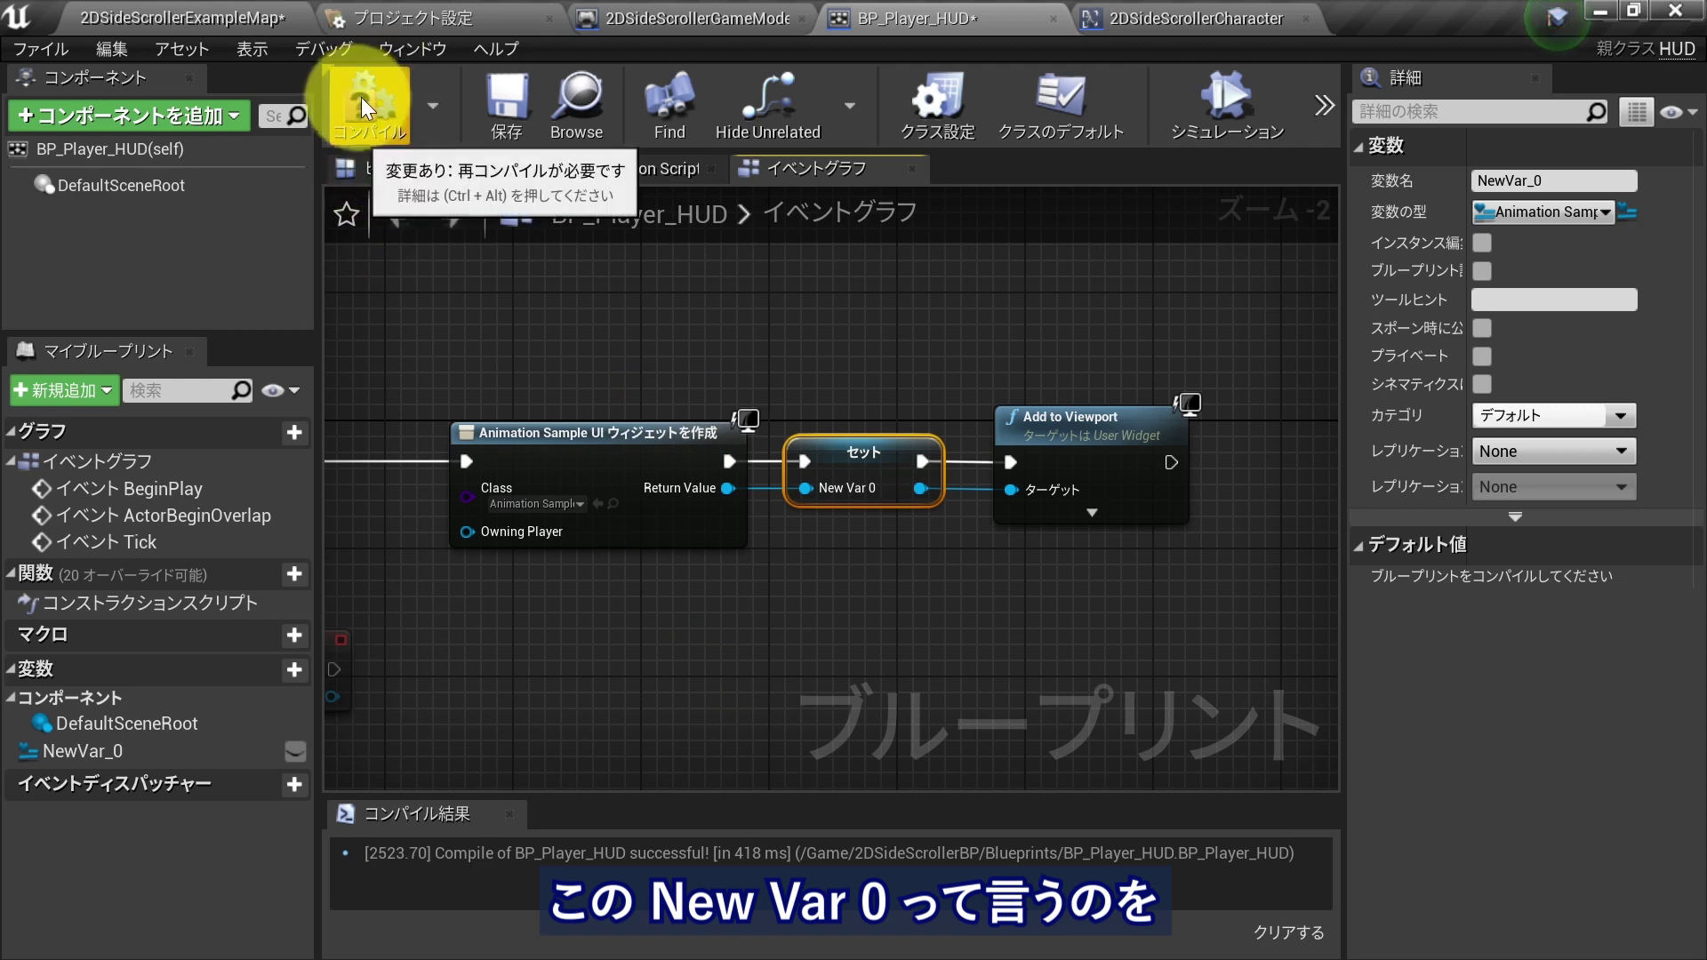
click(505, 93)
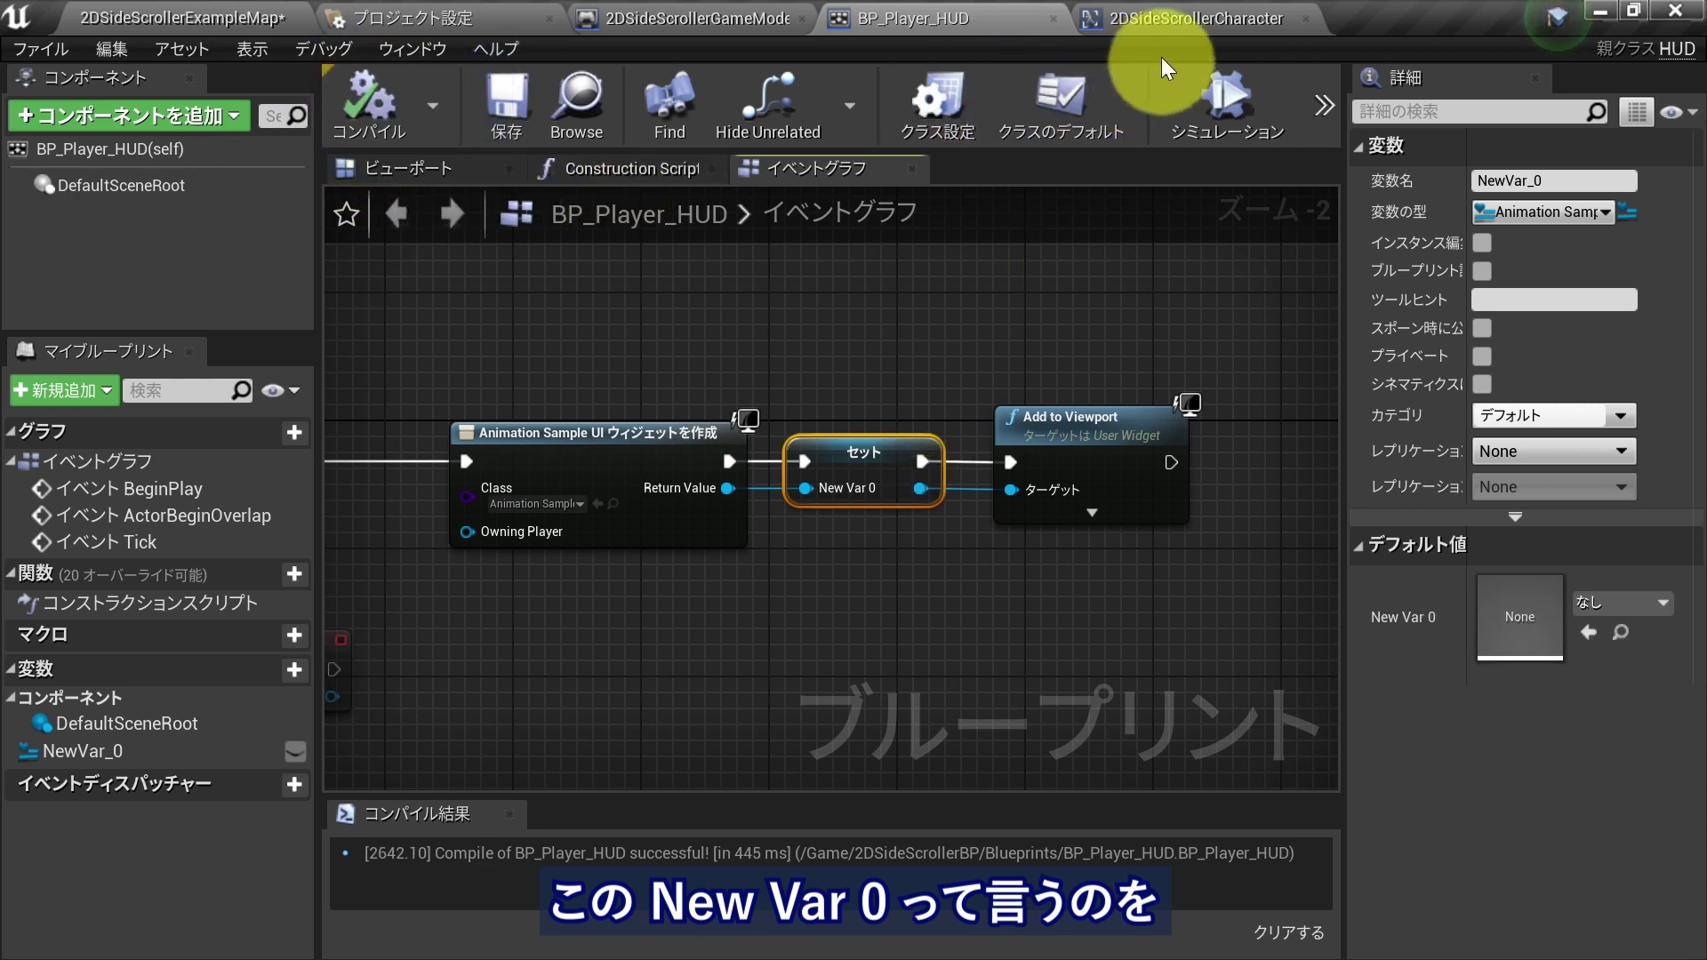
click(1170, 34)
- Add a New Var 0 getter from the cast's As BP Player HUD output and place it beside the cast
scroll(1081, 541, down, 1)
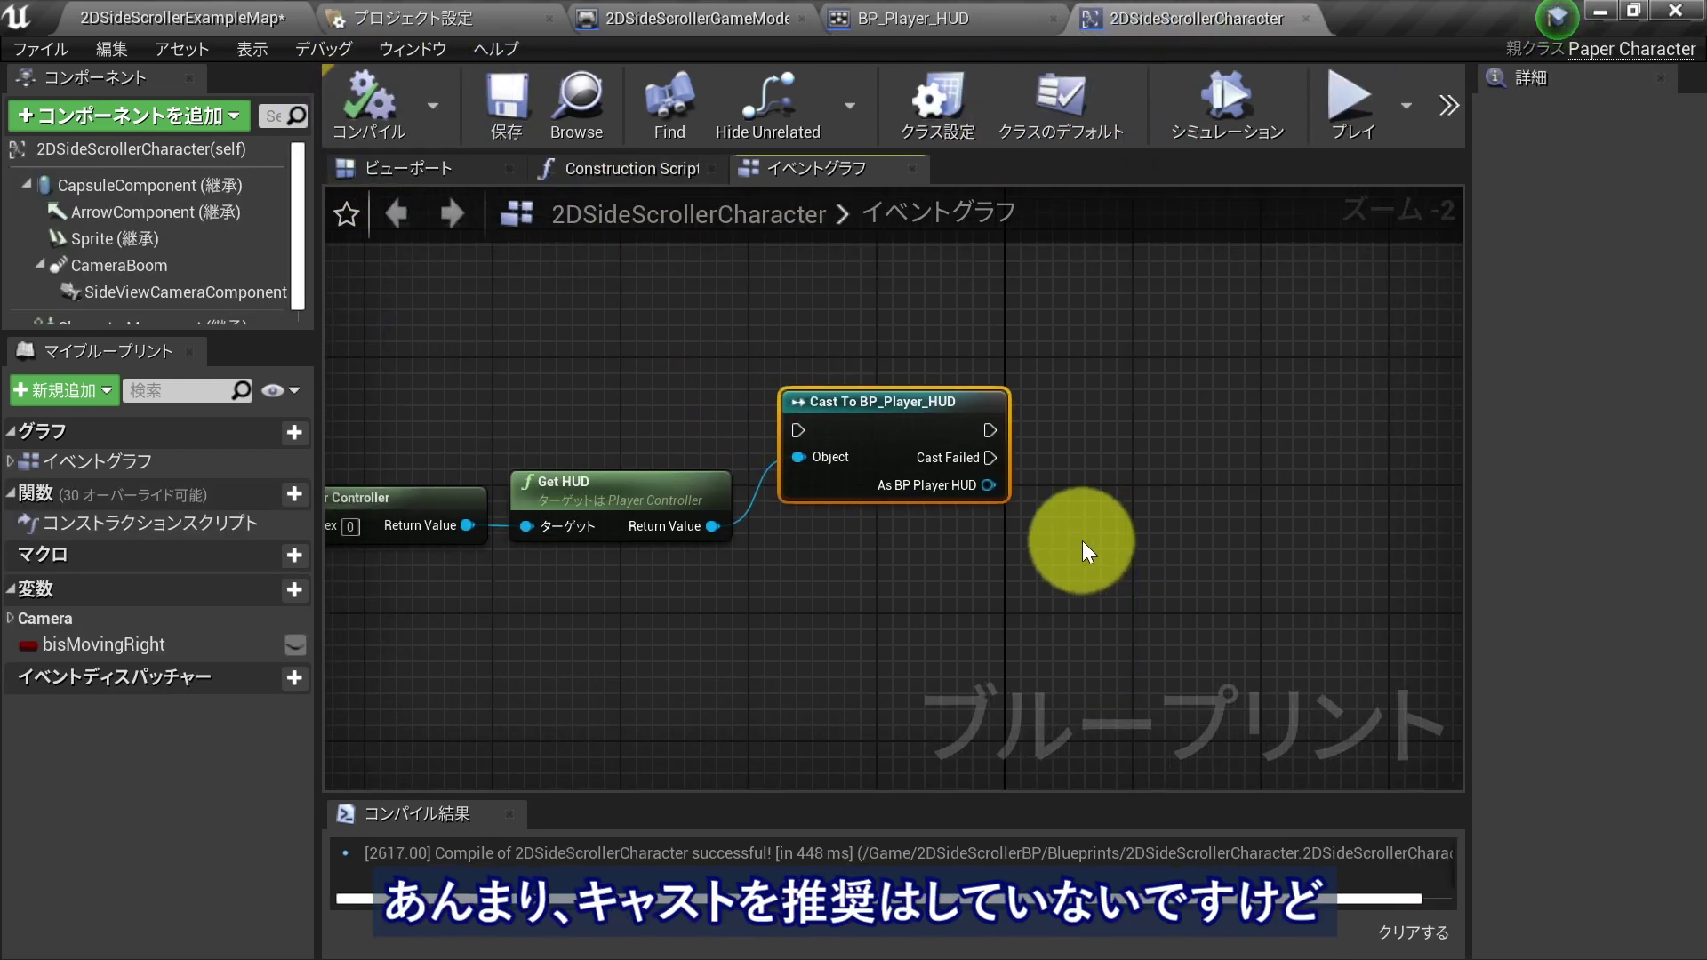
right_drag(1081, 540, 851, 618)
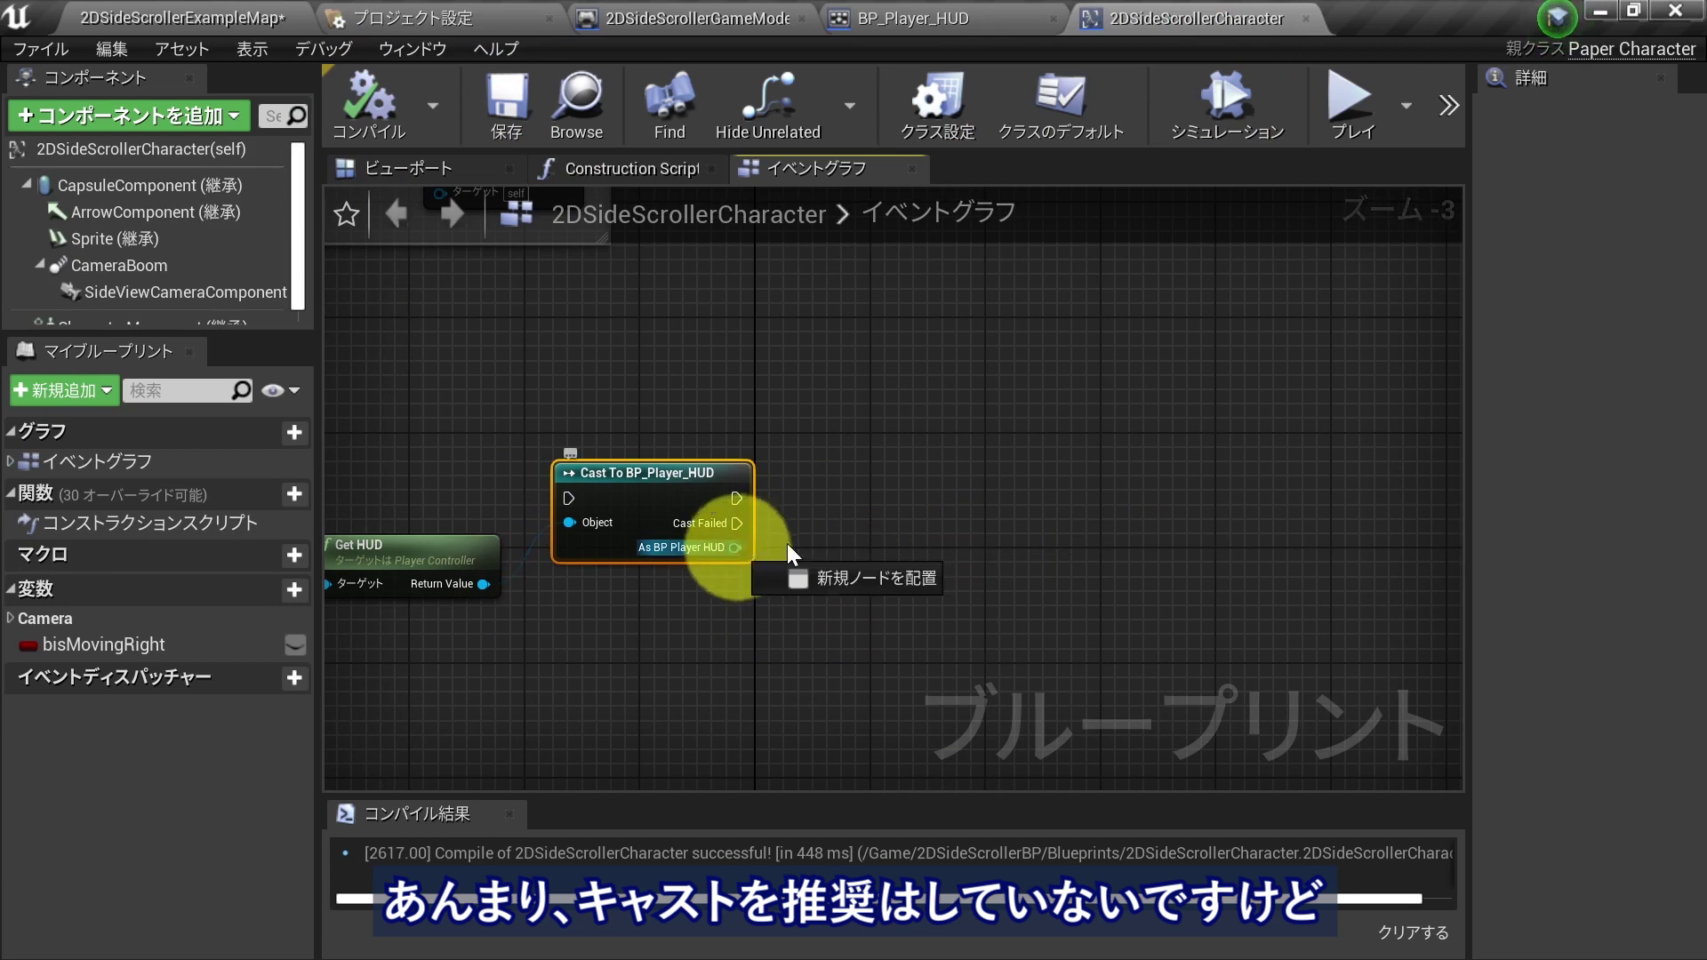
drag(786, 553, 1052, 530)
text(new)
click(1161, 697)
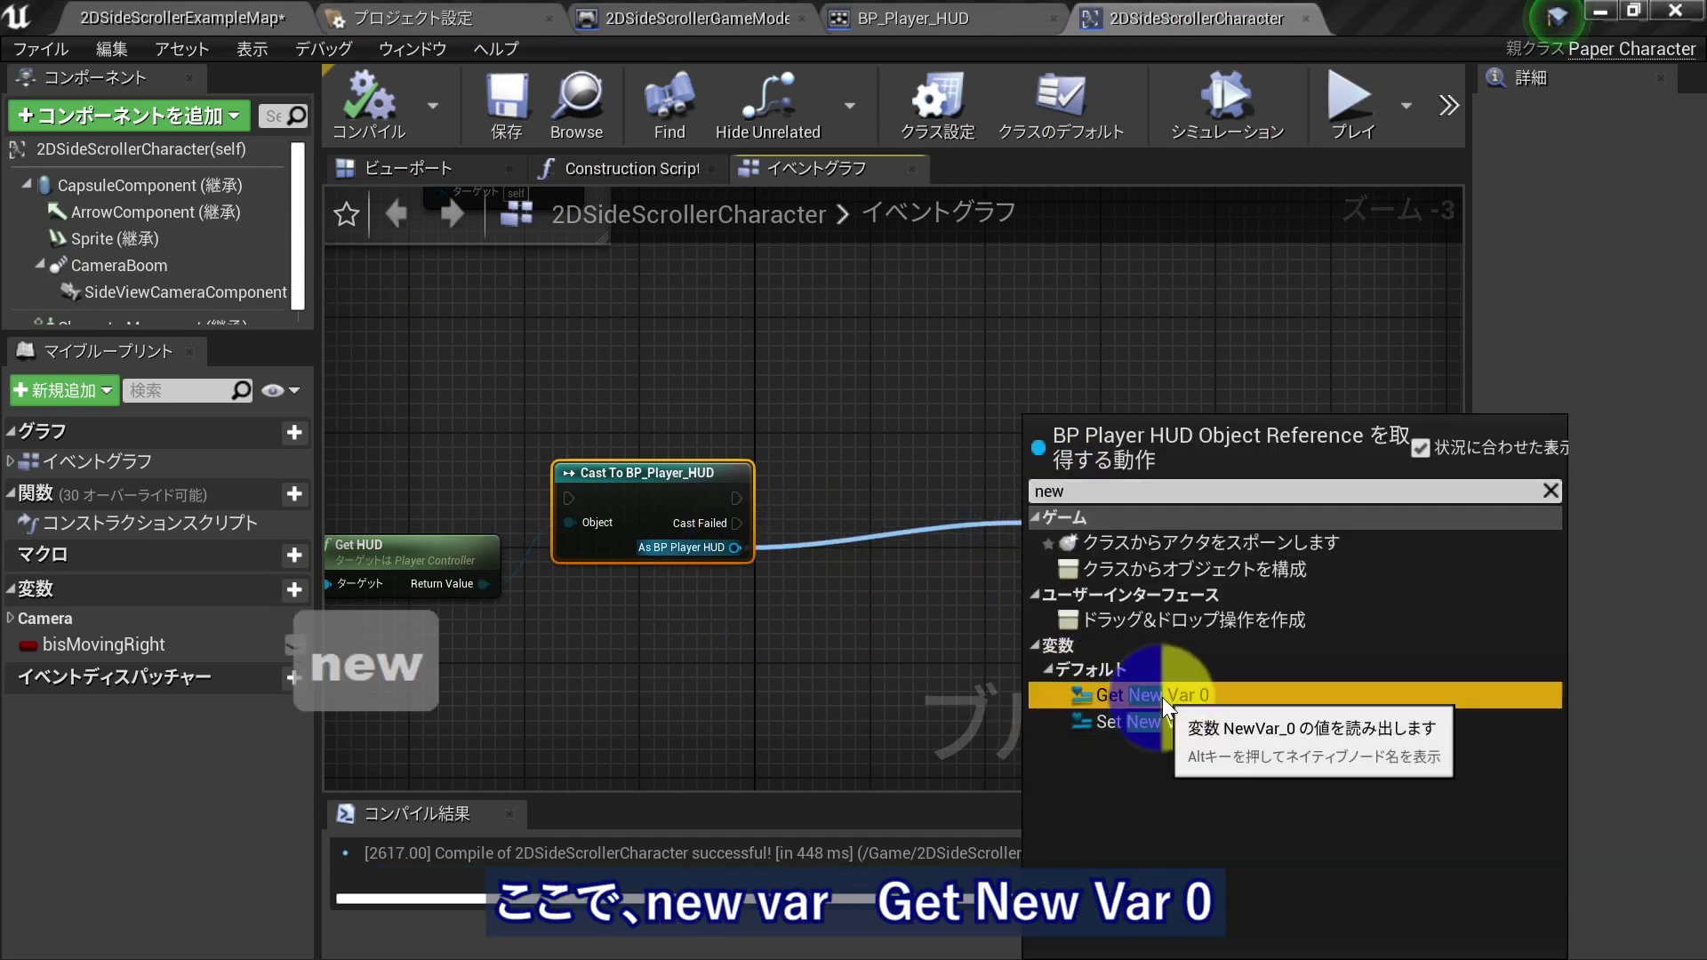
drag(1124, 534, 658, 655)
drag(735, 548, 838, 663)
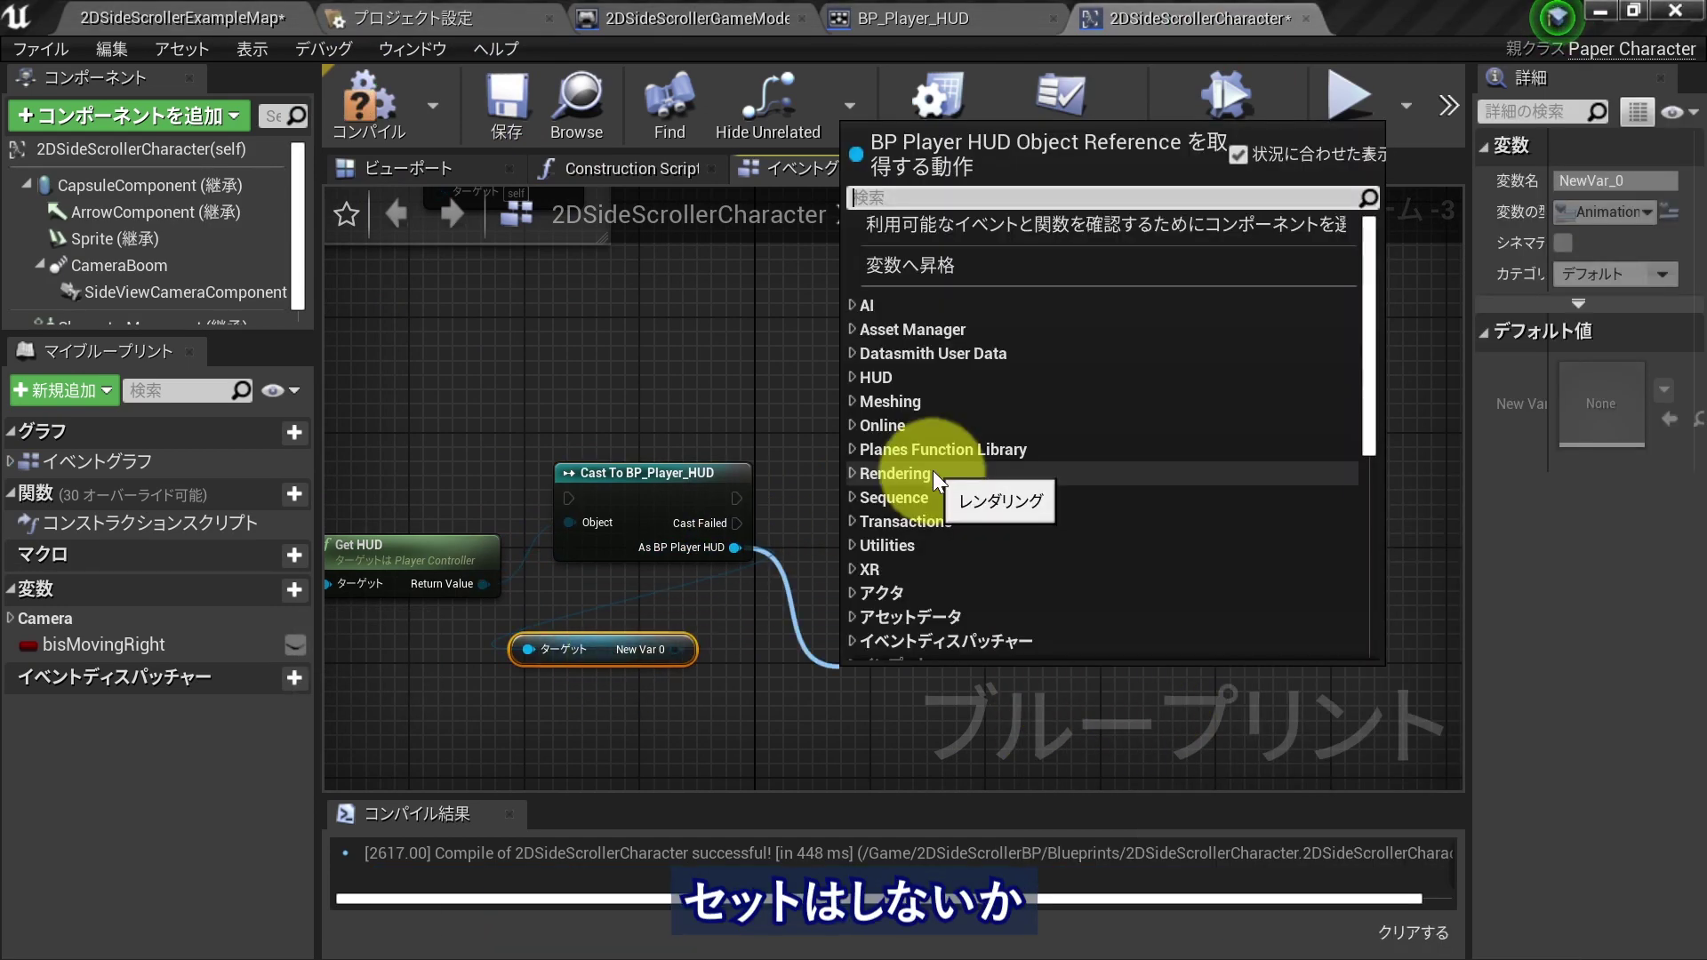
click(754, 583)
drag(615, 643, 725, 595)
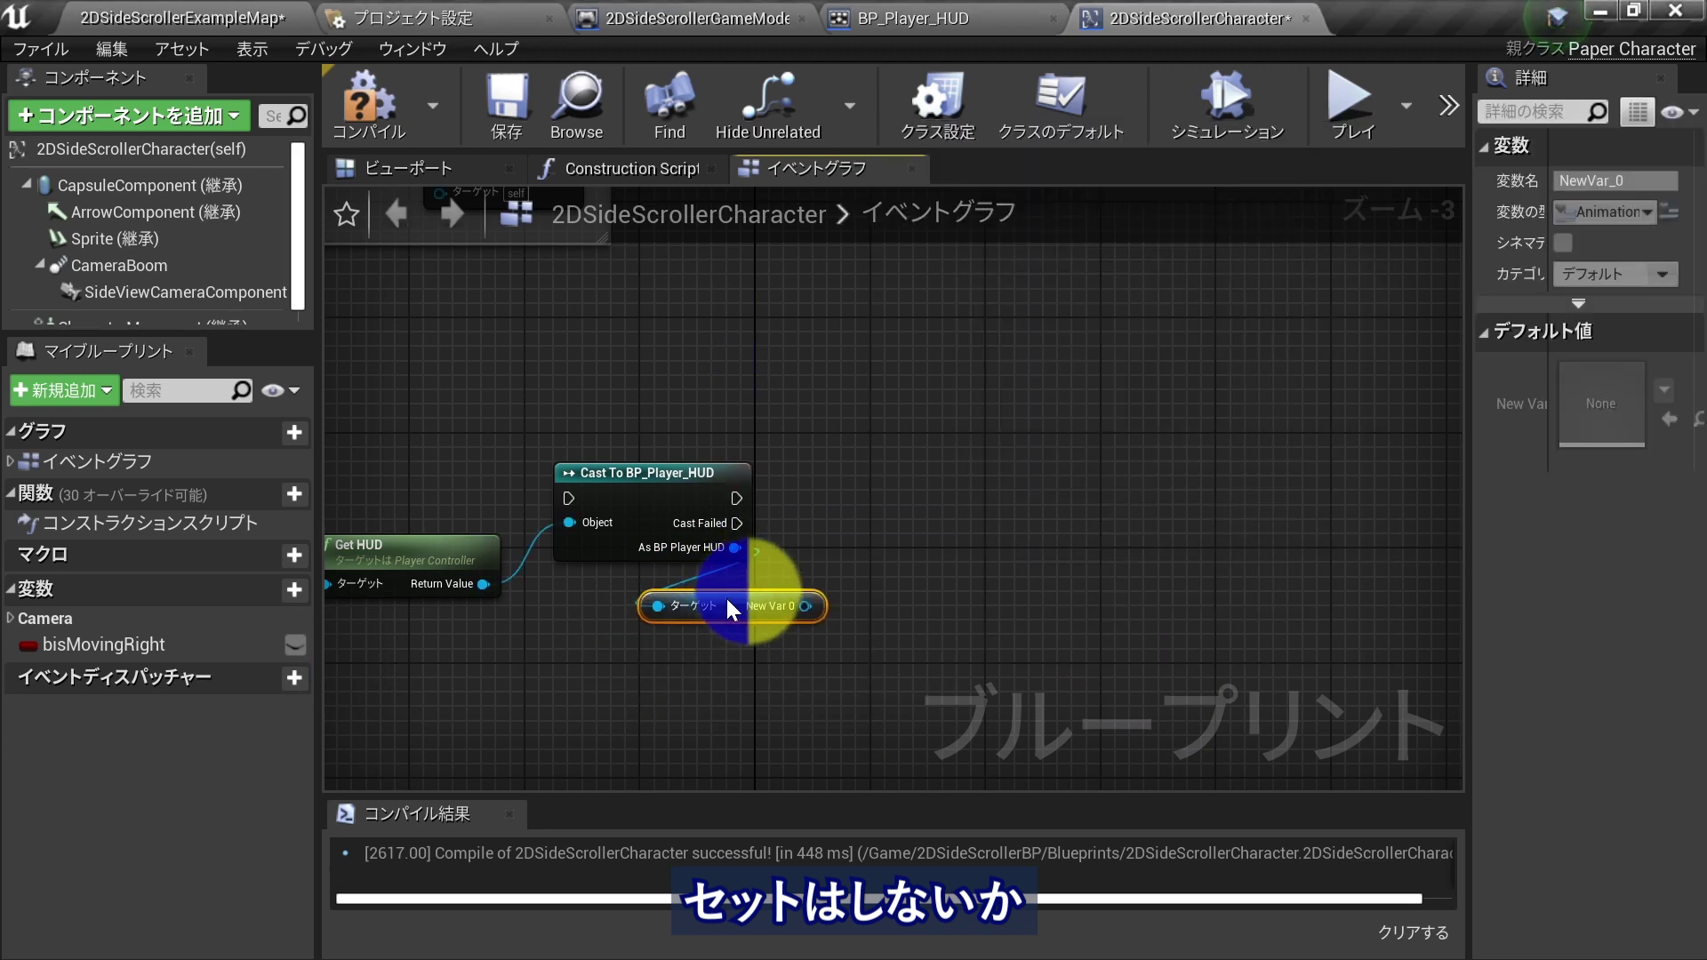
- Pan and zoom to frame the Get Player Controller → Get HUD → Cast chain
scroll(1065, 484, down, 3)
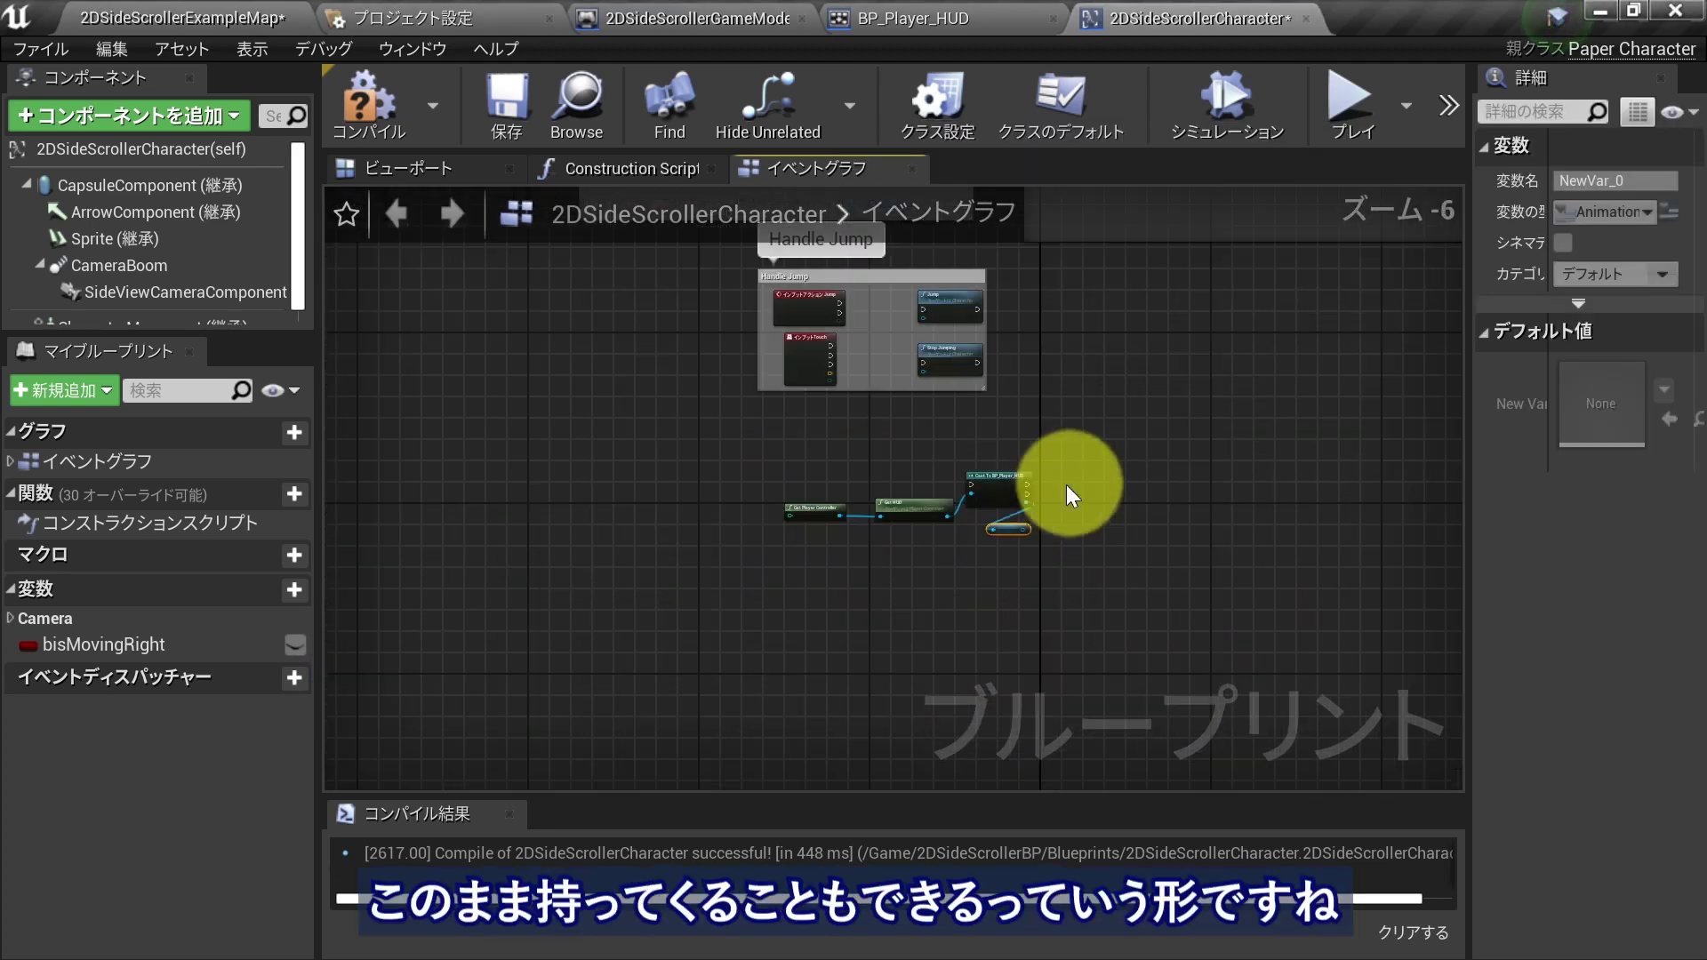
scroll(1086, 489, up, 3)
scroll(1147, 560, down, 1)
scroll(1262, 552, up, 2)
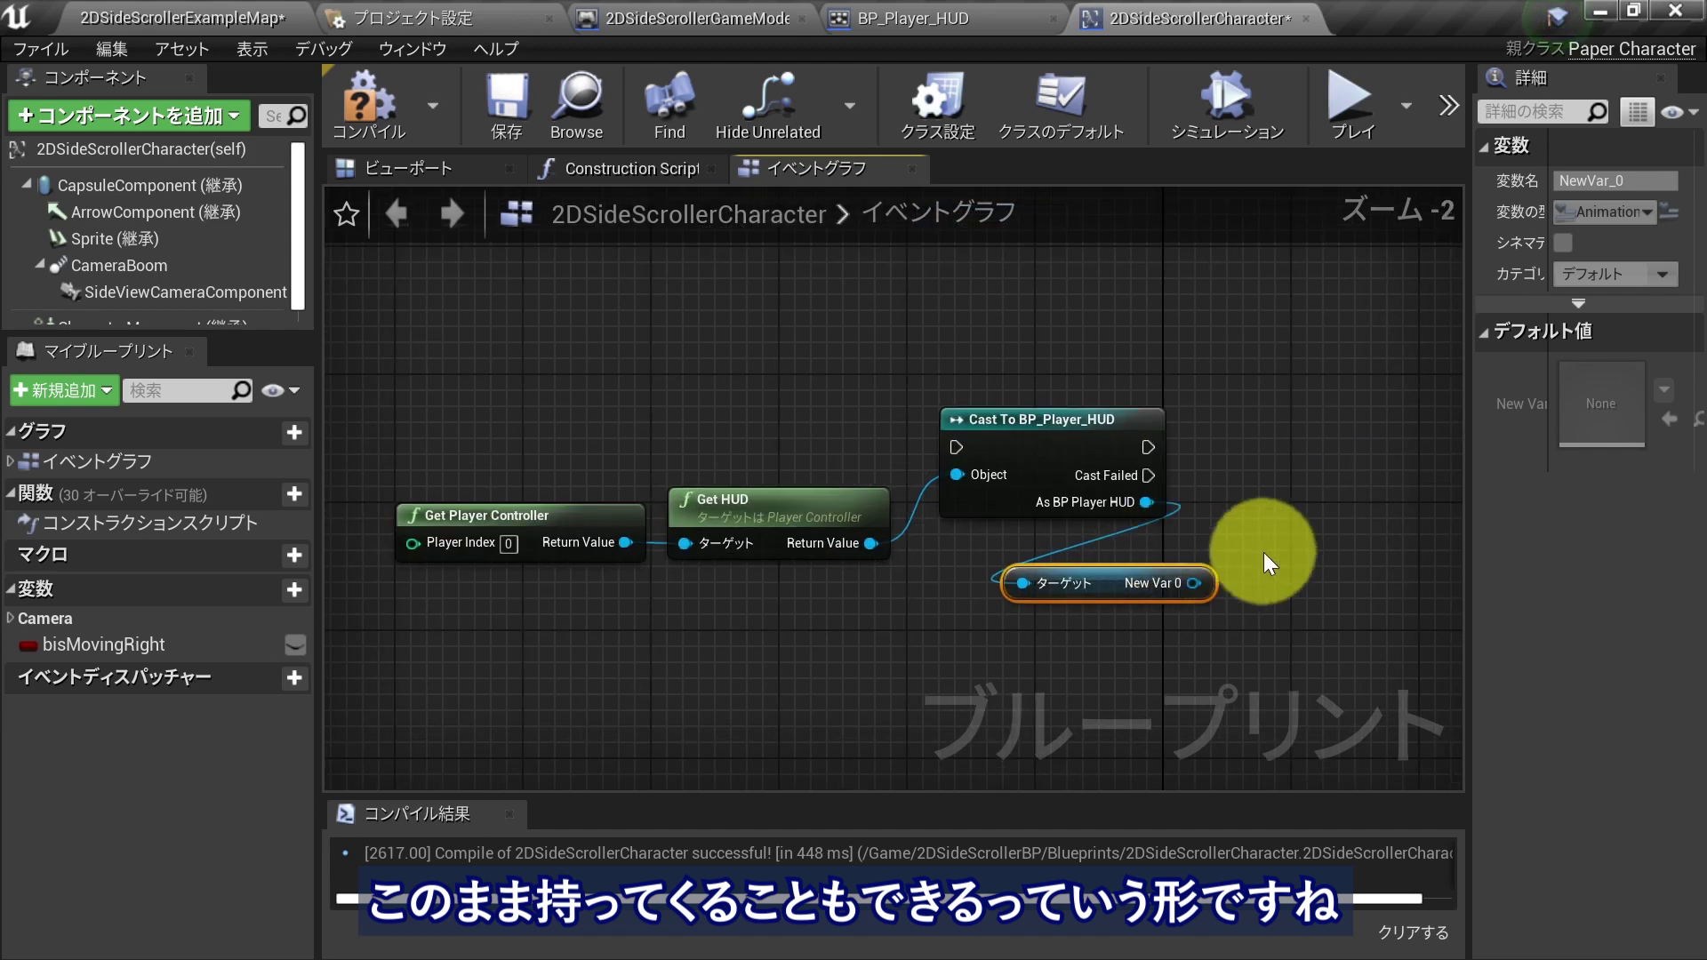
right_drag(692, 588, 901, 636)
scroll(898, 645, up, 2)
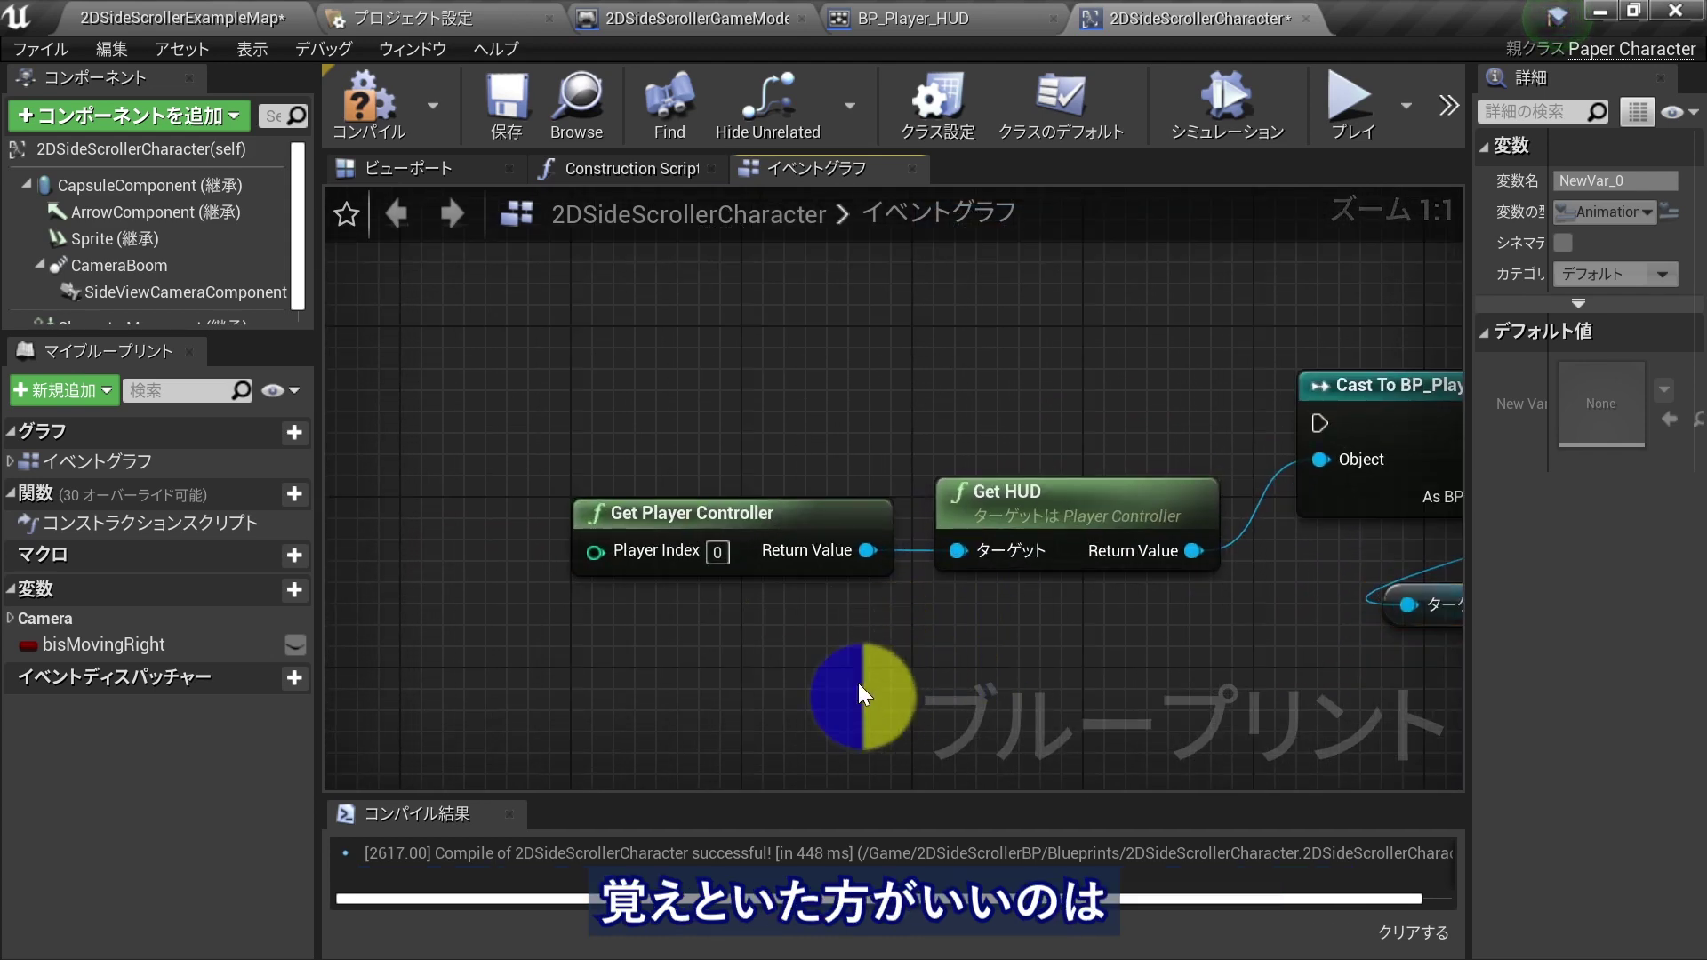
drag(744, 697, 569, 426)
right_drag(855, 548, 580, 523)
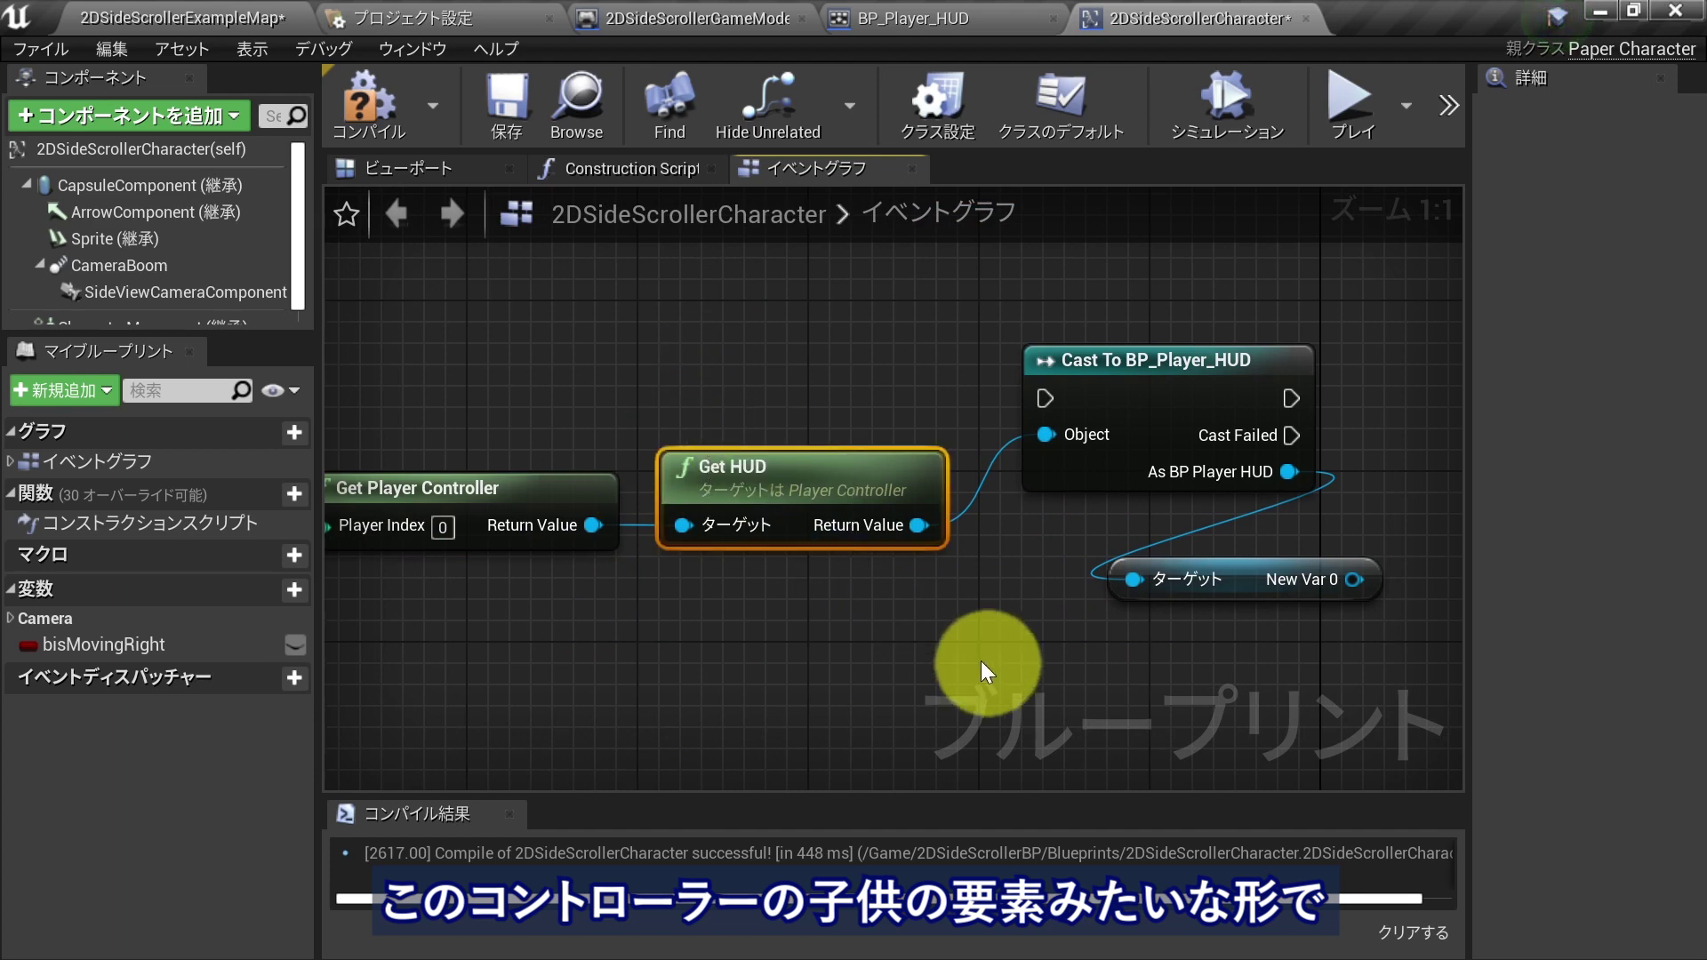
drag(981, 669, 626, 400)
scroll(781, 590, down, 2)
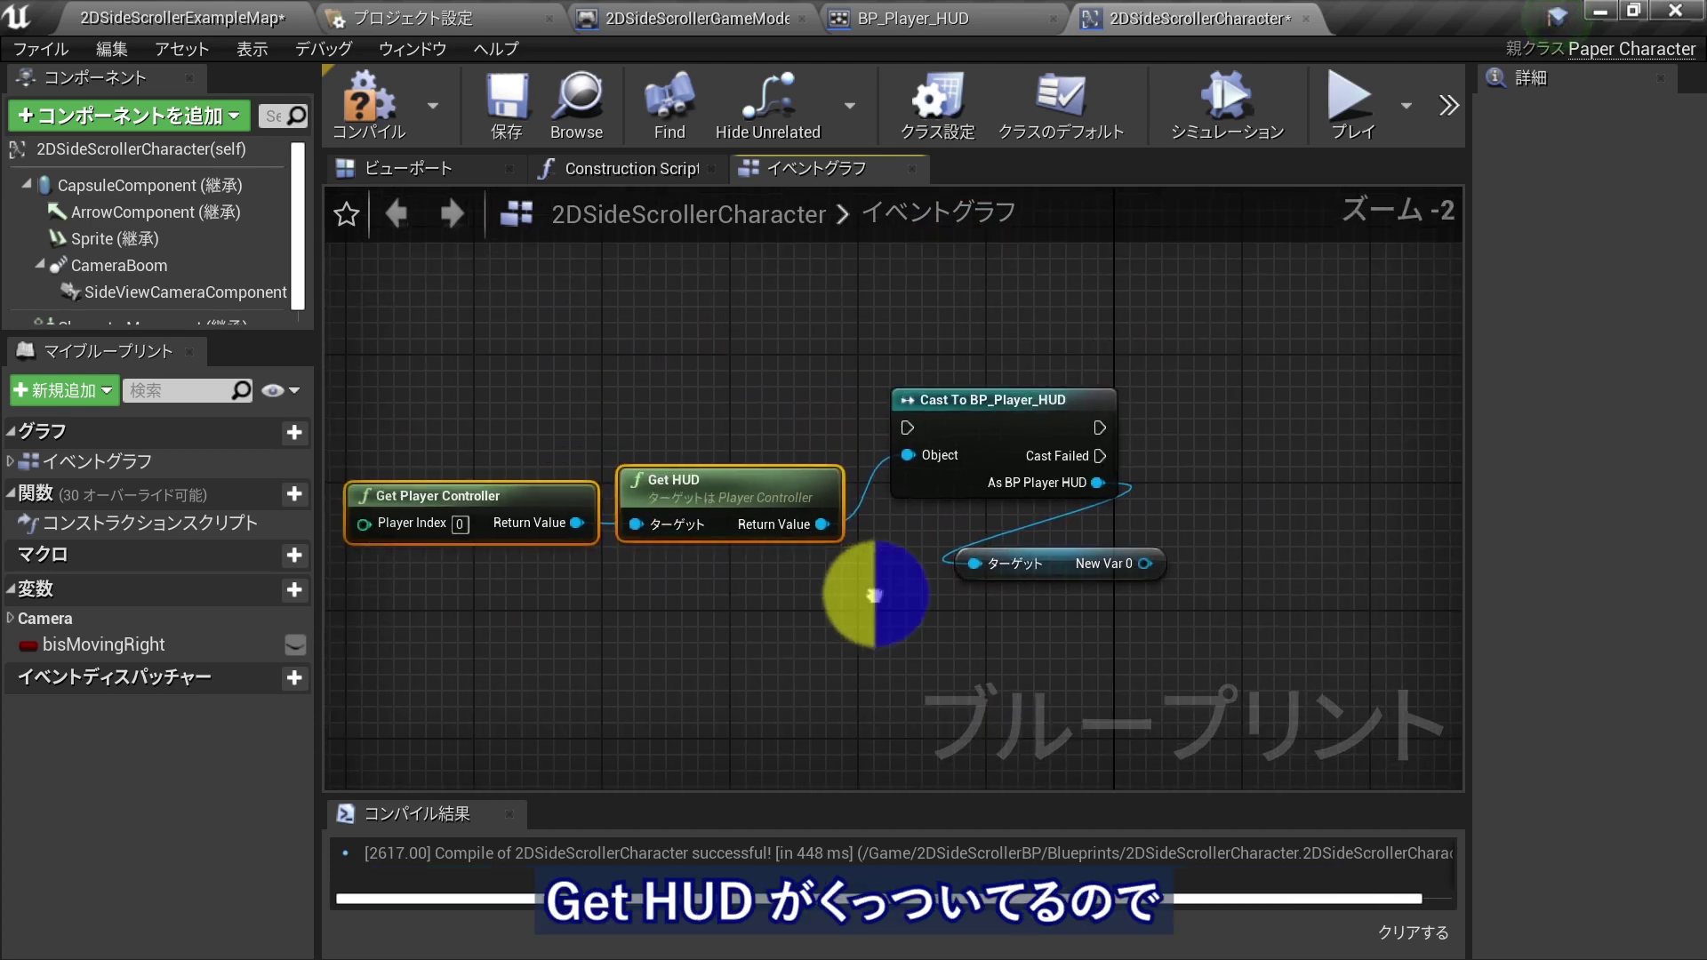
right_drag(655, 522, 702, 402)
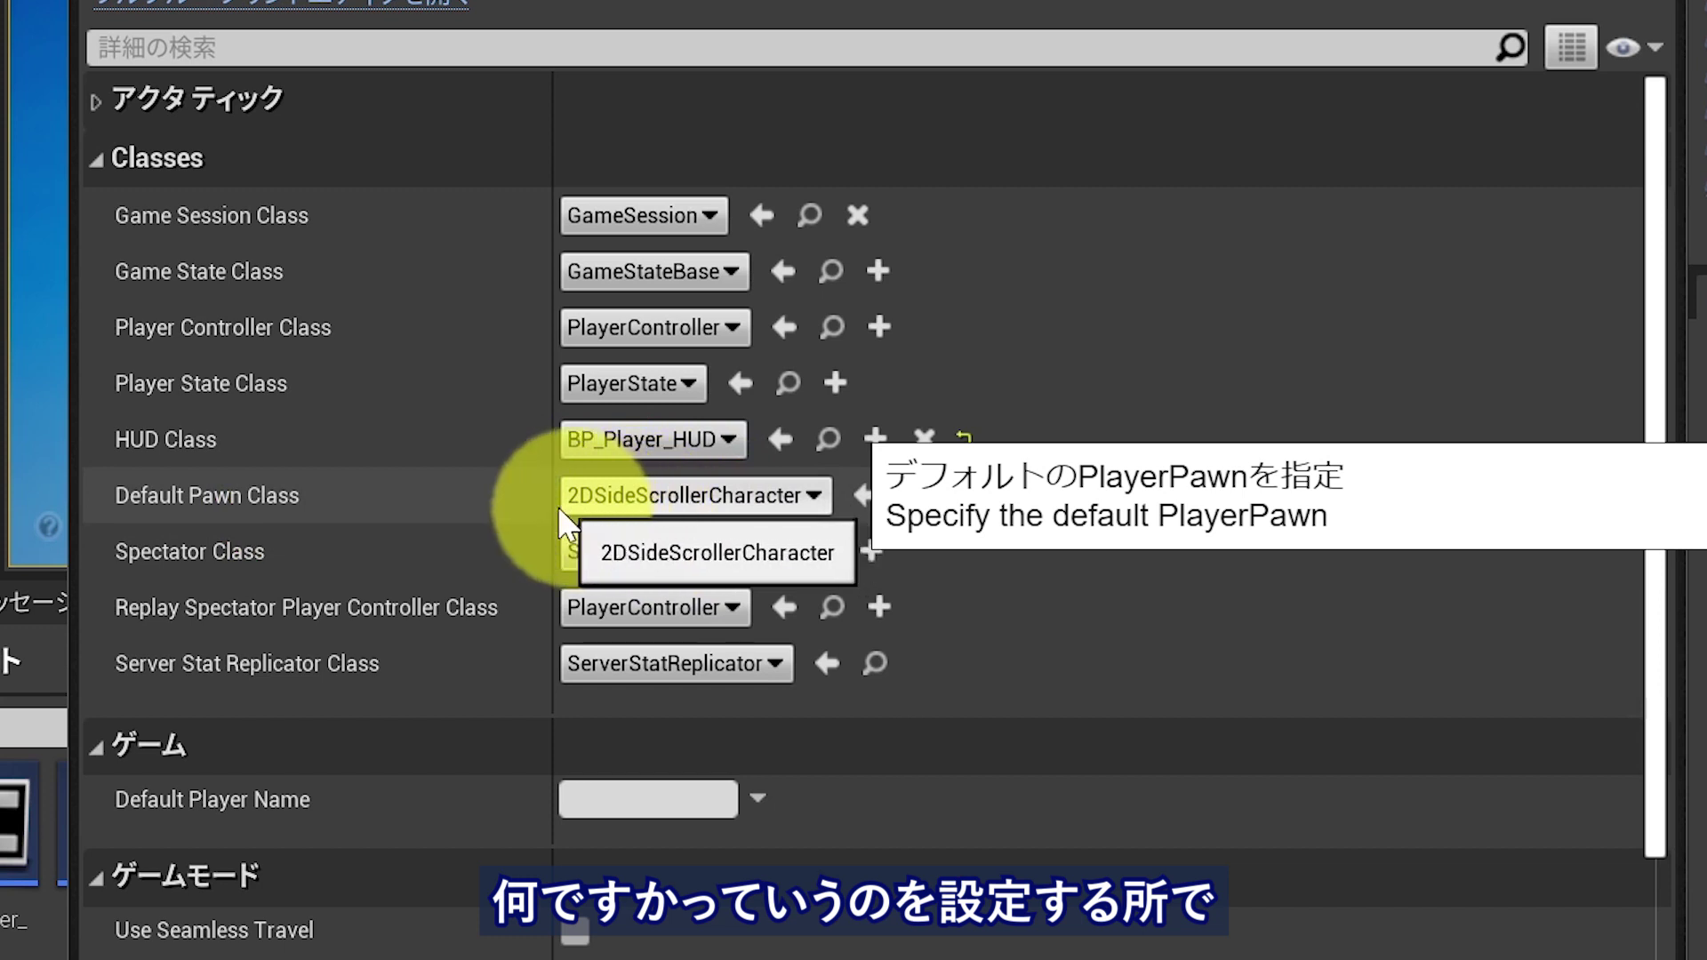
- Set Default Pawn Class to None, then restore it to 2DSideScrollerCharacter
click(774, 496)
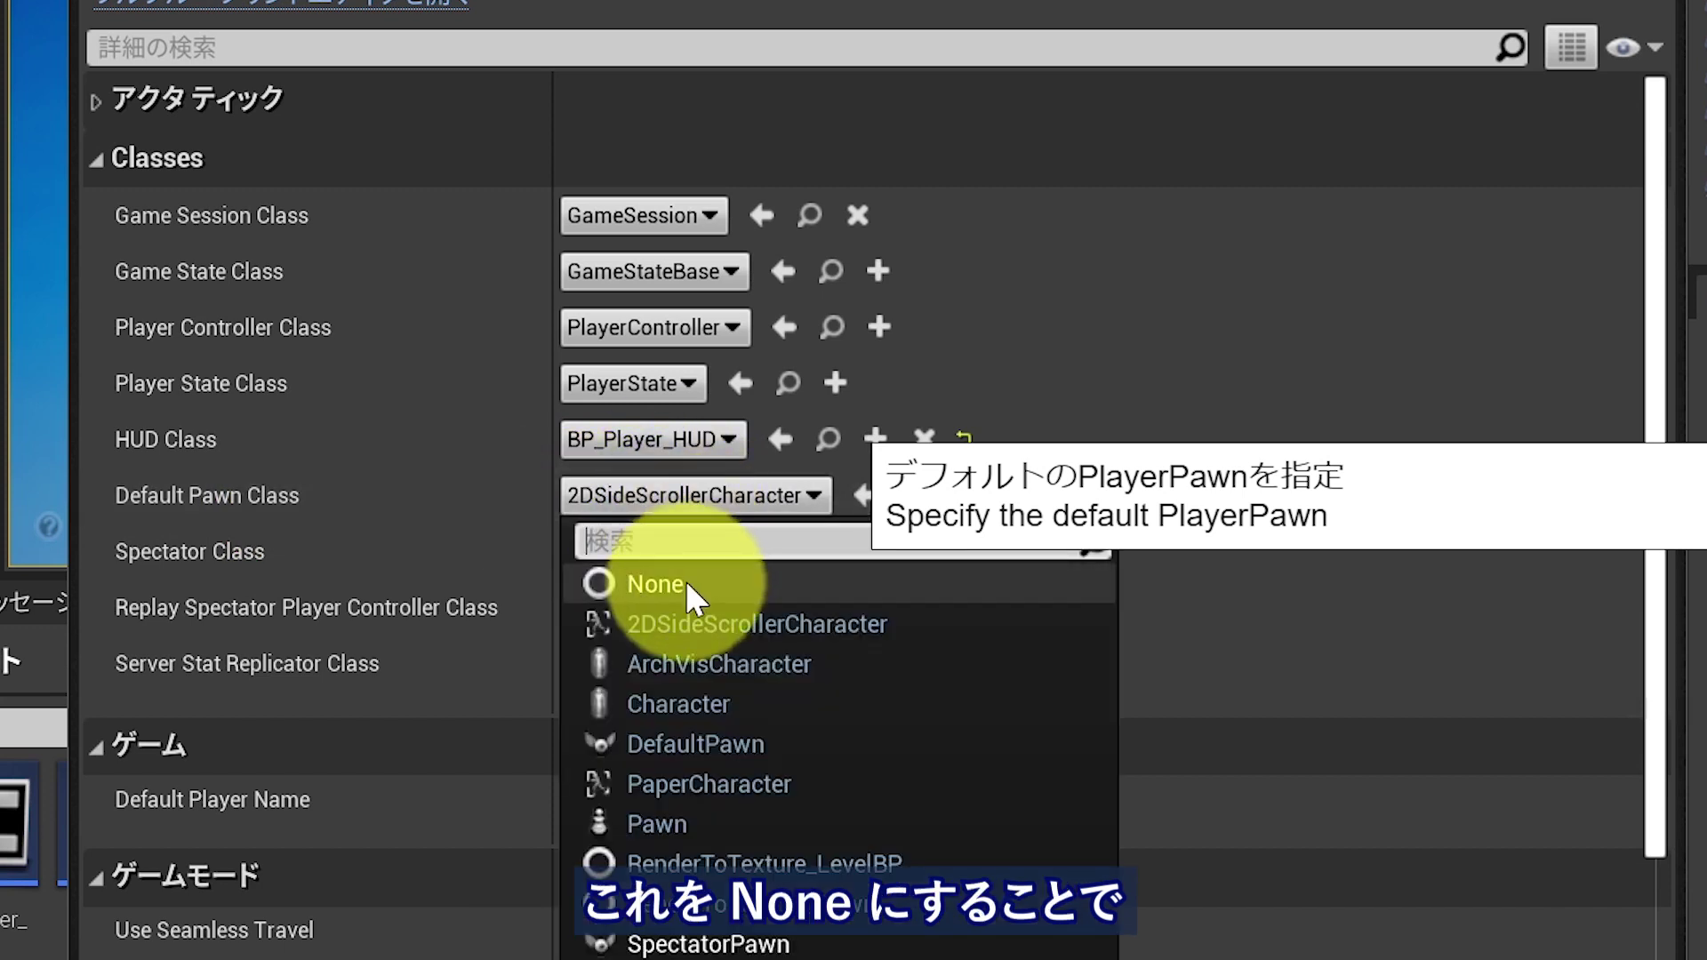
click(685, 582)
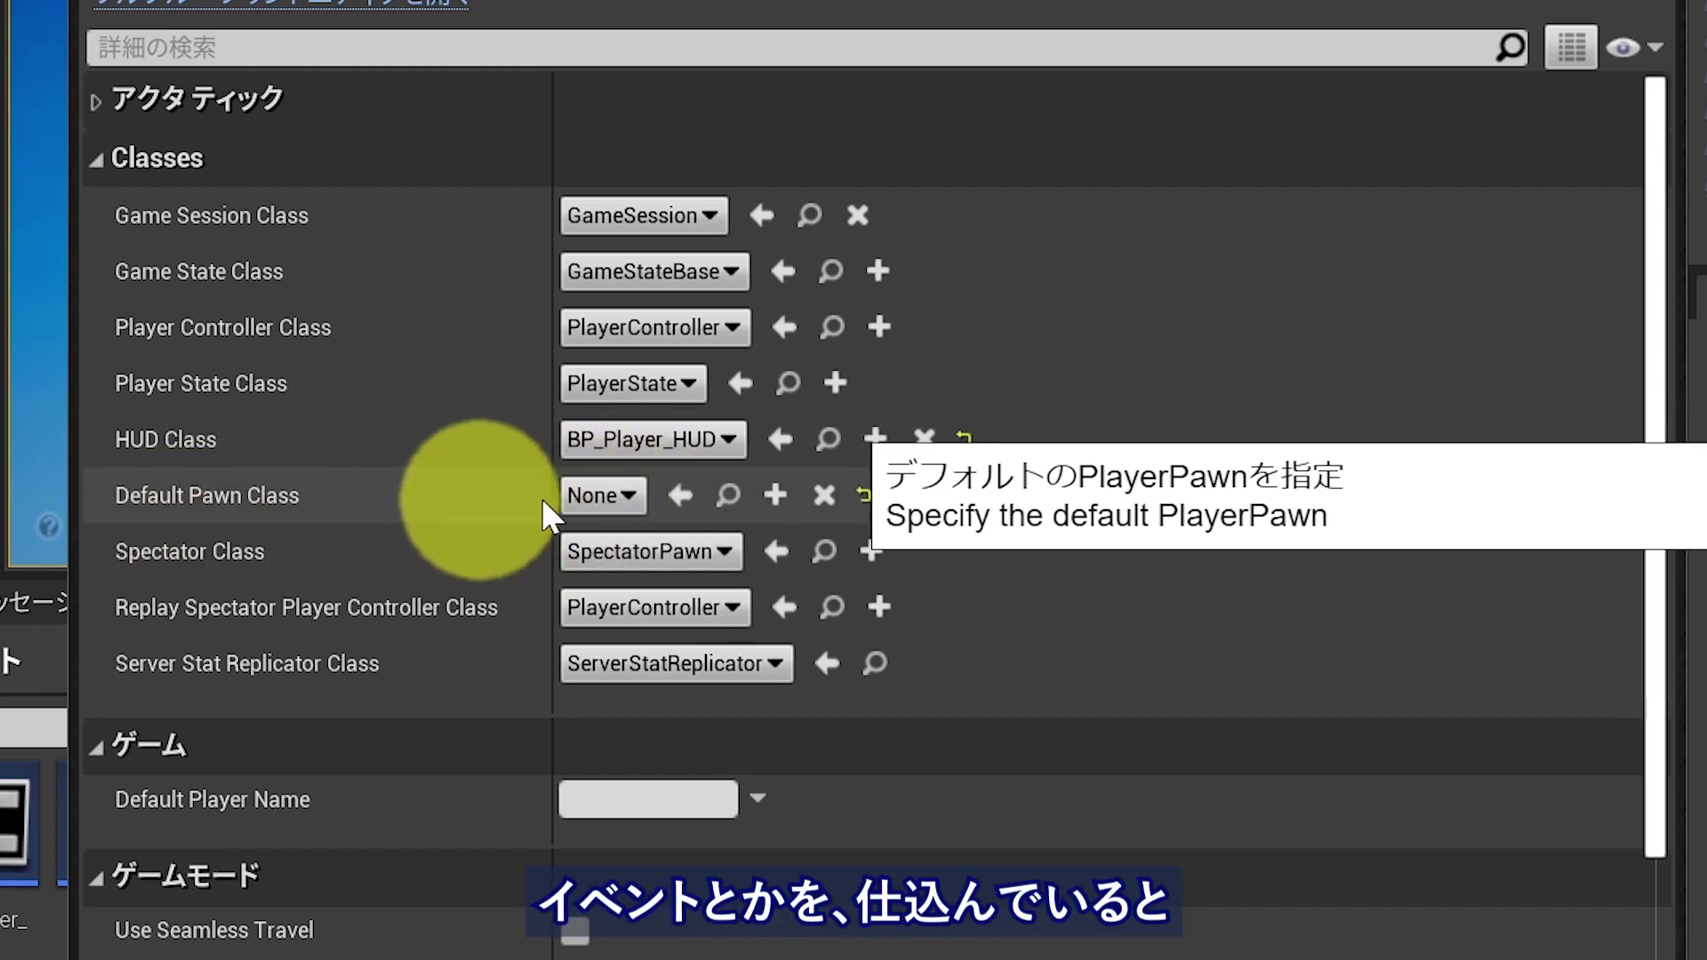
click(586, 496)
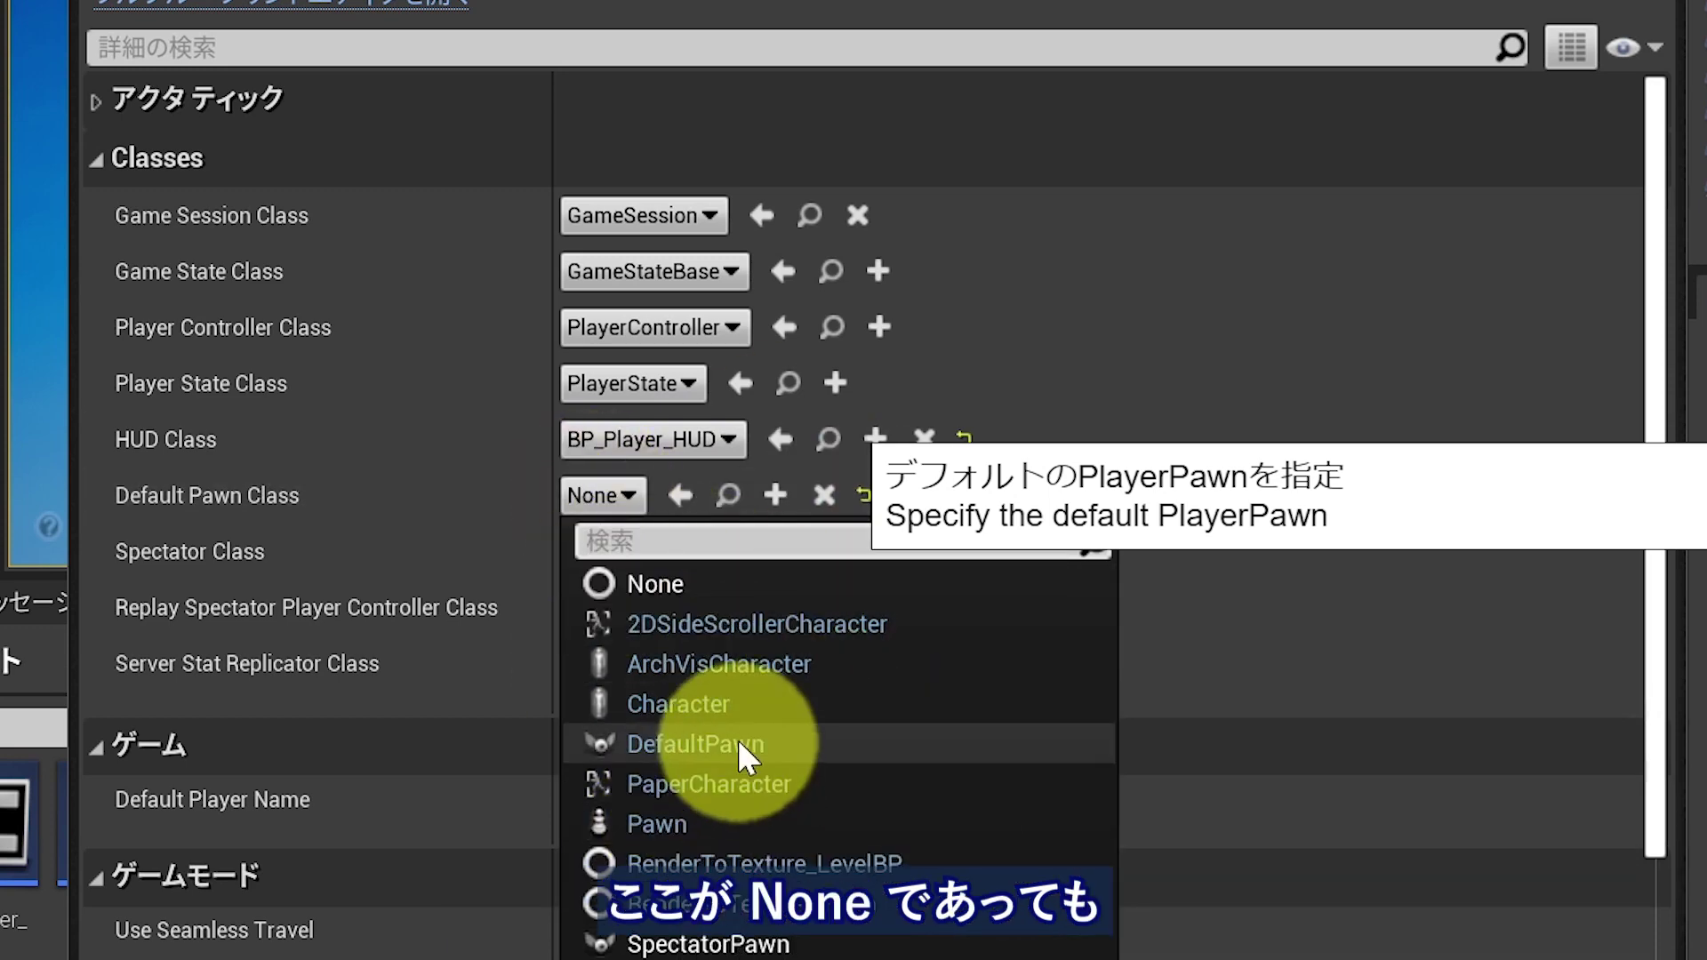
click(736, 632)
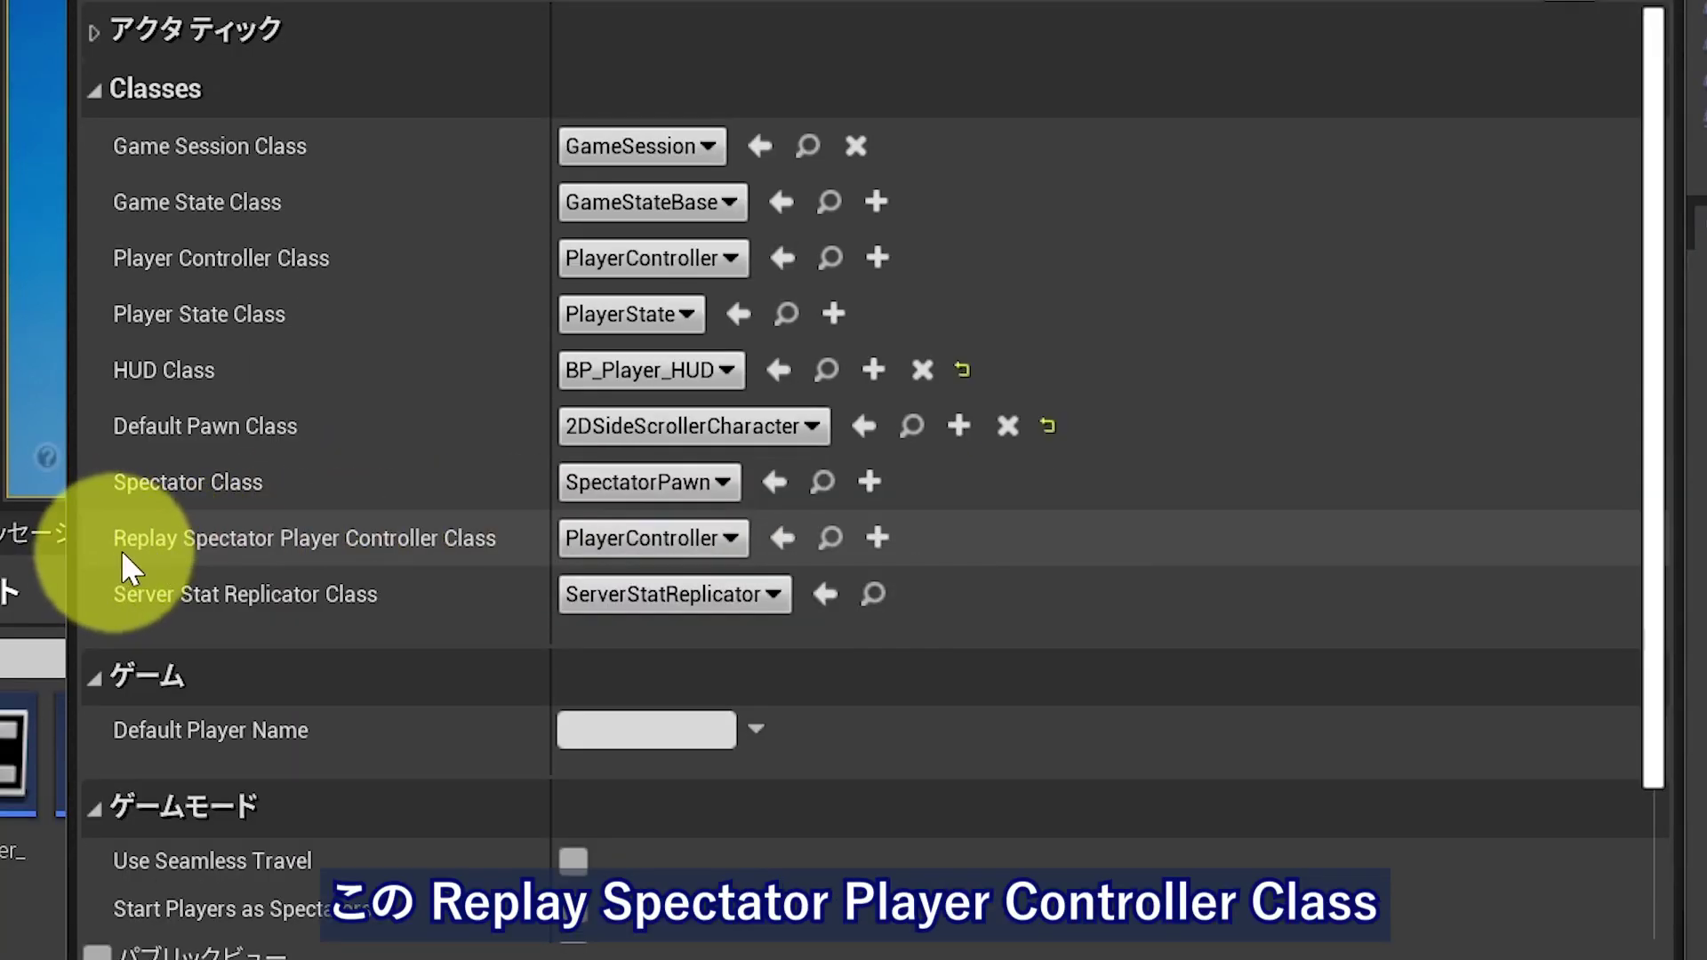
mouse_move(217, 560)
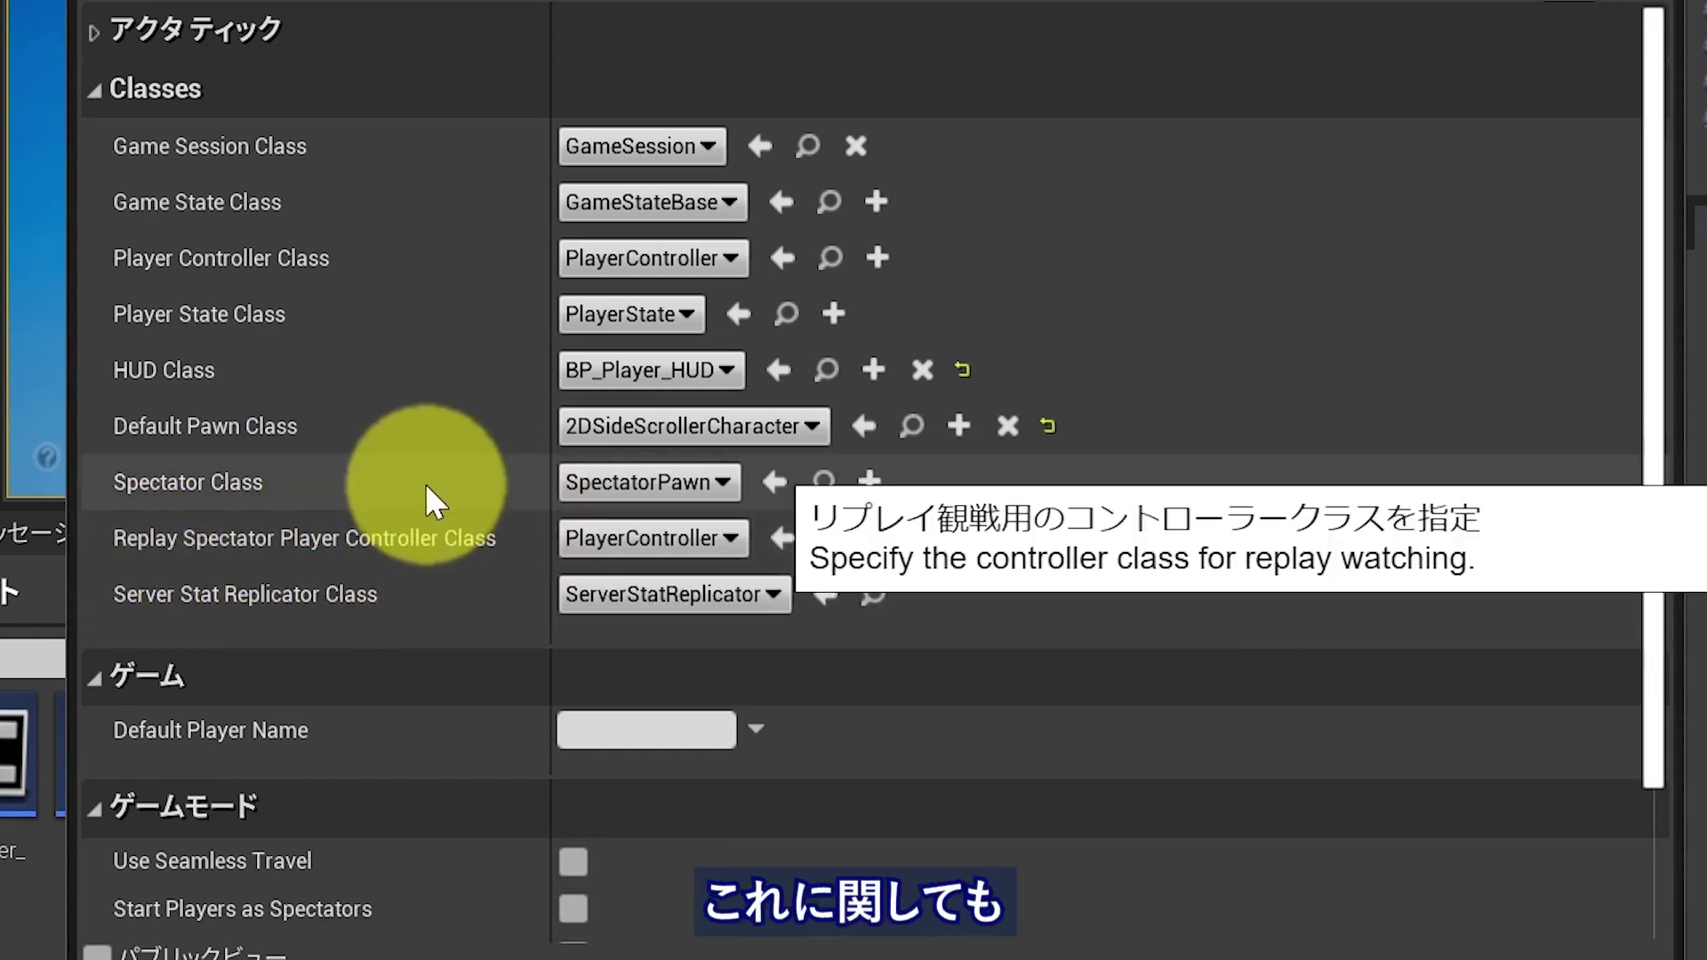
mouse_move(338, 534)
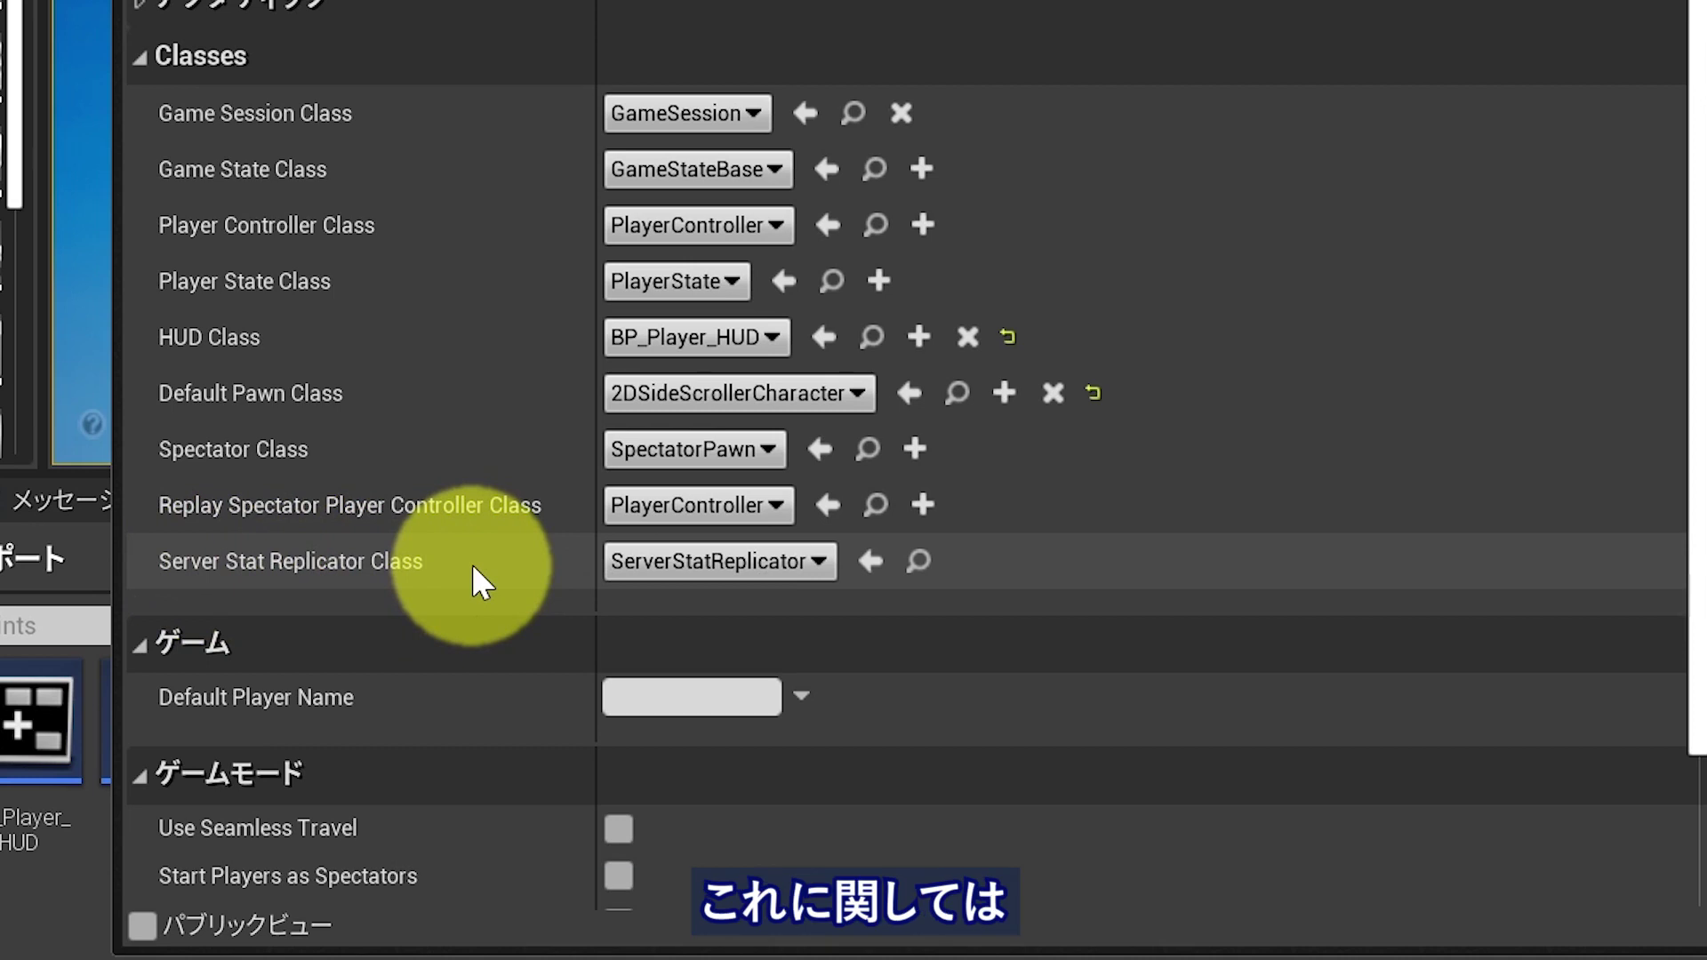
mouse_move(476, 580)
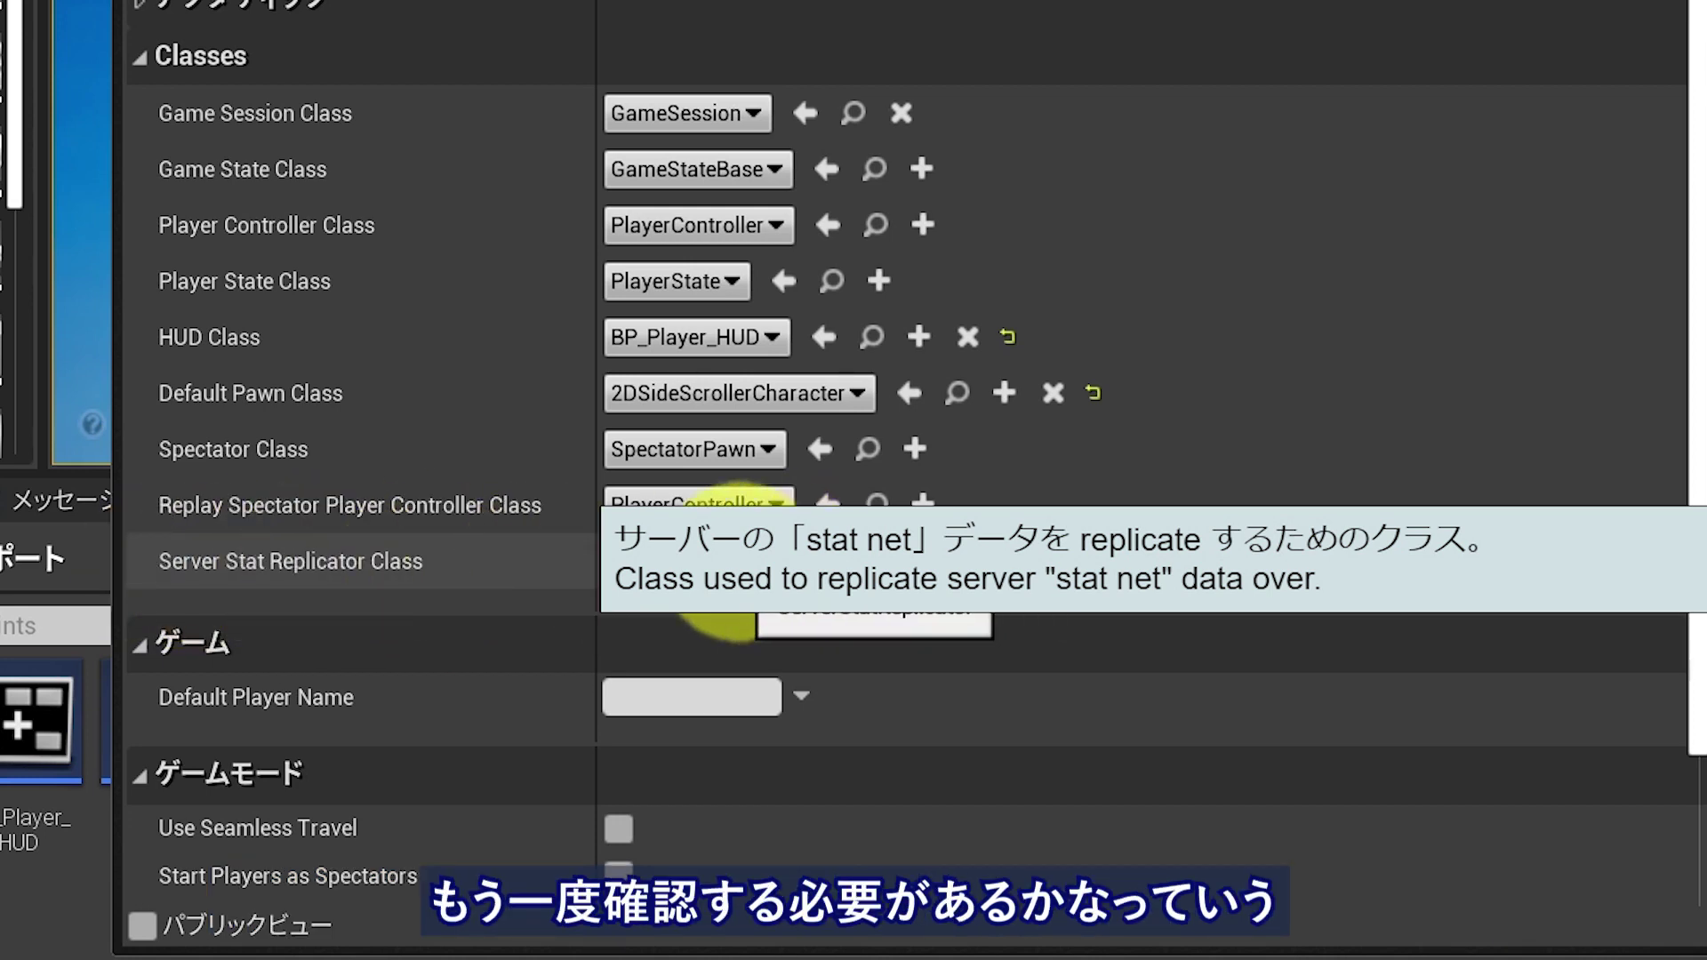
click(765, 569)
click(796, 613)
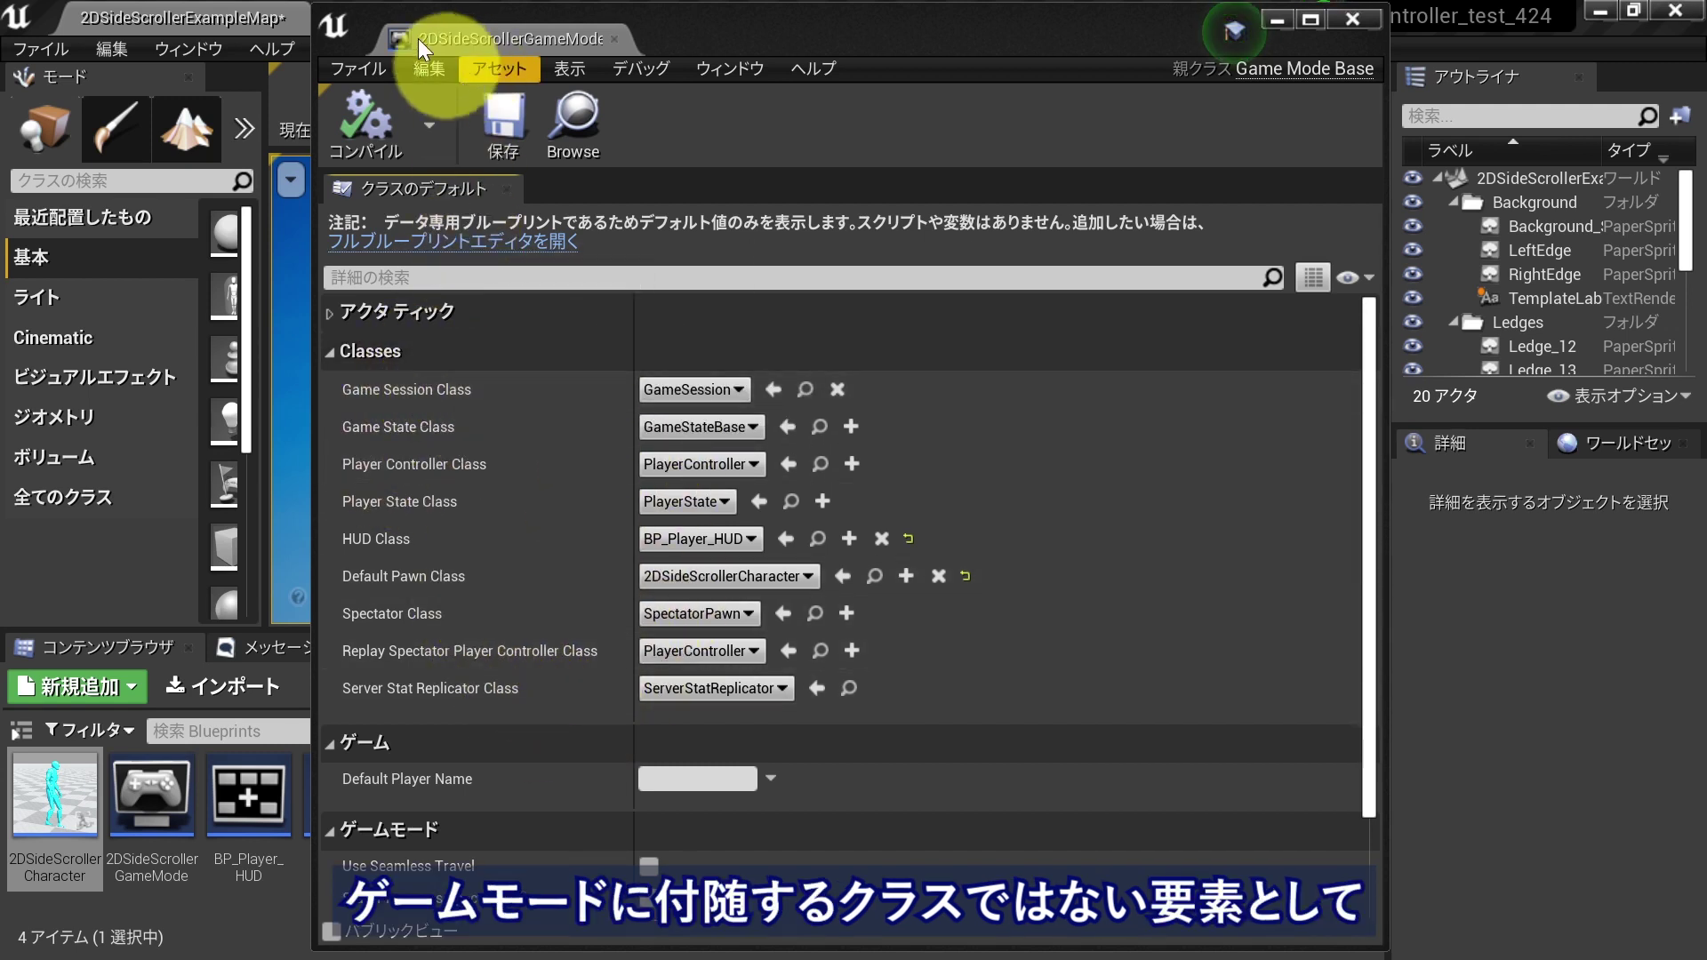
- Dock the GameMode editor, then review the Game Instance Class choices in Maps & Modes, keeping GameInstance
drag(439, 36, 447, 12)
click(445, 12)
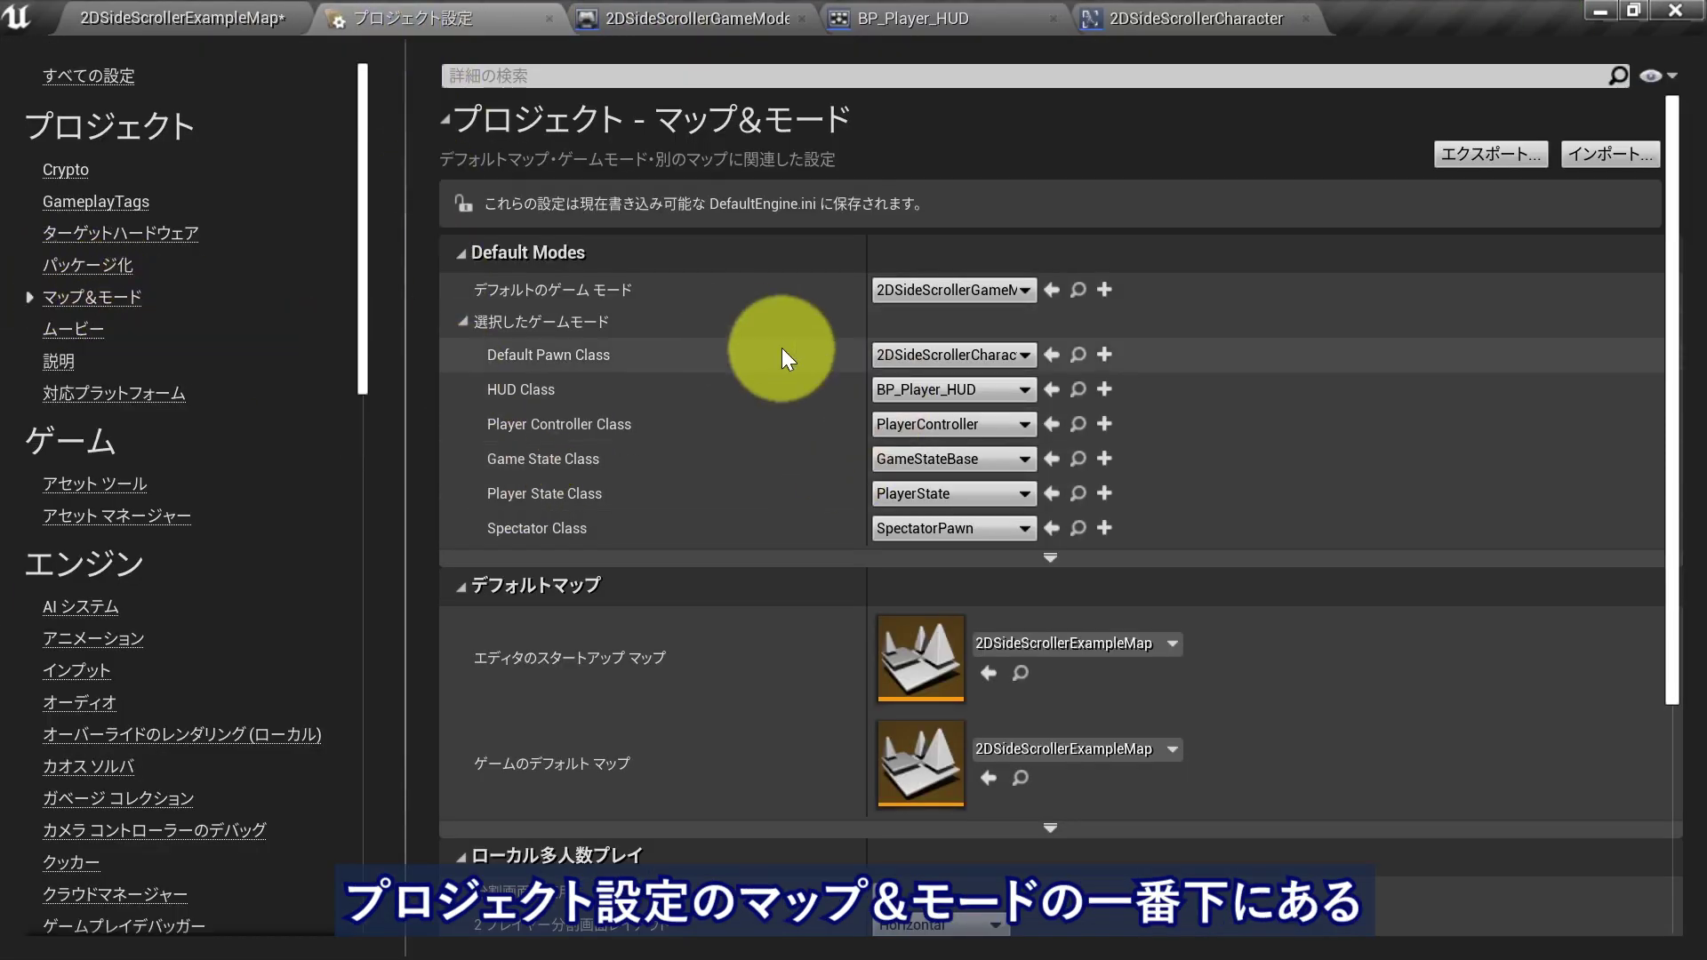
scroll(782, 352, down, 3)
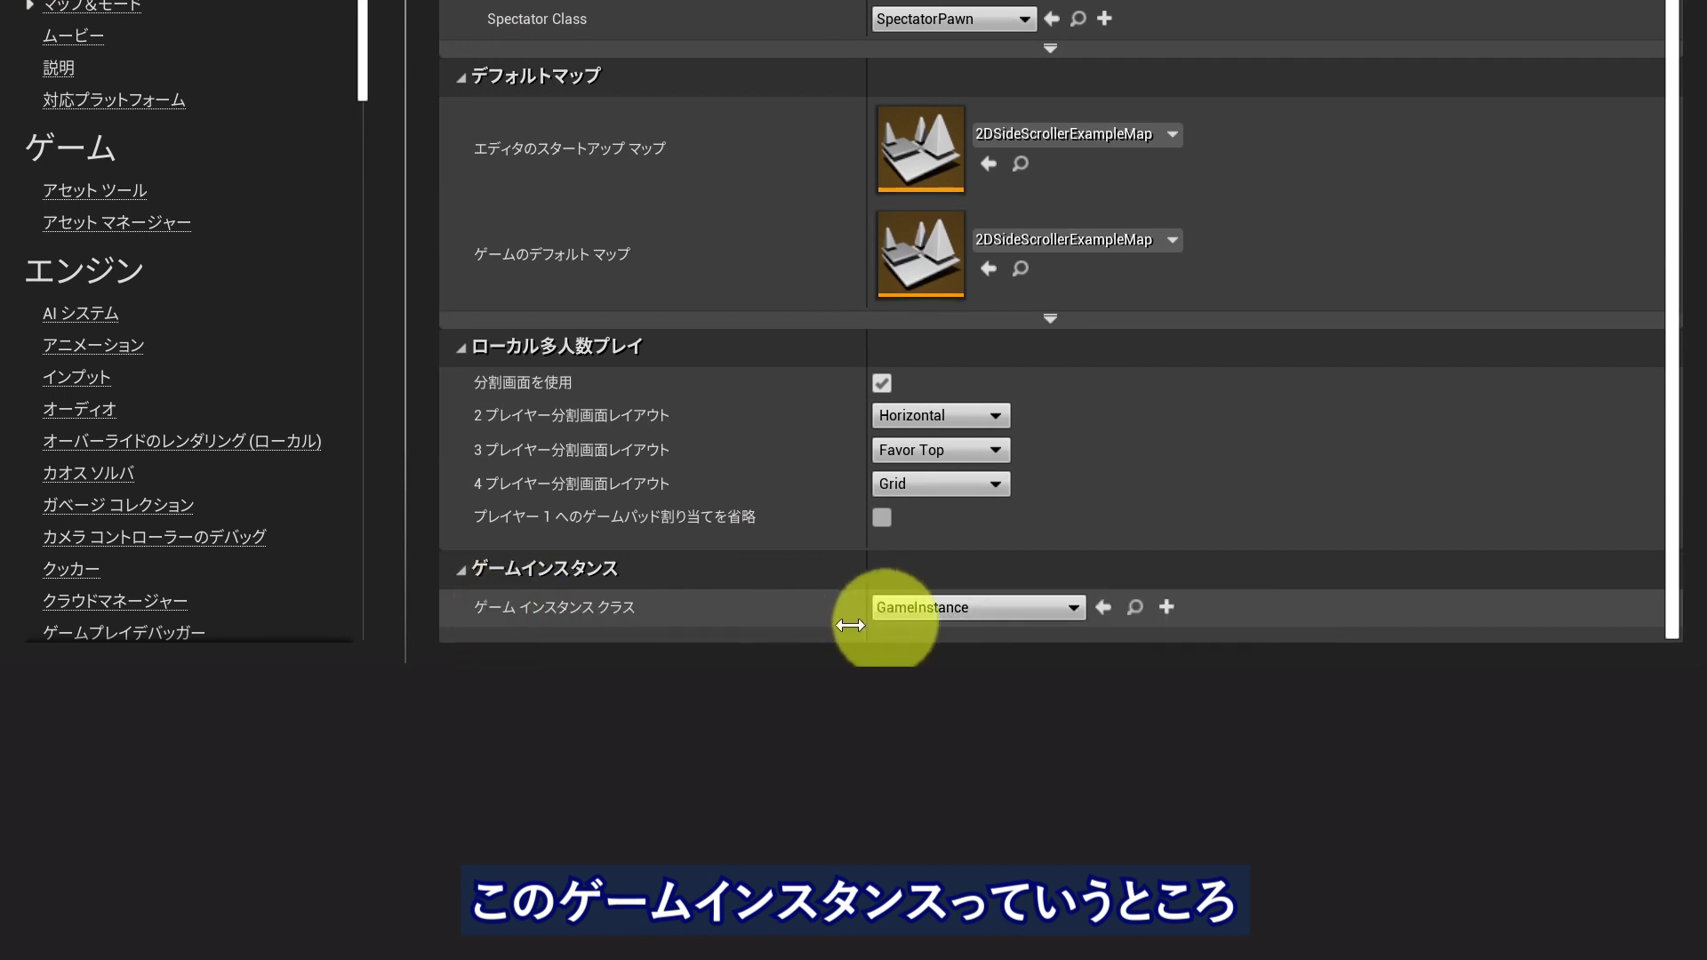
click(896, 615)
click(896, 615)
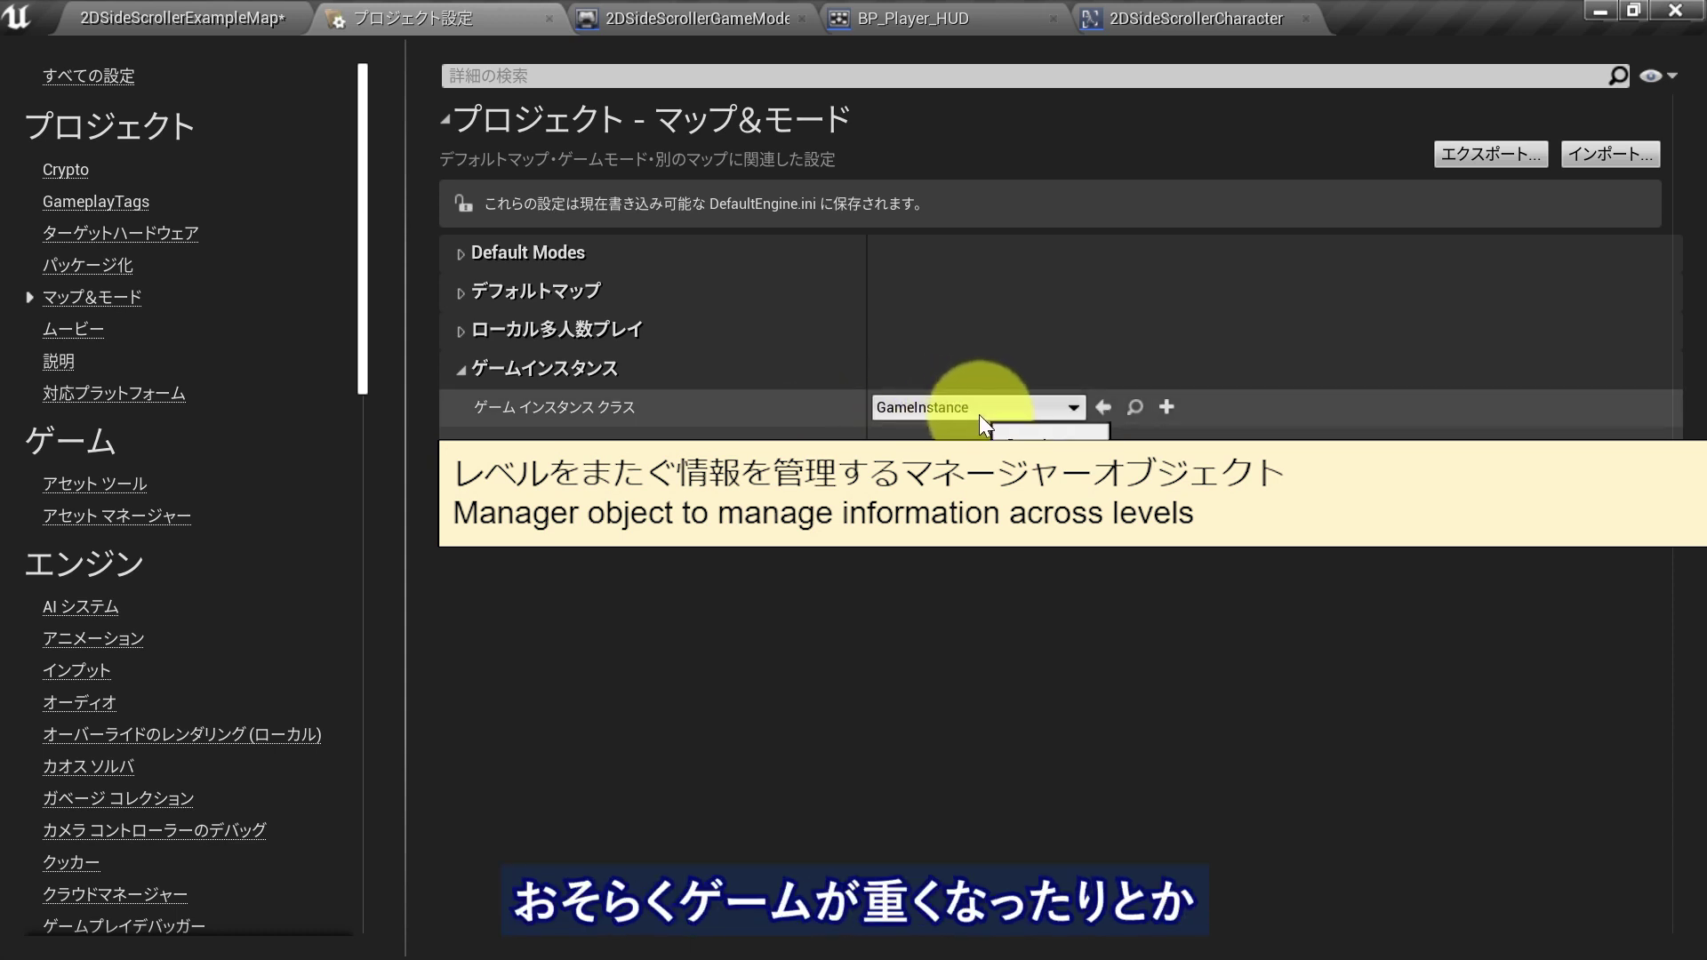
- Drag the Maps & Modes column splitter left to narrow the property-name column
mouse_move(866, 422)
mouse_down()
mouse_move(799, 429)
mouse_move(830, 428)
mouse_up()
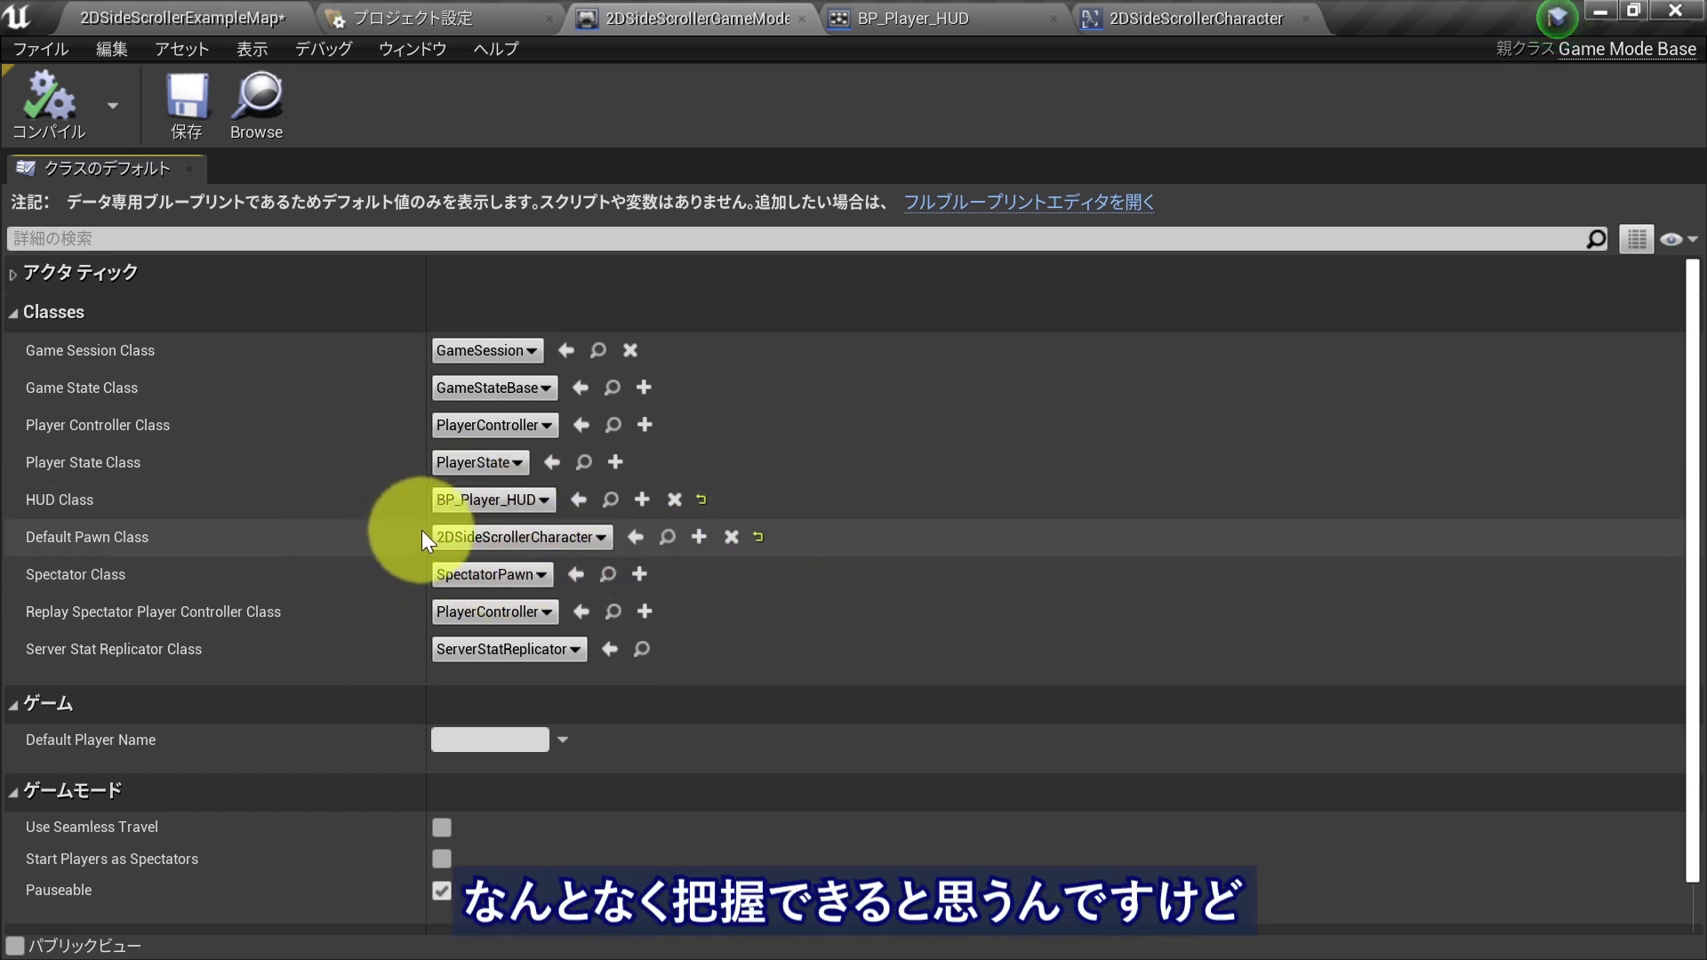
drag(427, 534, 392, 533)
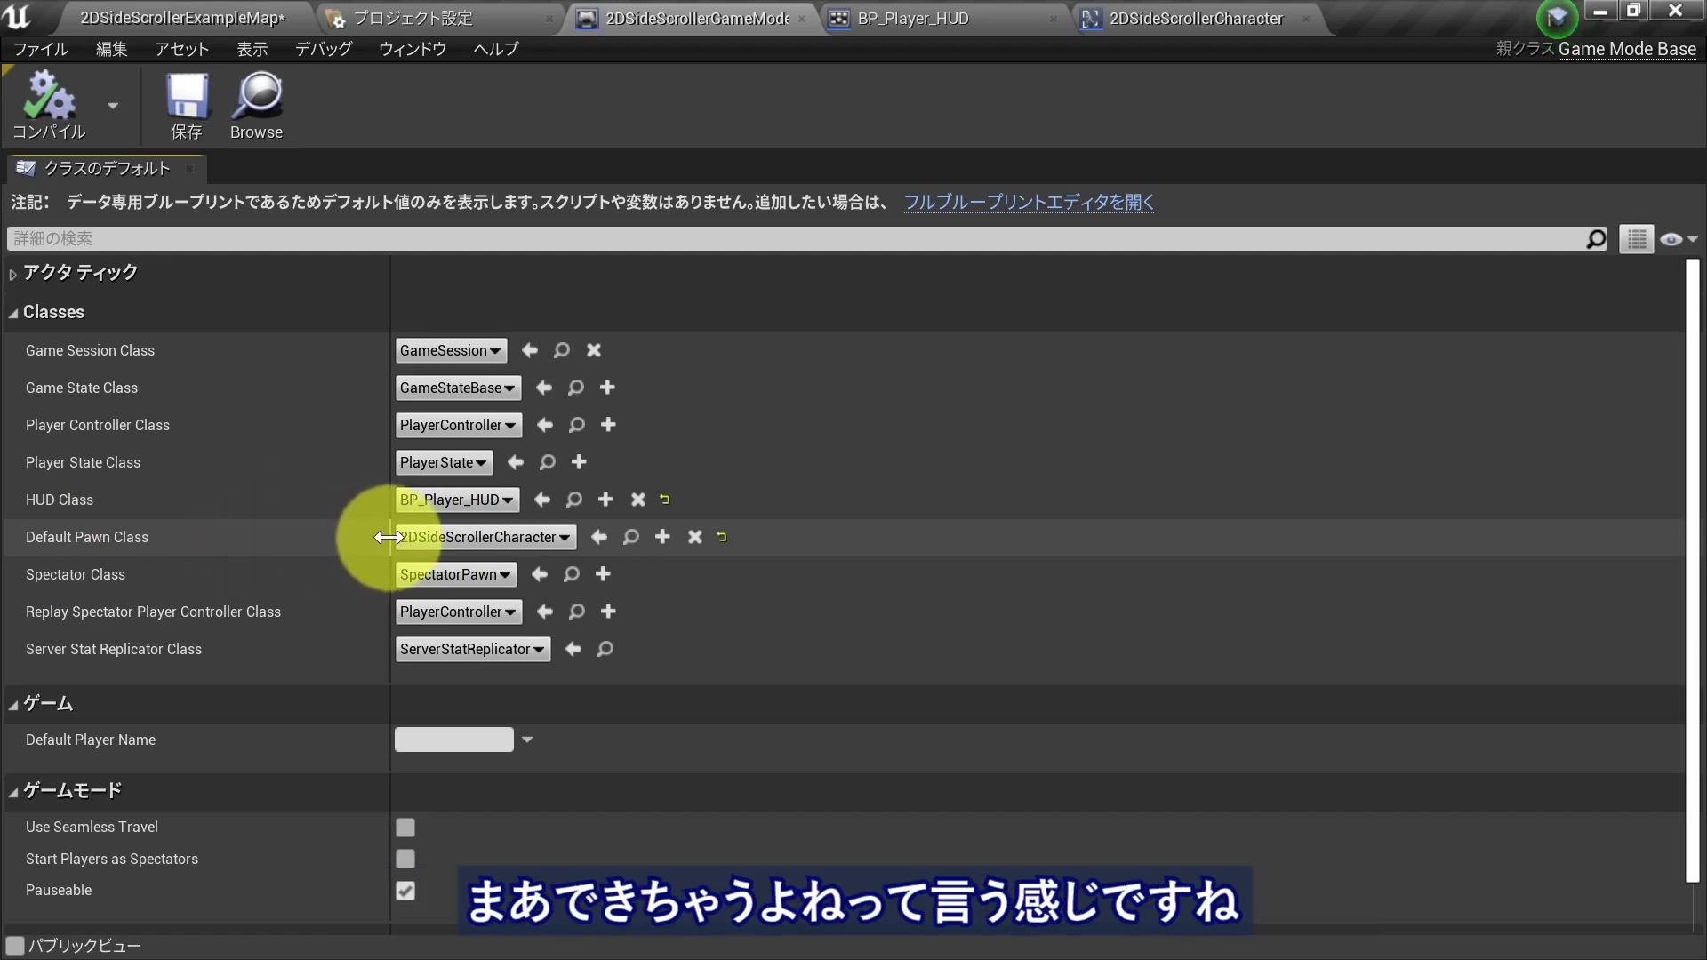
drag(389, 536, 385, 537)
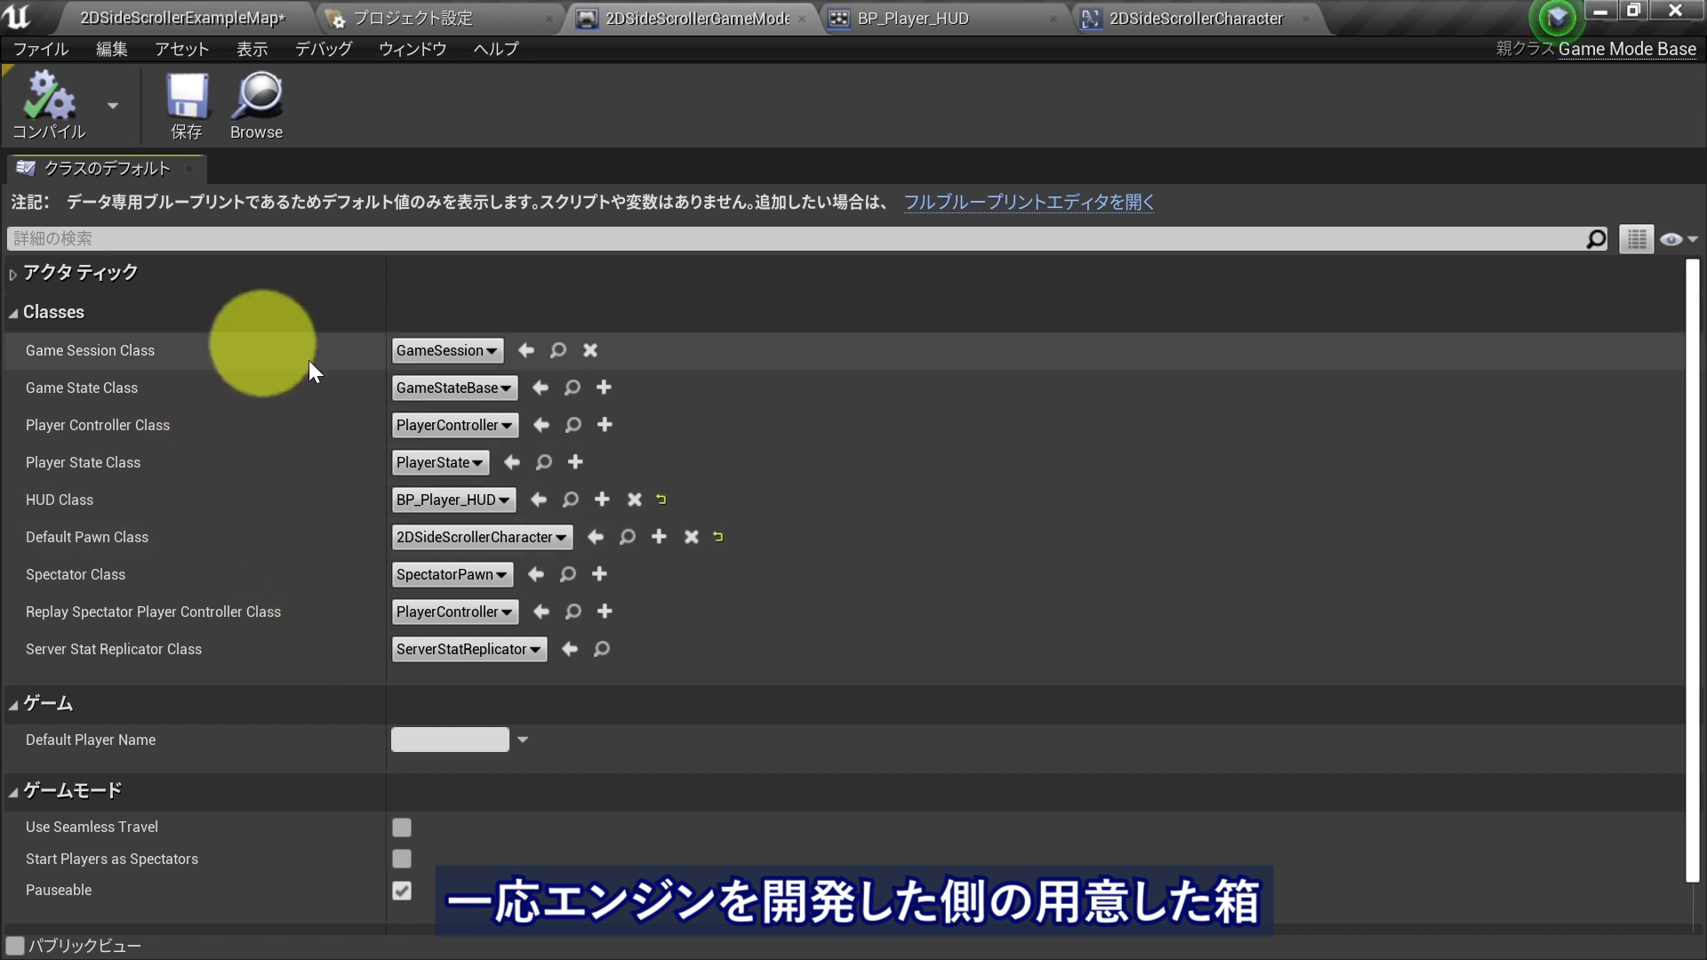
click(165, 520)
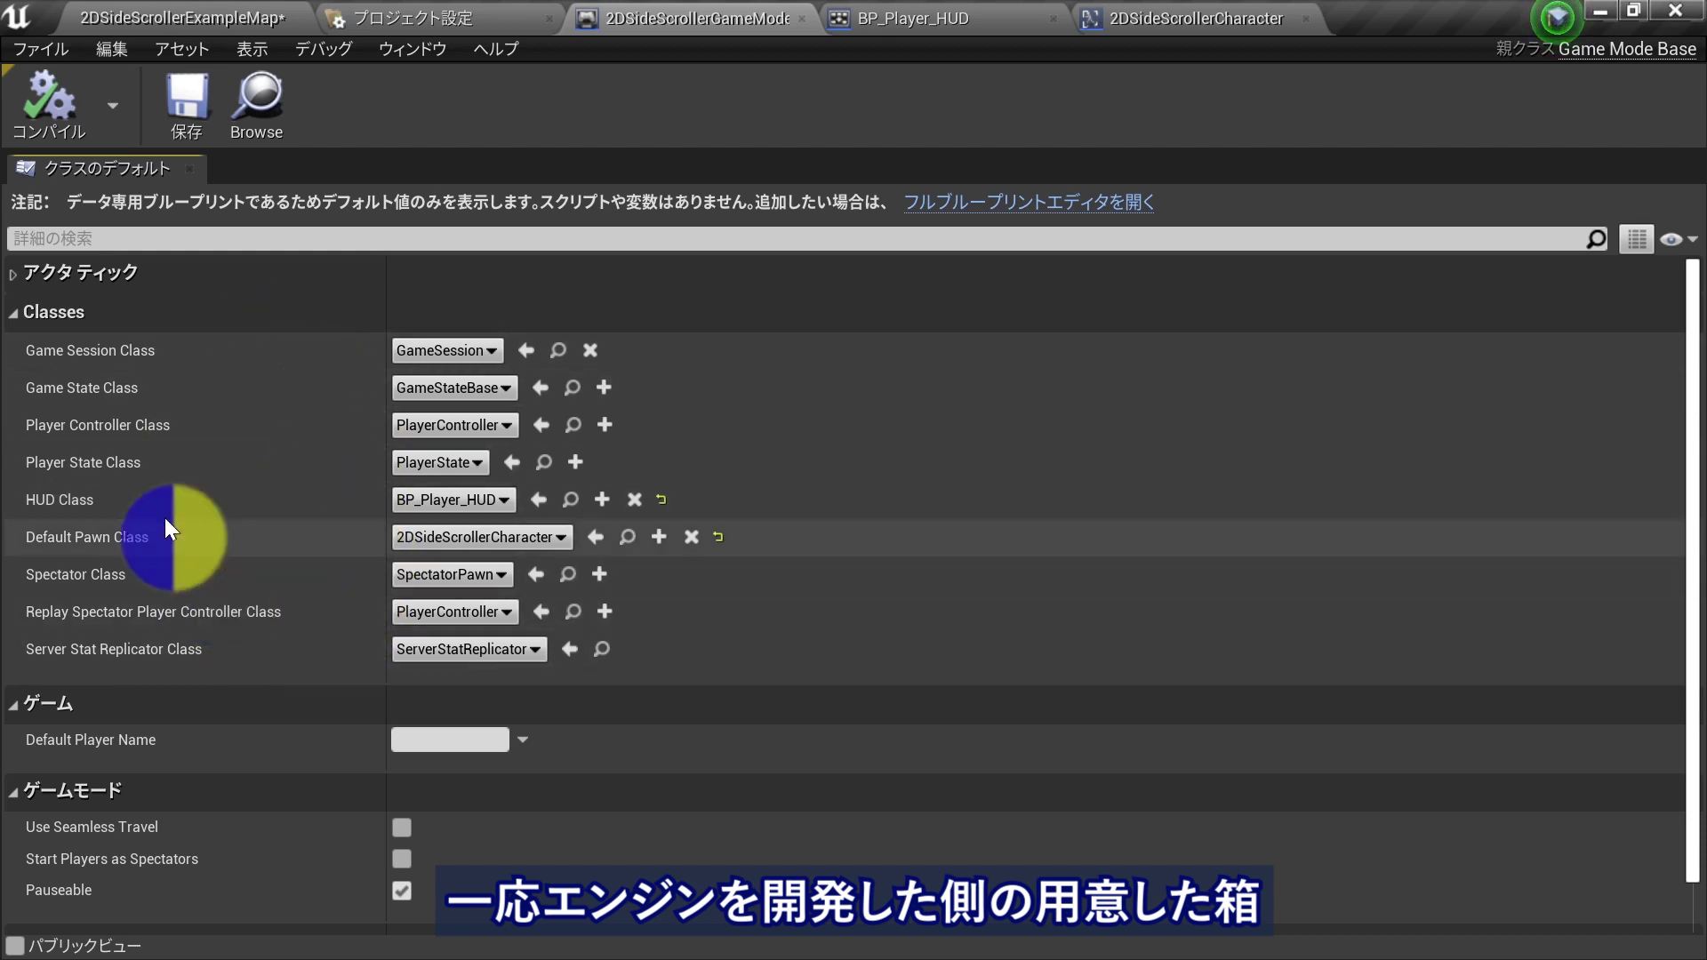